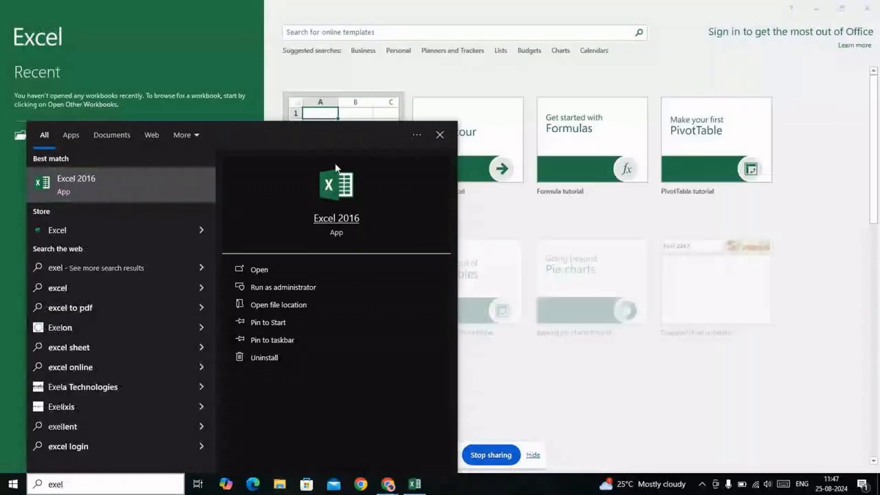
Start a blank Excel 2016 workbook and enter the header Name in A1
click(441, 136)
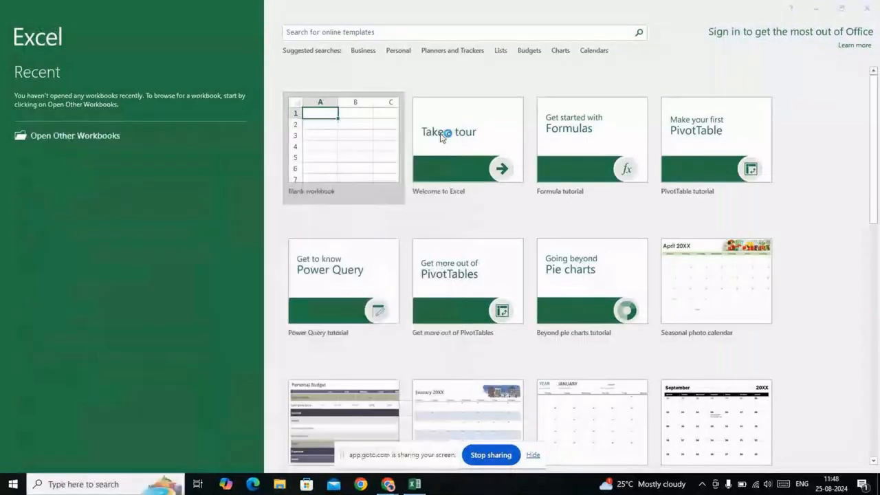
click(374, 141)
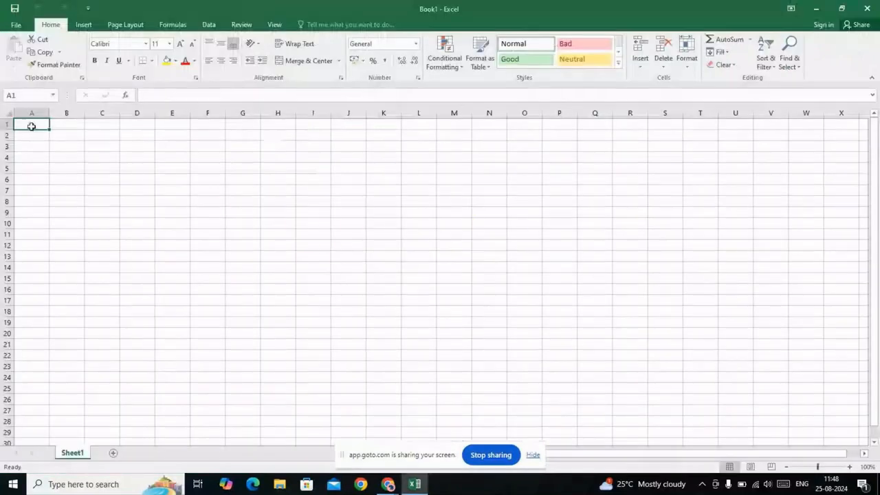
text(a)
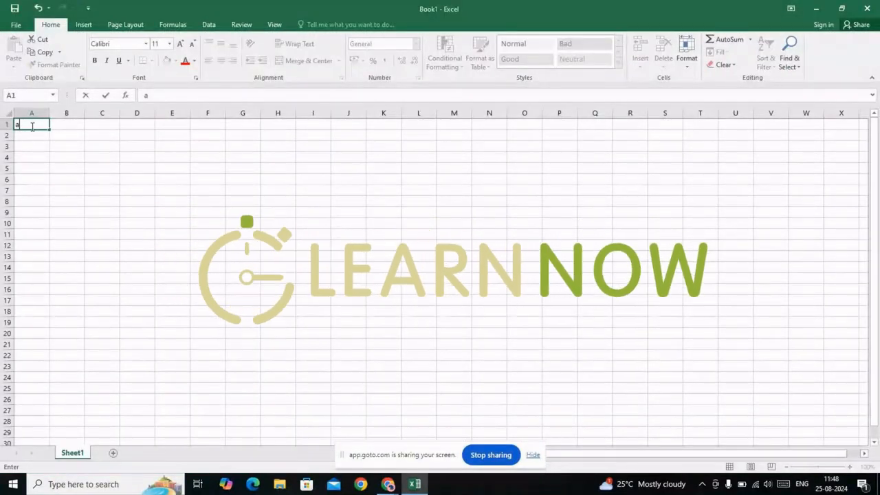
key(BackSpace)
text(Name)
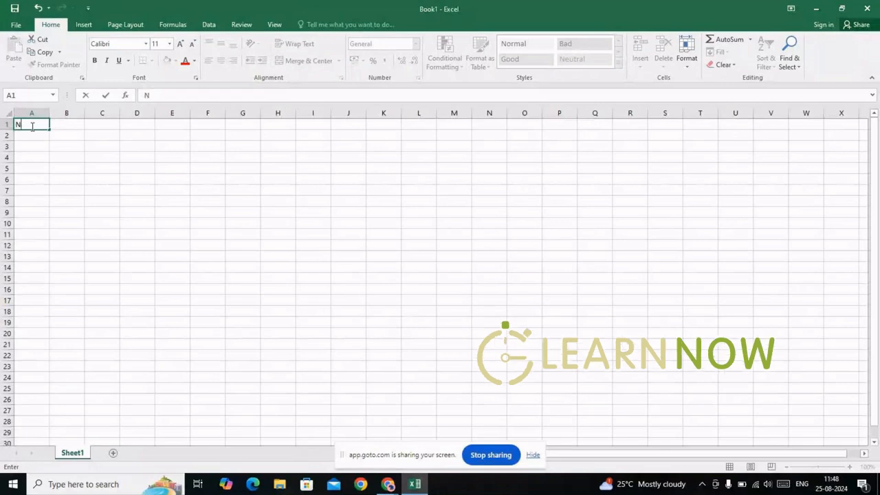
key(Tab)
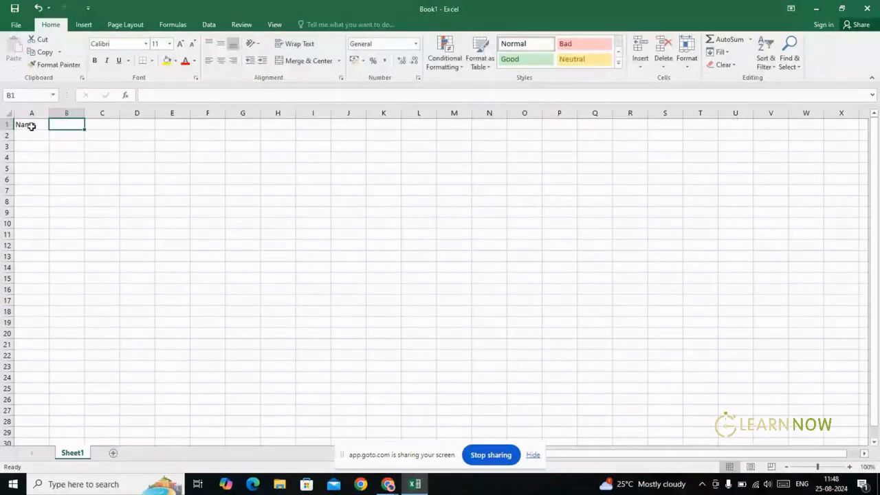
Add the headers class and section in B1 and C1, fixing the typo
text(class)
key(Tab)
text(secrio)
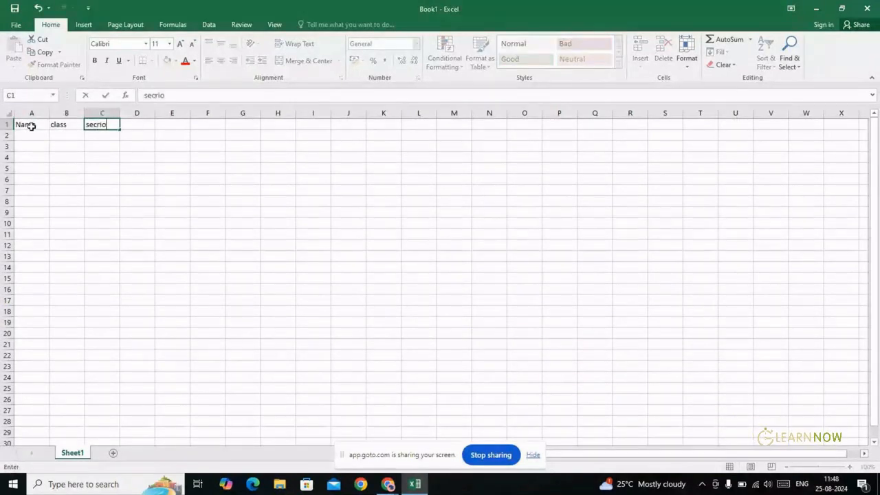
text(n)
key(BackSpace)
key(BackSpace)
key(BackSpace)
key(BackSpace)
text(tion)
key(Tab)
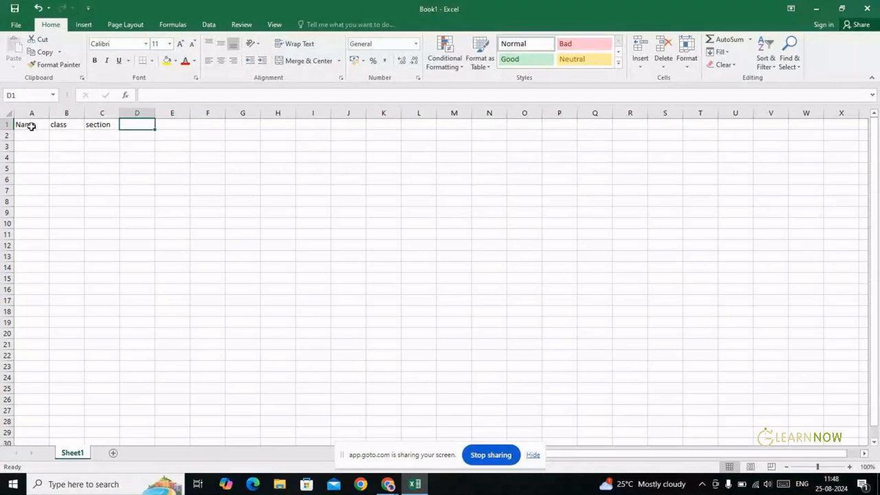
key(Left)
key(Left)
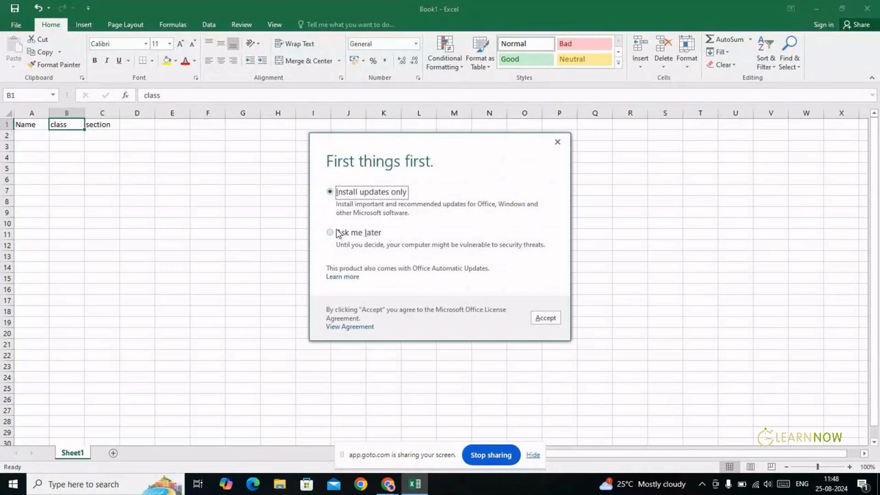
Dismiss the updates prompt with Ask me later and enter row 2: a student name, class 8, section B
click(337, 233)
click(547, 319)
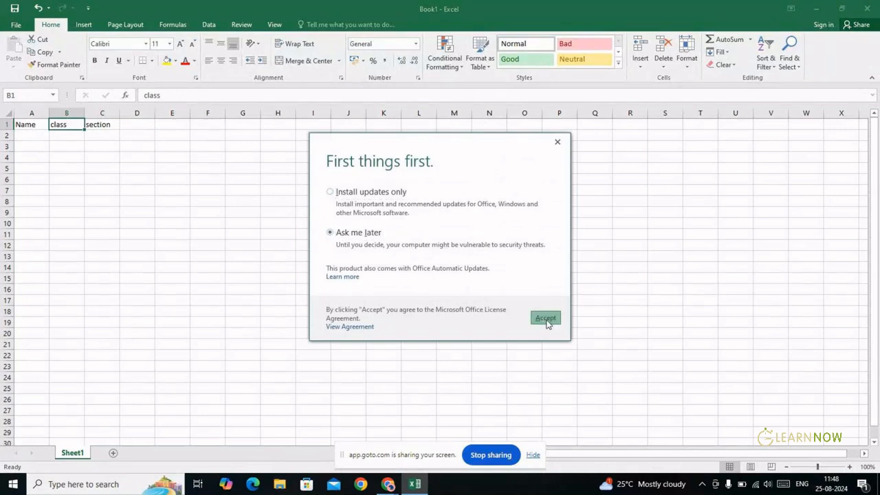
click(30, 136)
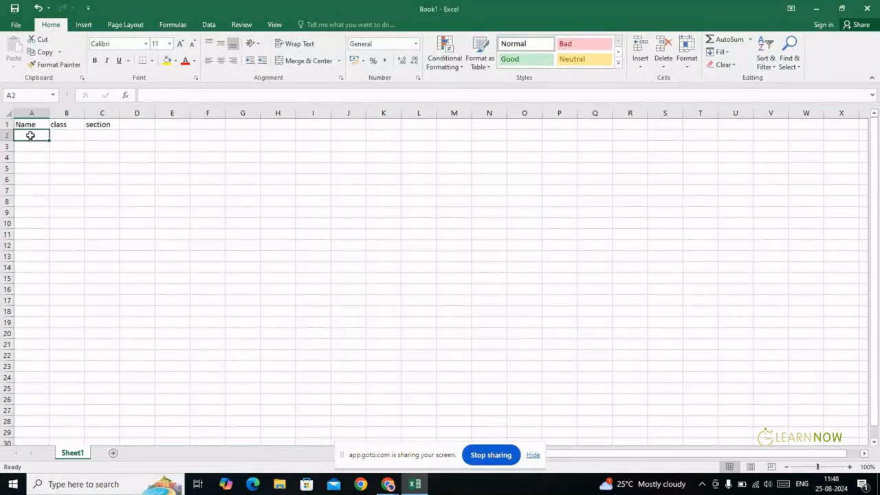
double_click(30, 135)
text(suraj)
key(Tab)
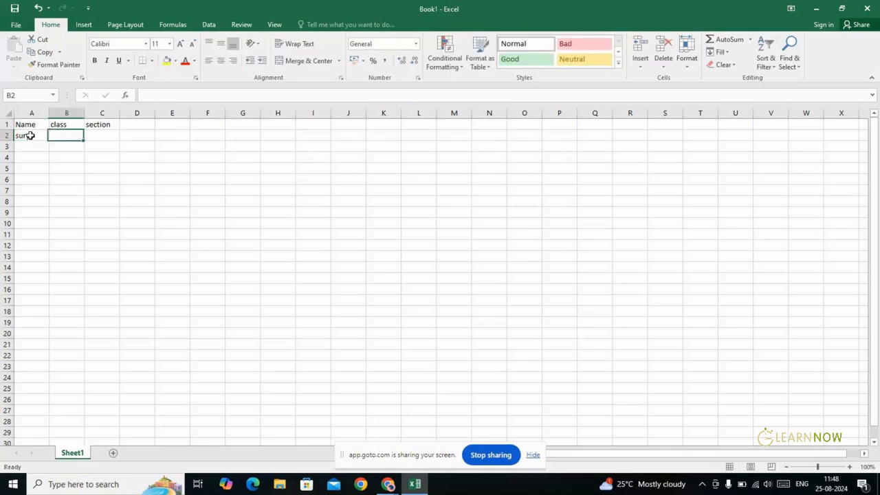
text(8)
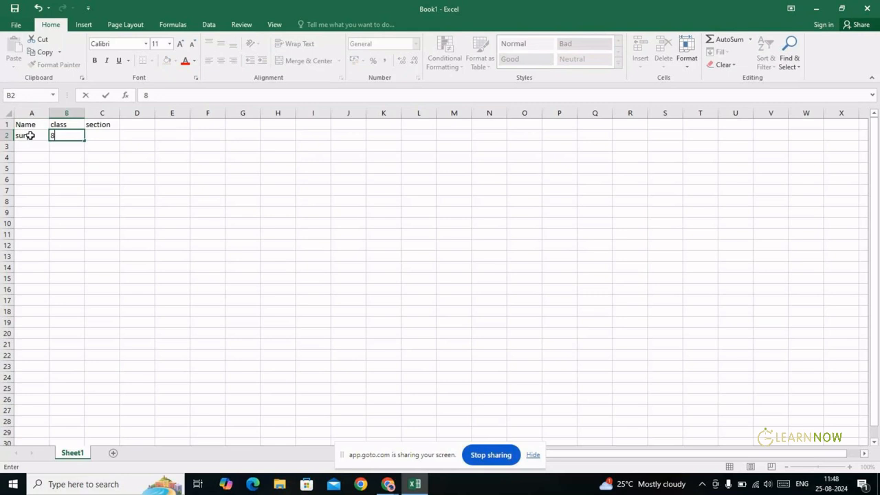
key(Tab)
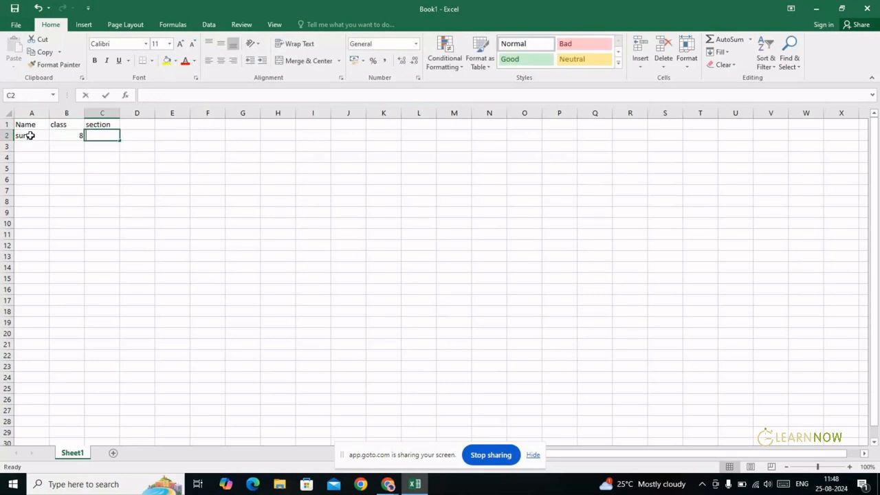
text(B)
key(Return)
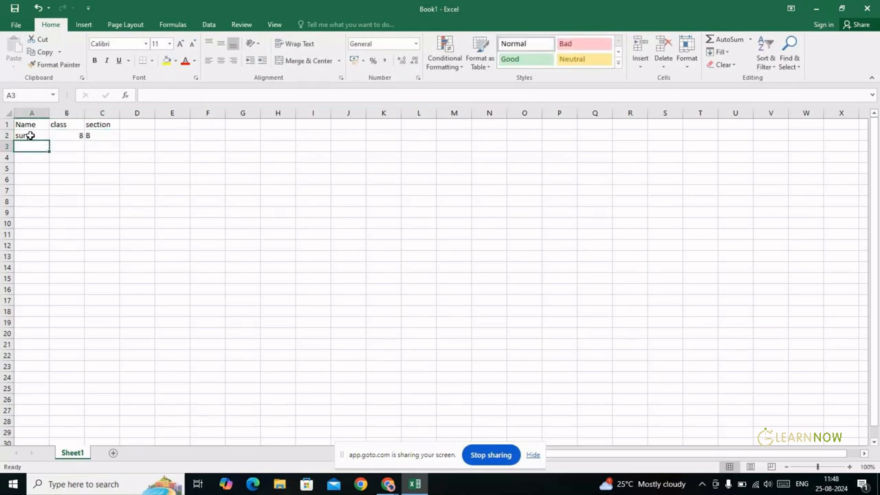
Enter row 3 with a student name, class 9, section A
text(pra)
key(Tab)
text(9)
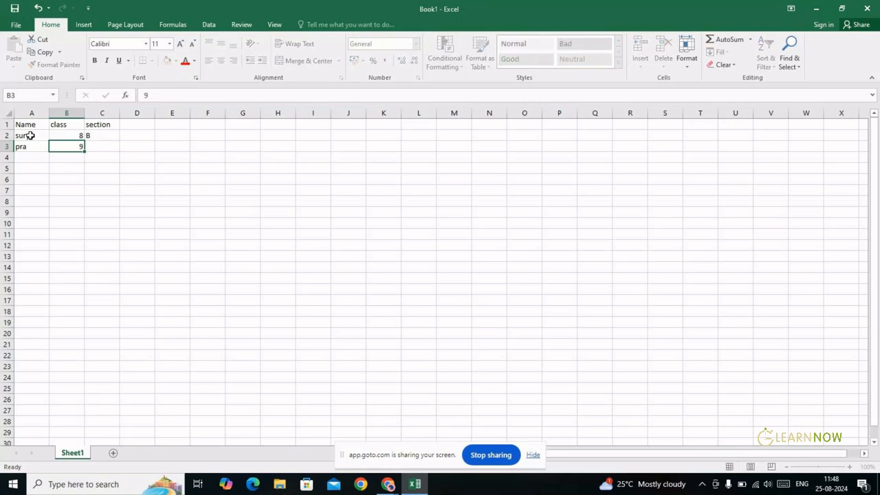
key(Tab)
text(A)
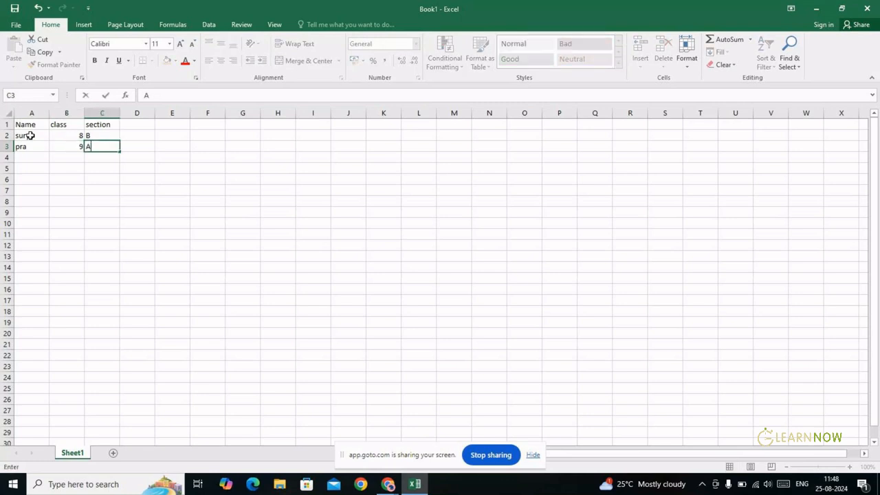
key(Return)
Enter row 4 with a student name, class 9, section A
text(bhupal)
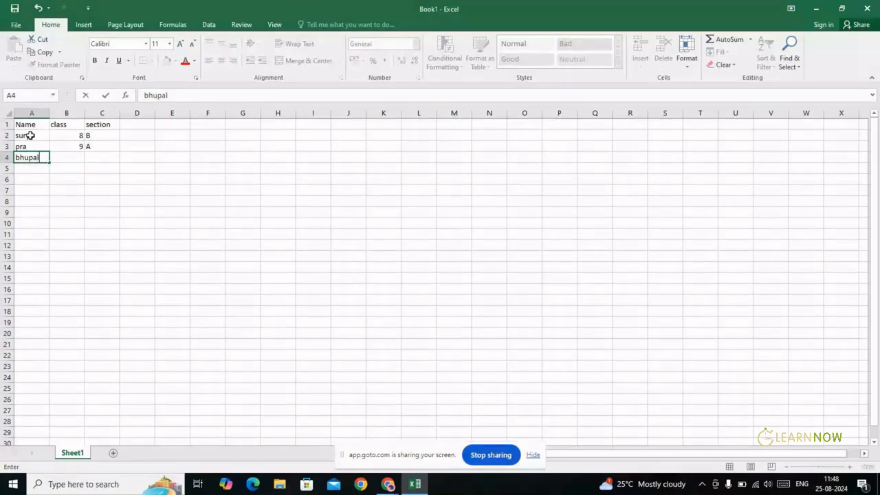
key(Tab)
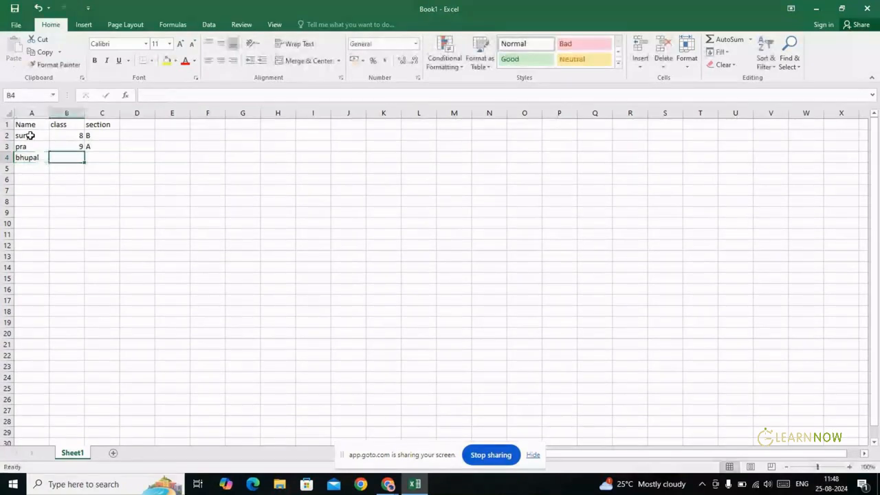
text(9)
key(Tab)
text(A)
key(Return)
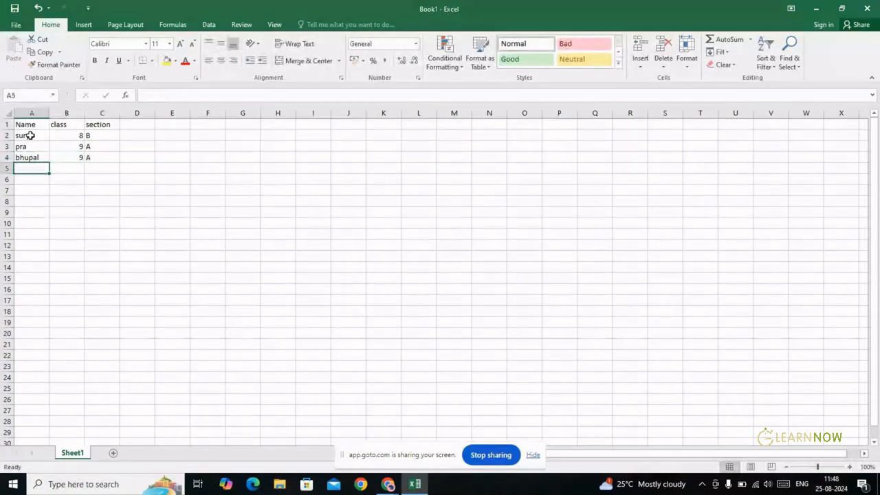
Enter row 5 with a student name, class 9, section B, returning to A2
text(kalee)
key(Tab)
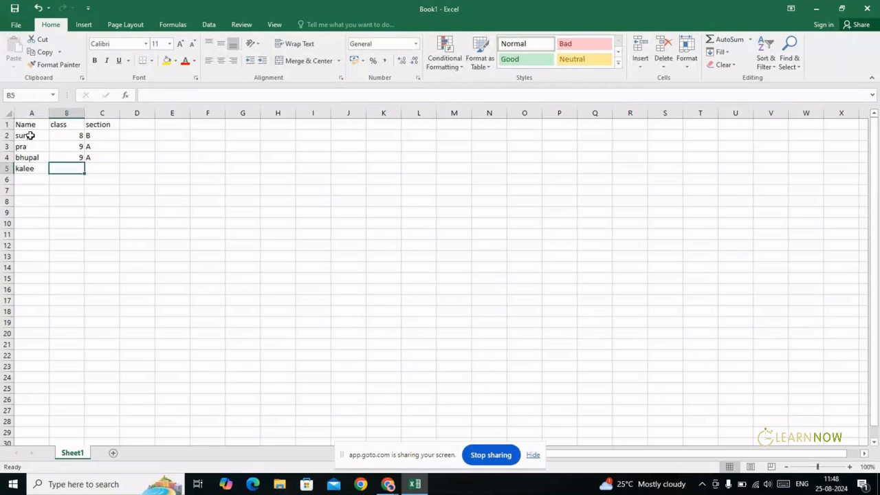
text(9)
key(Tab)
text(B)
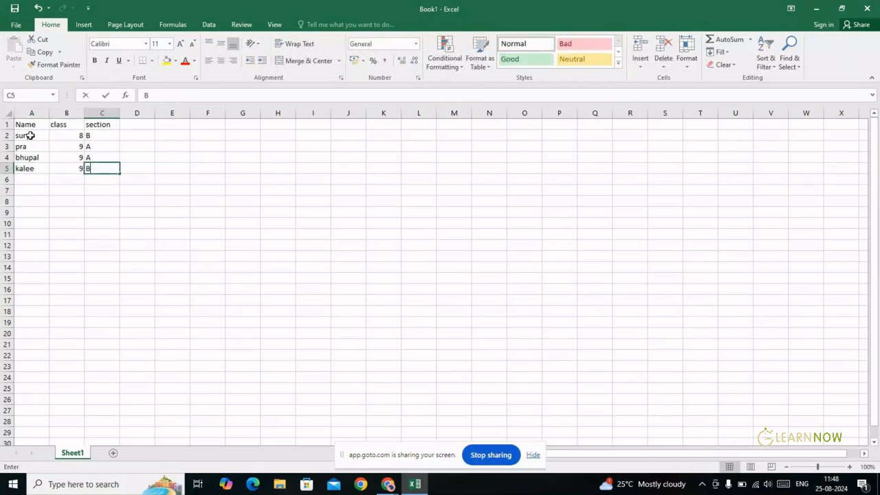
key(Up)
key(Up)
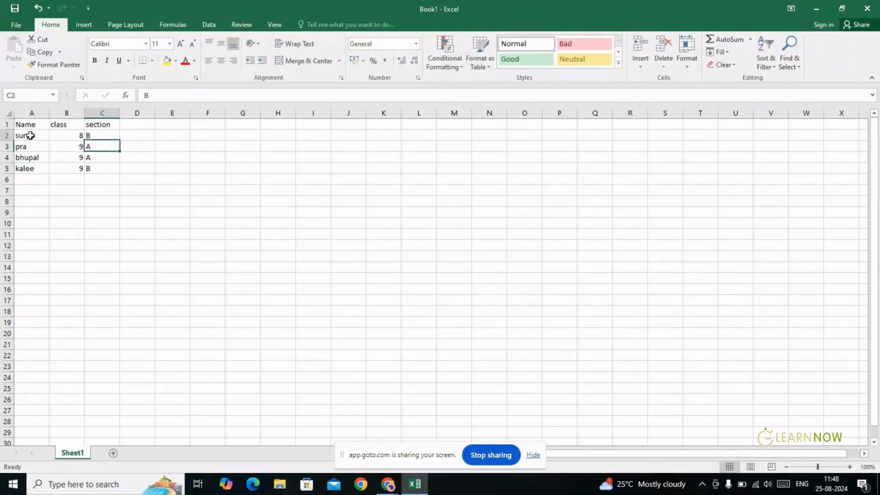
key(Up)
key(Left)
key(Left)
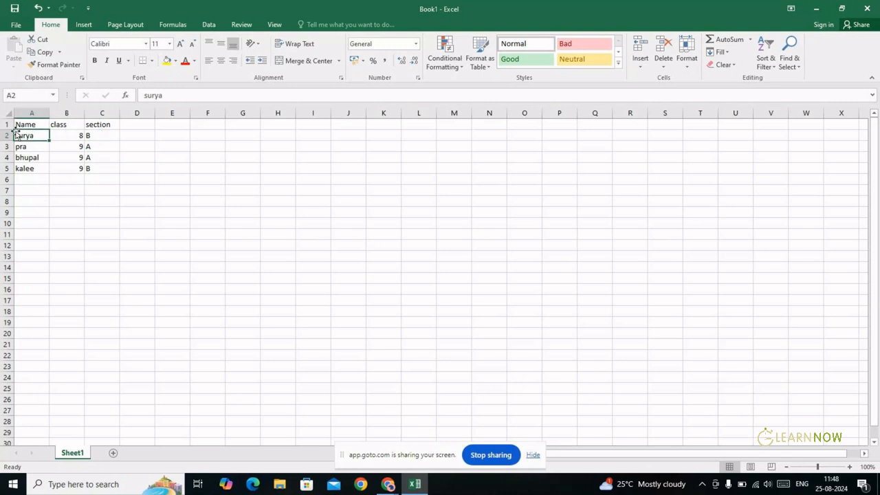
Select rows 1–5, cell C5, the data range A1:C5 and rows 1 and 2 in turn
drag(5, 123, 90, 168)
click(94, 168)
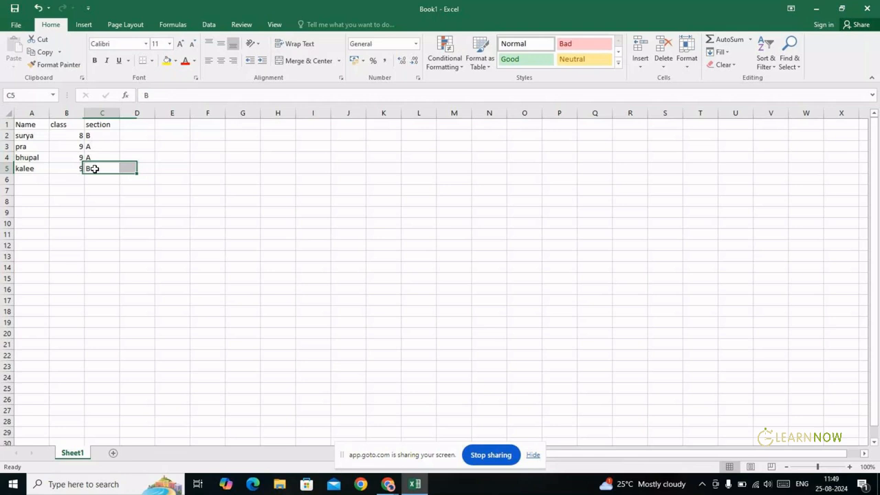
click(94, 169)
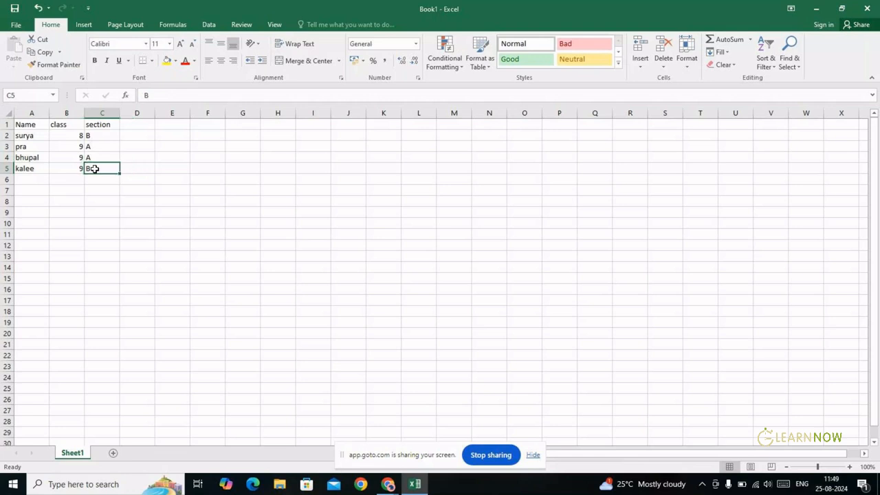
key(ctrl+a)
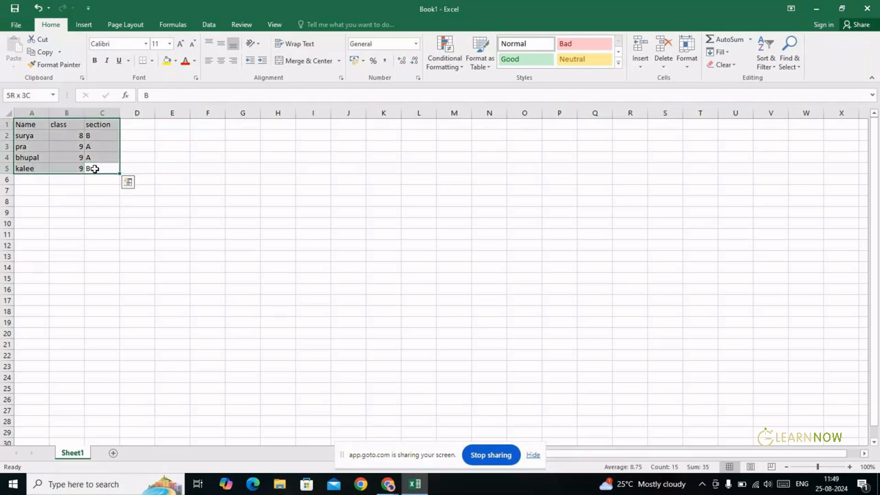
click(8, 125)
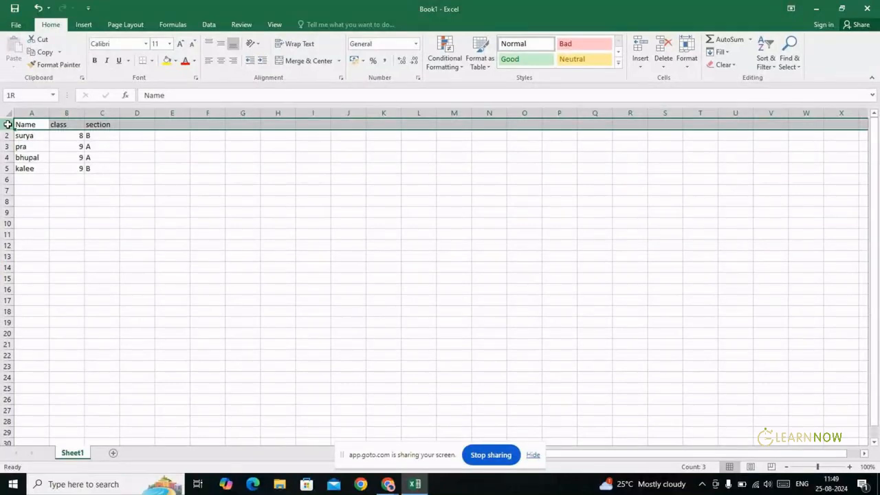
click(5, 136)
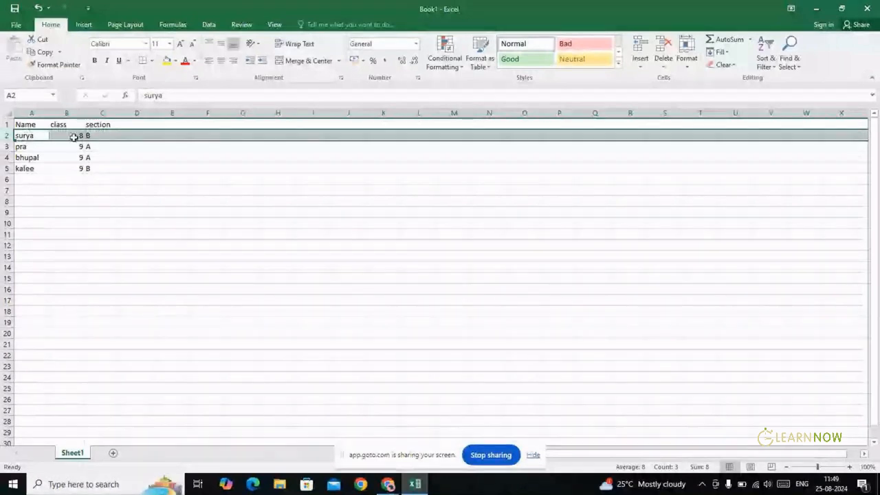
click(43, 151)
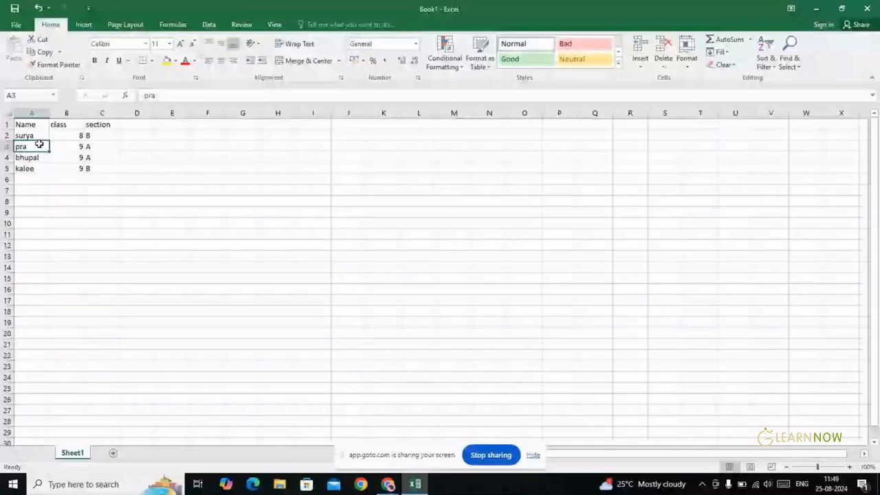
Select column A and then row 2, and minimise Excel to reveal the browser
click(31, 113)
click(31, 137)
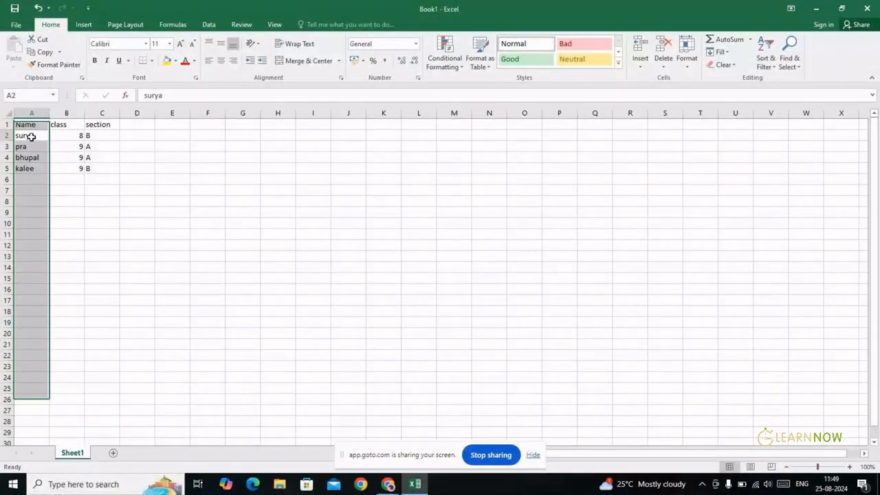
click(33, 158)
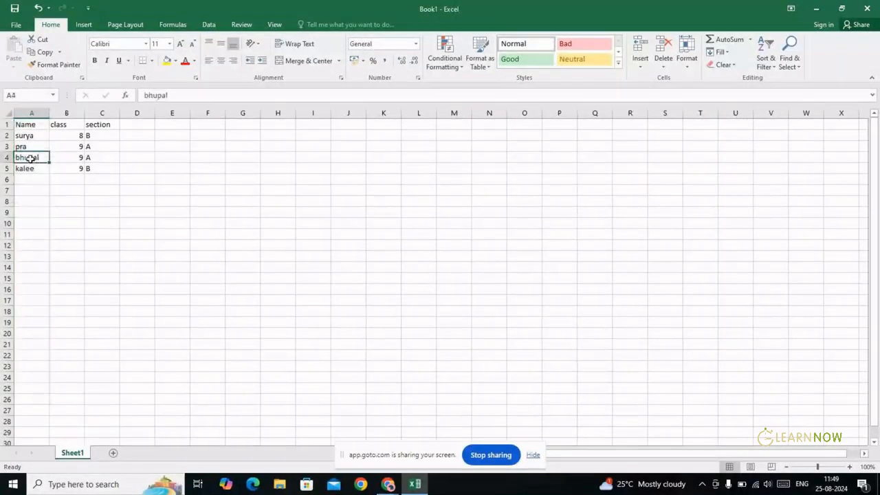
click(33, 111)
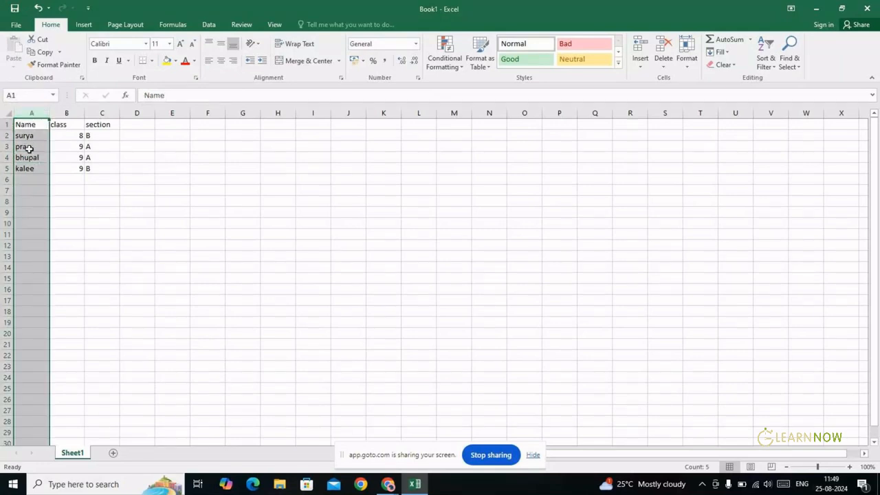
click(6, 136)
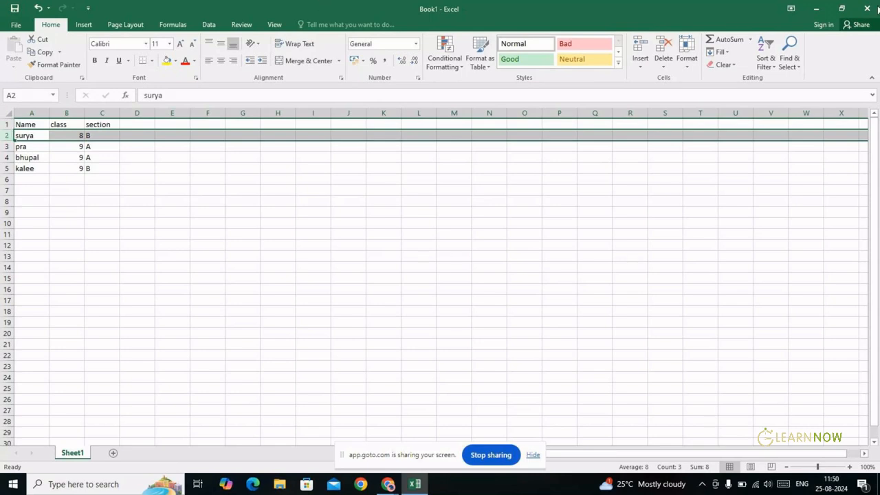
click(817, 9)
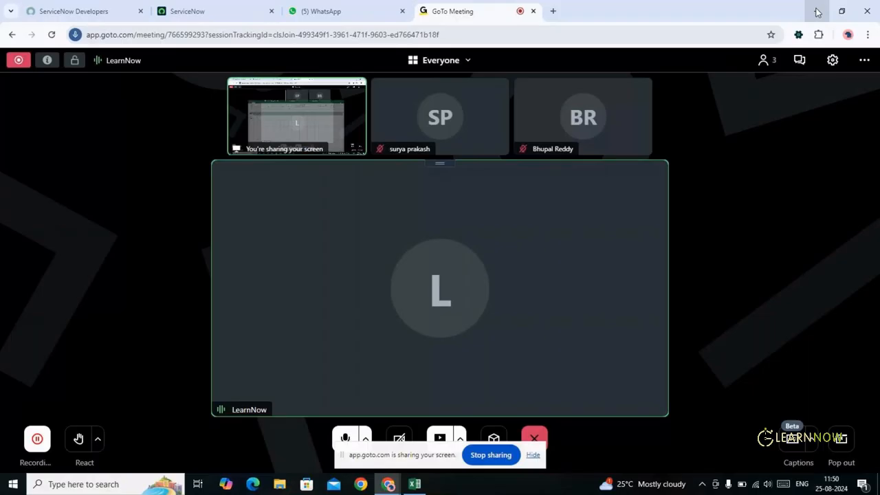
Filter the ServiceNow navigator by 'tables' and scroll down to System Definition's modules
click(187, 15)
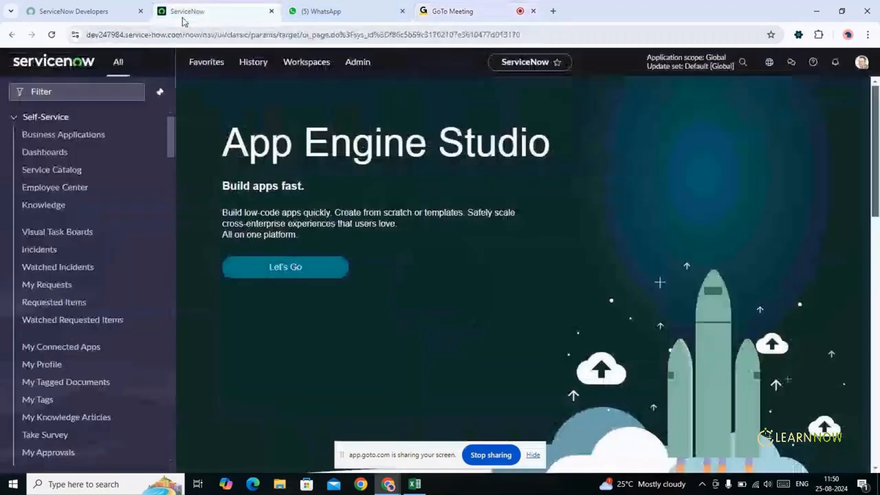
click(95, 92)
text(t)
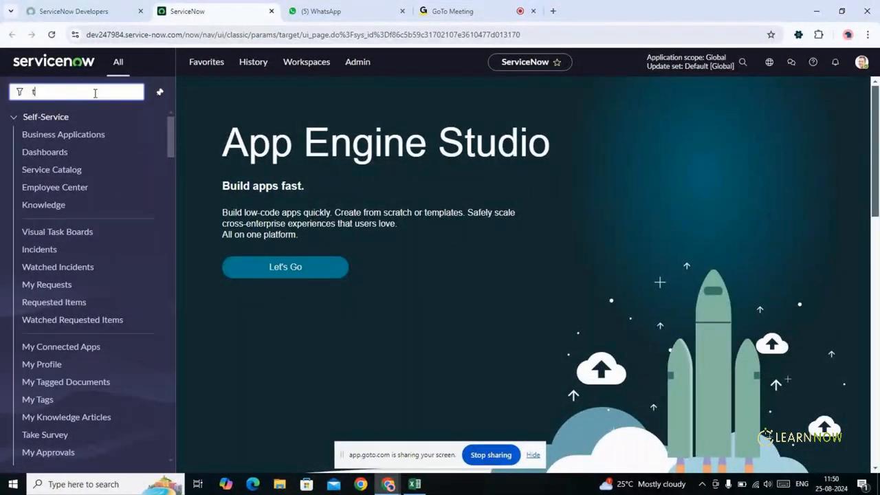
text(ables)
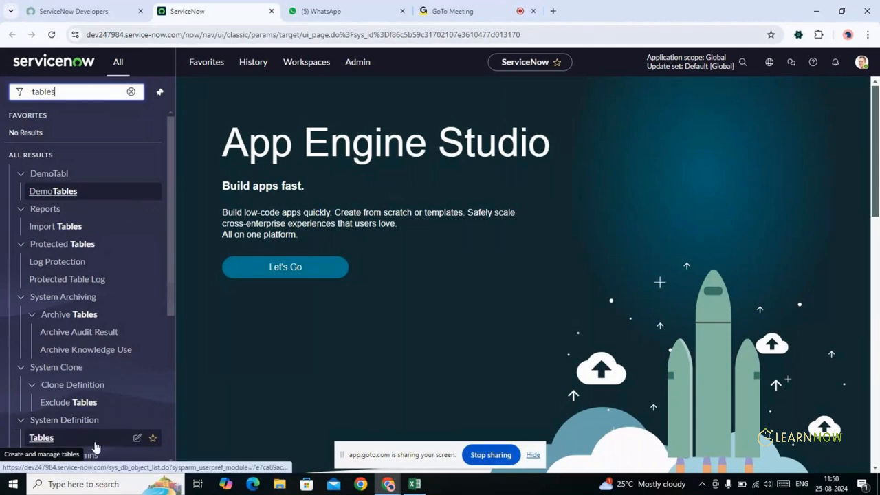
drag(169, 244, 173, 278)
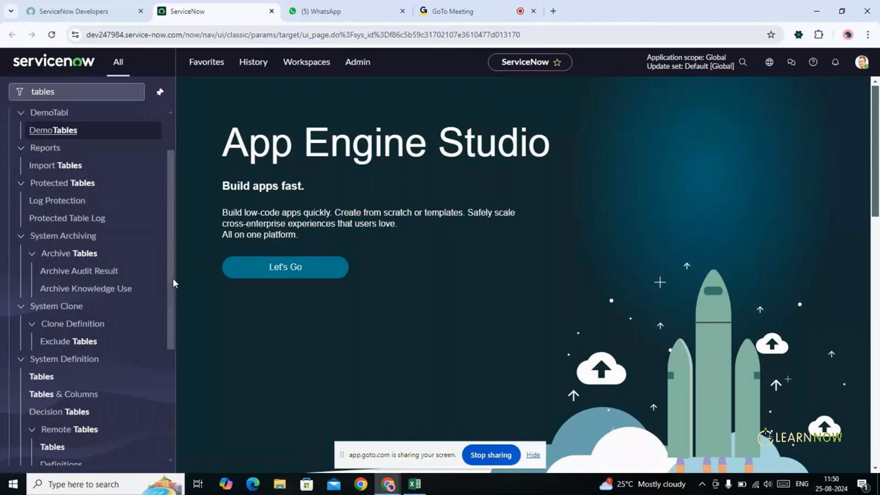
drag(173, 278, 172, 282)
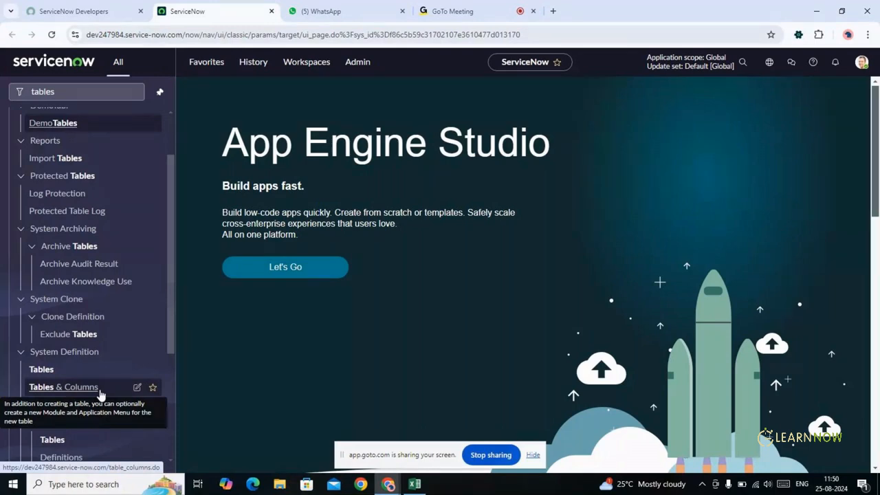
key(alt+Tab)
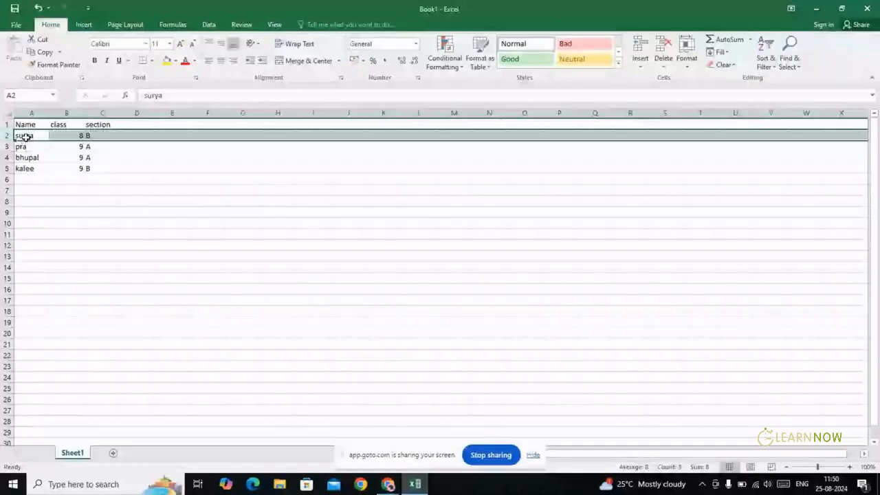
click(26, 138)
key(ctrl+shift+Right)
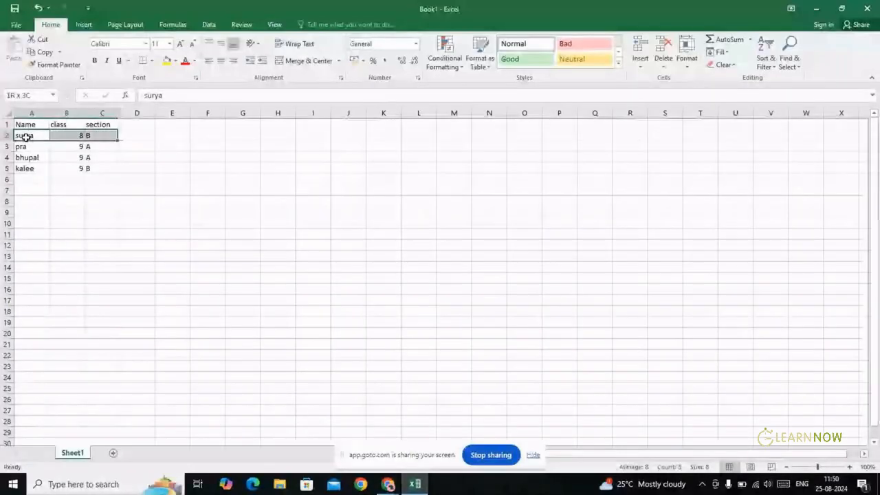
key(ctrl+shift+Down)
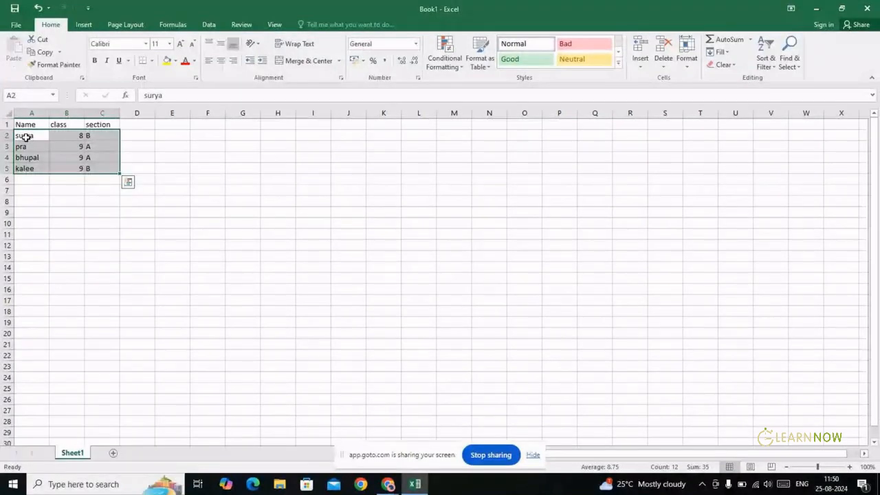
click(27, 137)
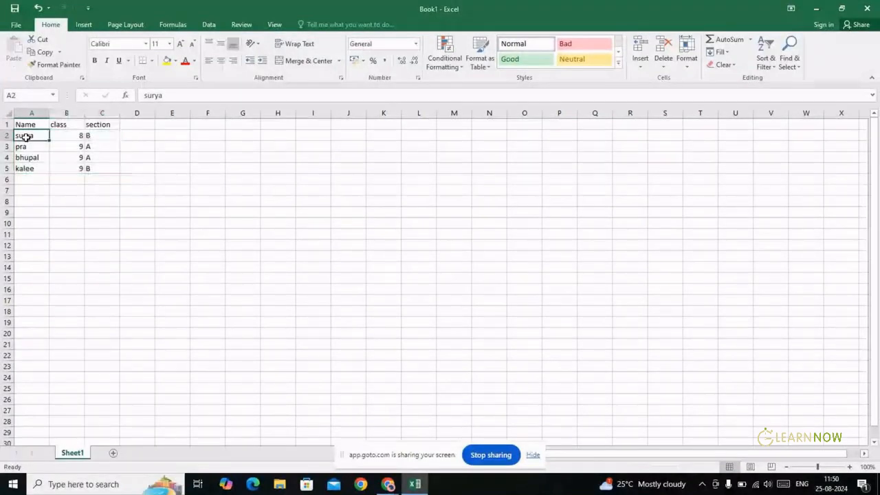
key(shift+Down)
key(shift+Down)
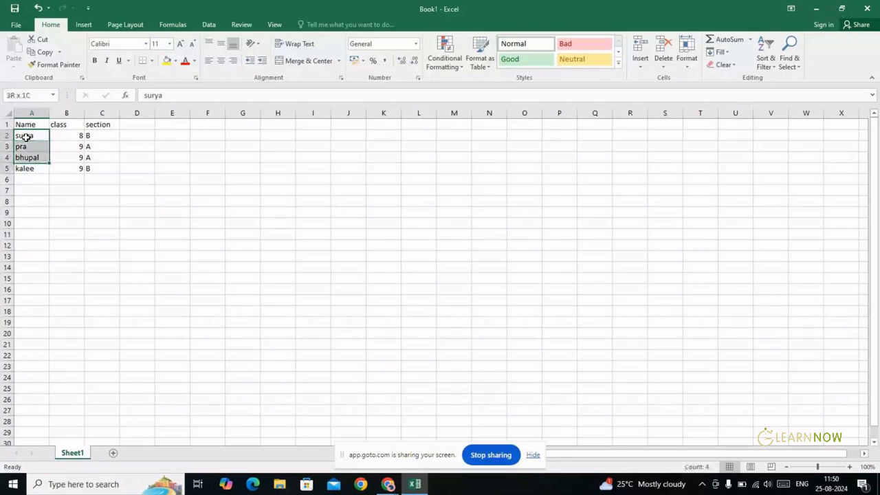
key(alt+Tab)
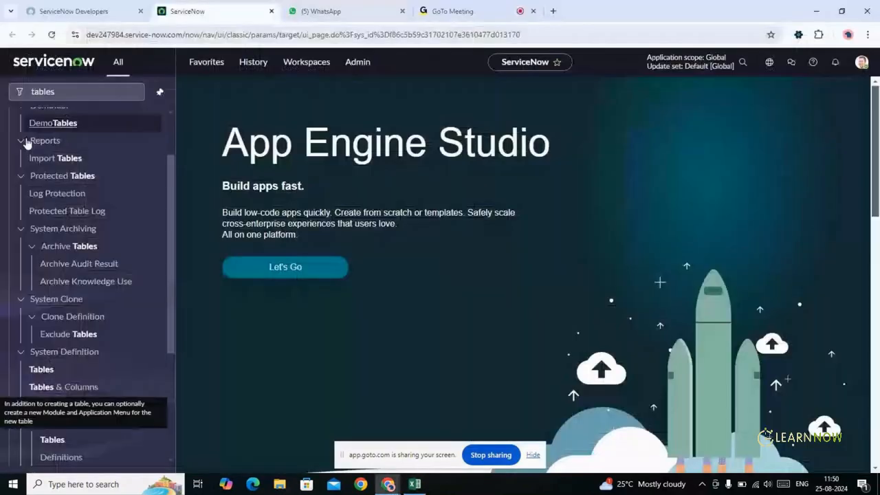
key(alt+Tab)
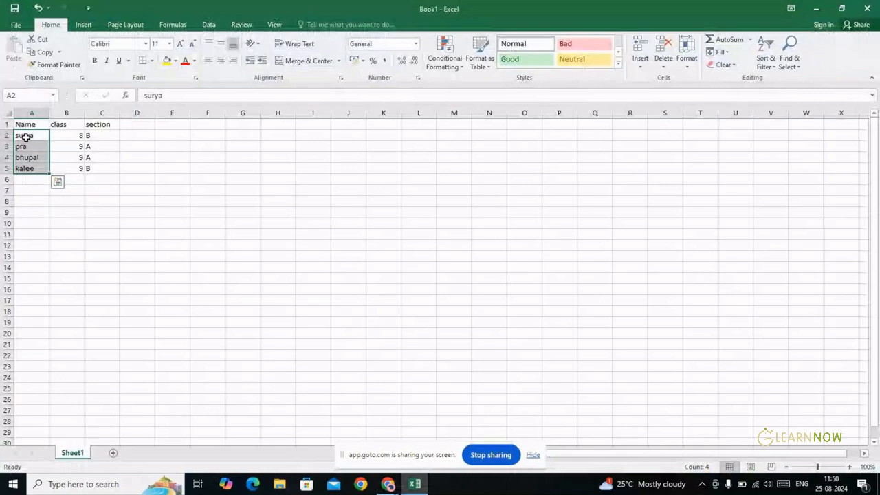
key(shift+Right)
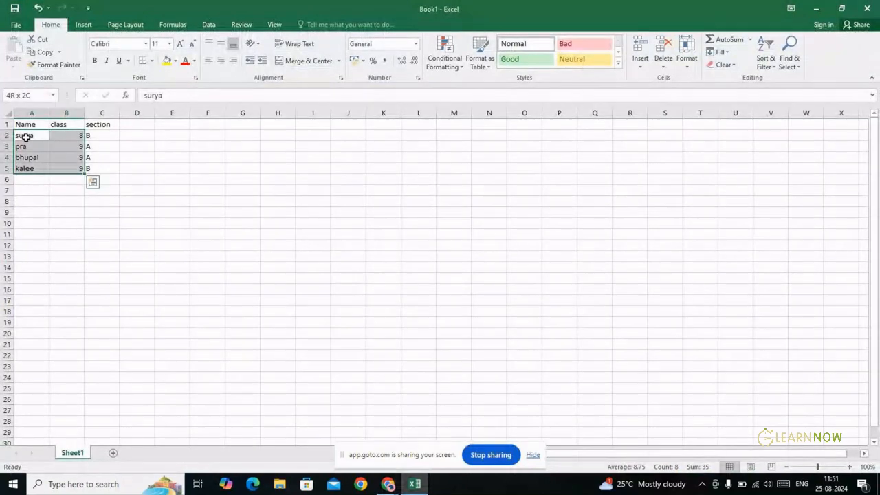
key(shift+Right)
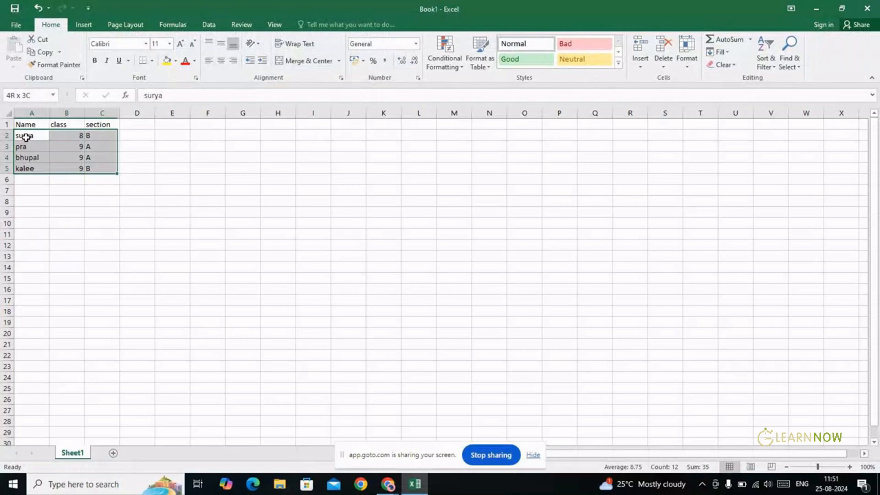
key(Right)
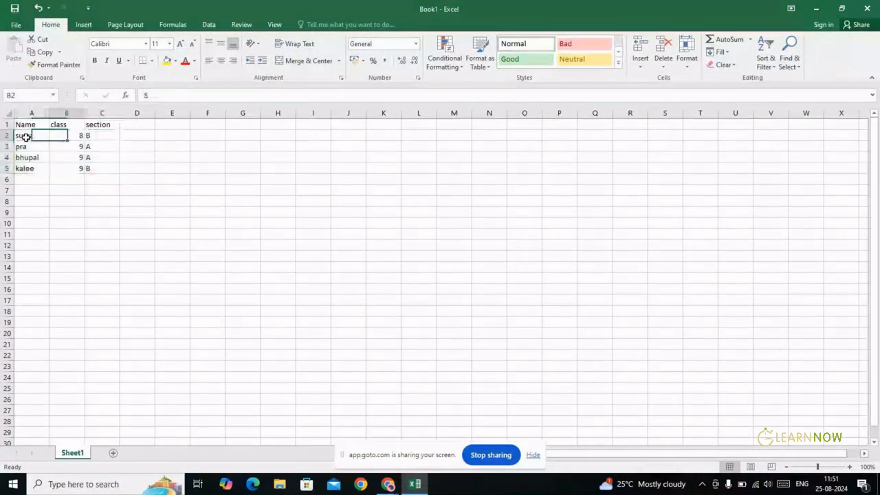
key(Right)
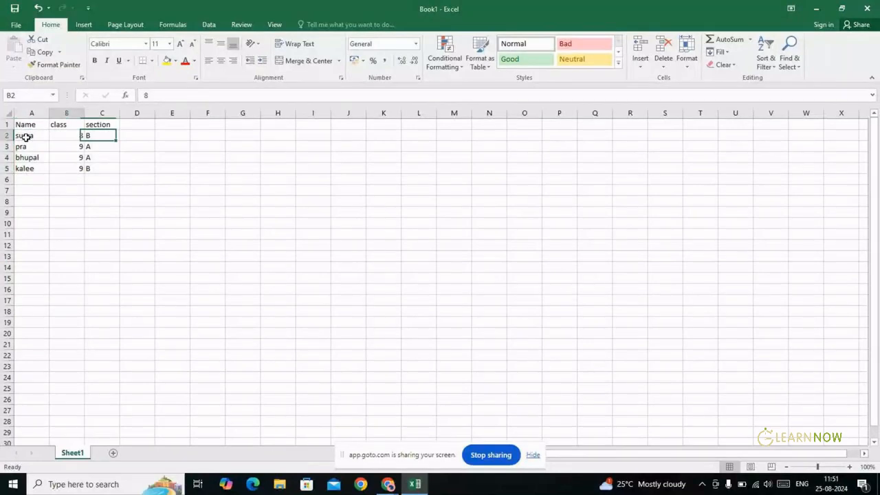
key(Left)
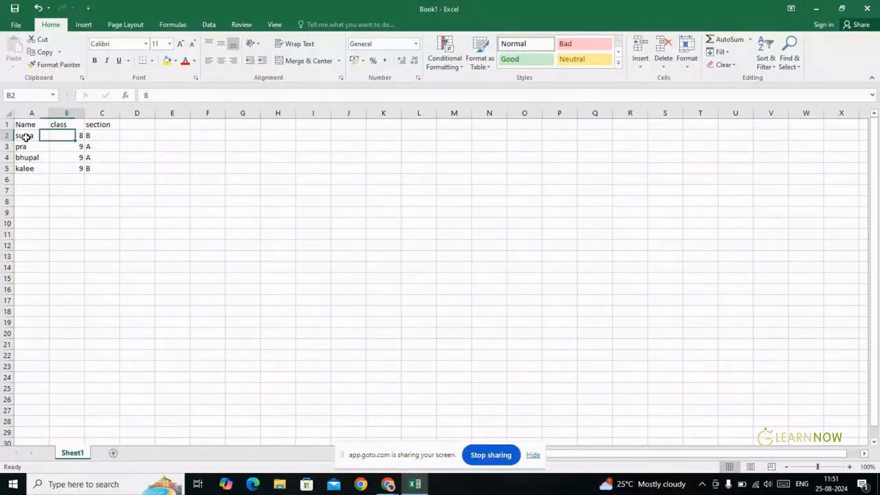
key(Right)
key(Right)
key(Right)
key(Right)
key(Right)
key(Left)
key(Left)
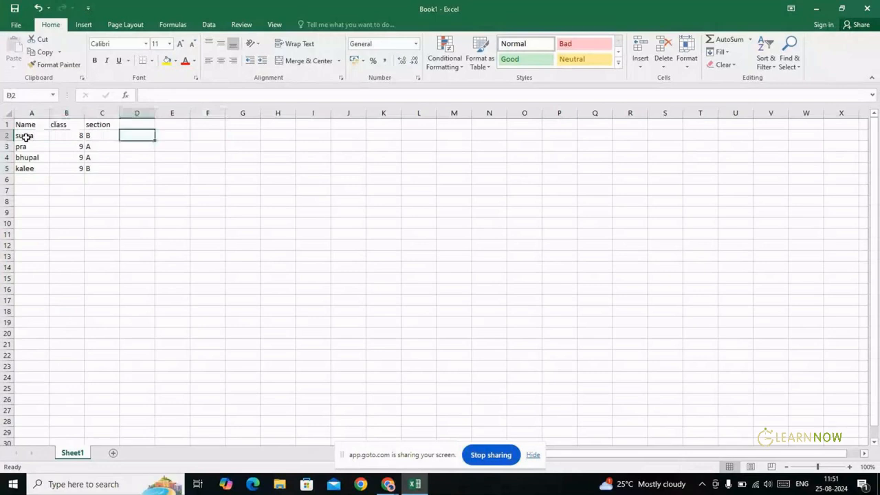
key(Right)
key(Right)
key(Right)
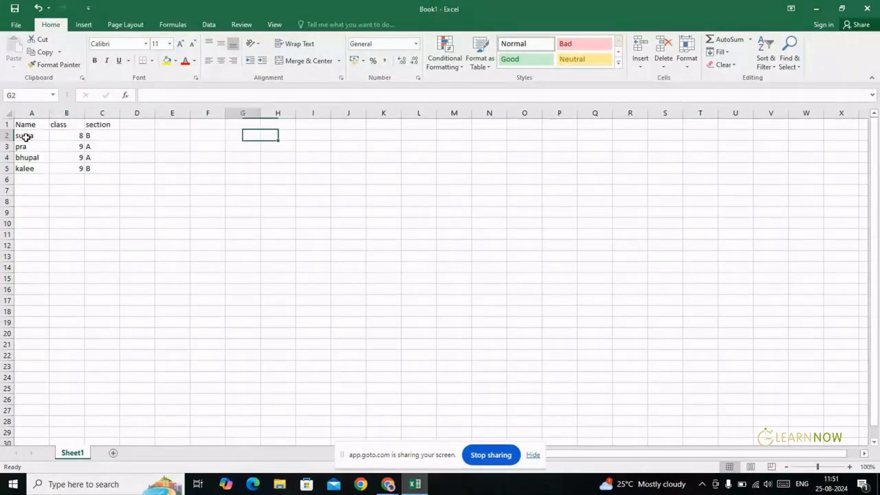
key(Home)
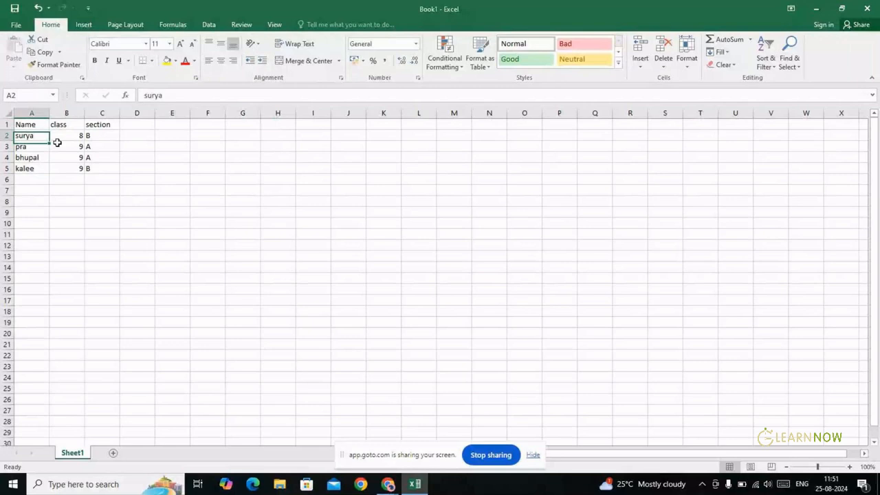
key(Right)
key(Right)
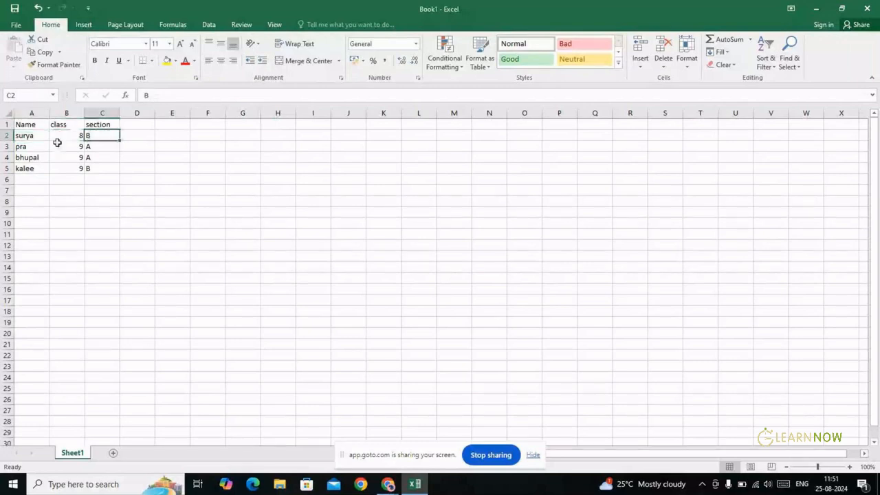
key(Left)
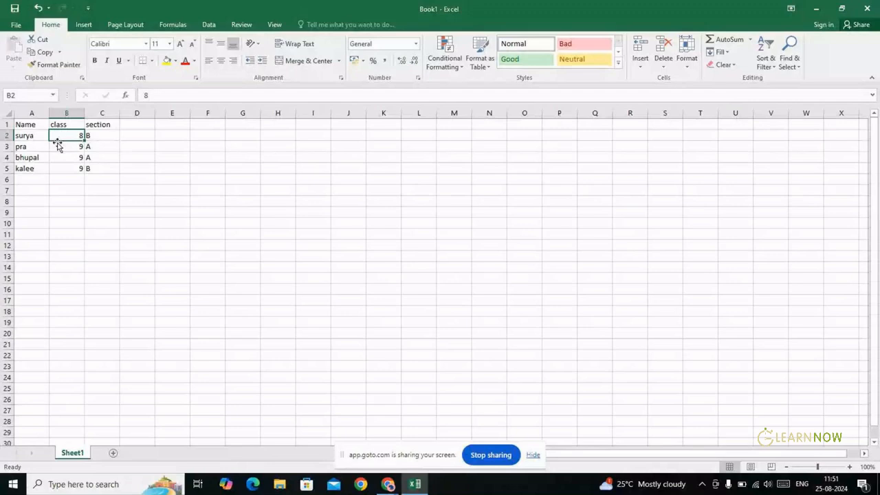
key(Right)
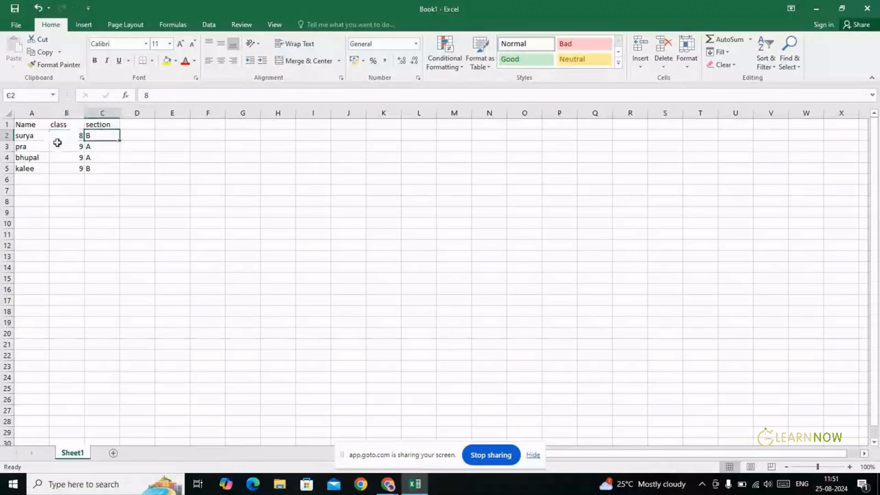
key(Left)
key(Left)
key(alt+Tab)
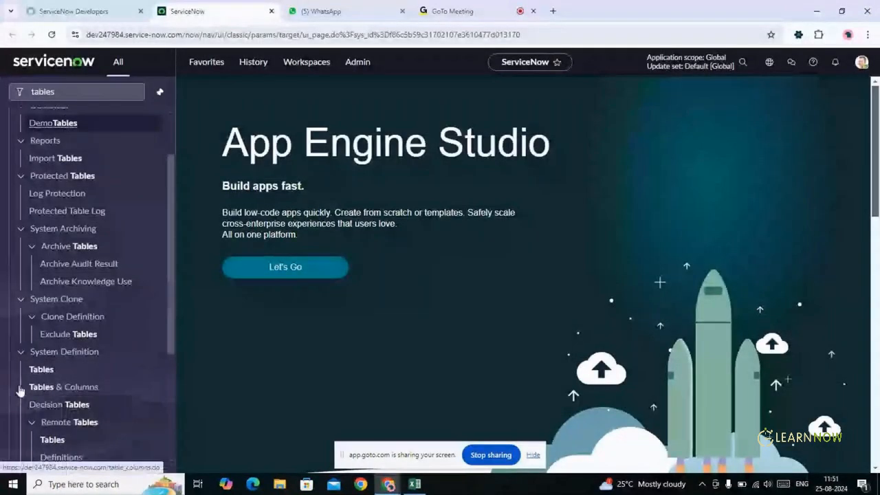
Open System Definition > Tables and open the Incident table's record, leaving names unchanged
click(43, 369)
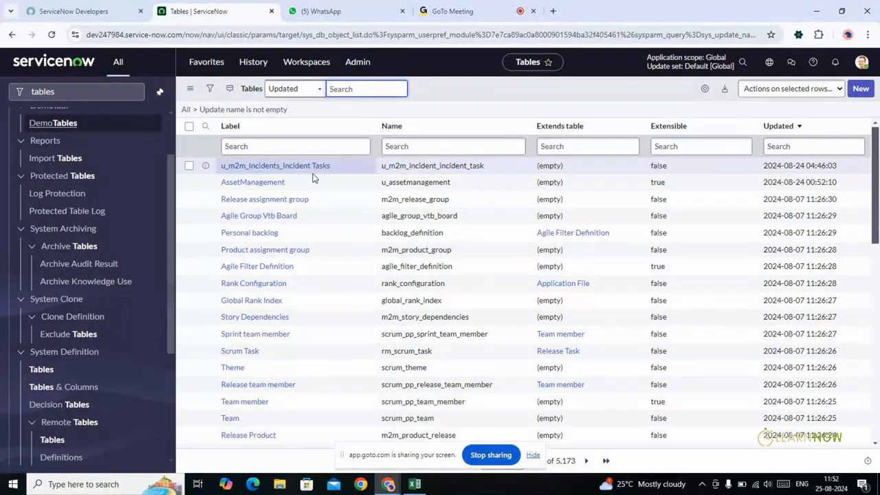
double_click(424, 165)
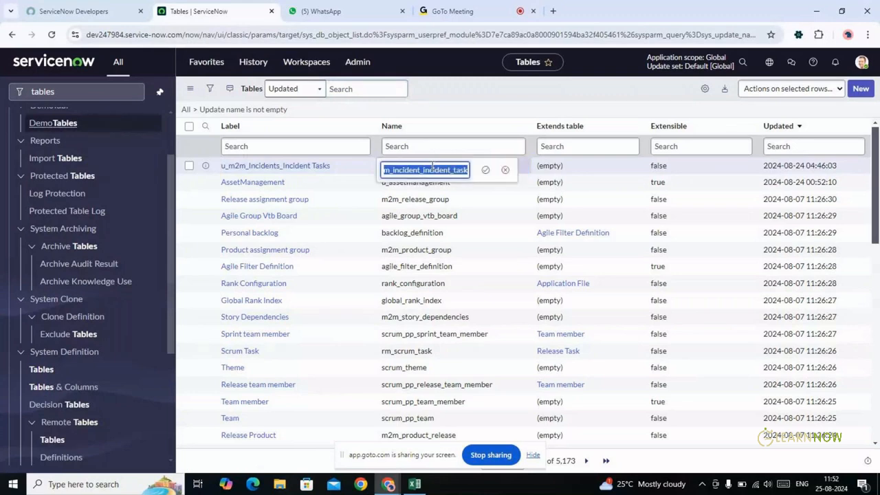
click(504, 167)
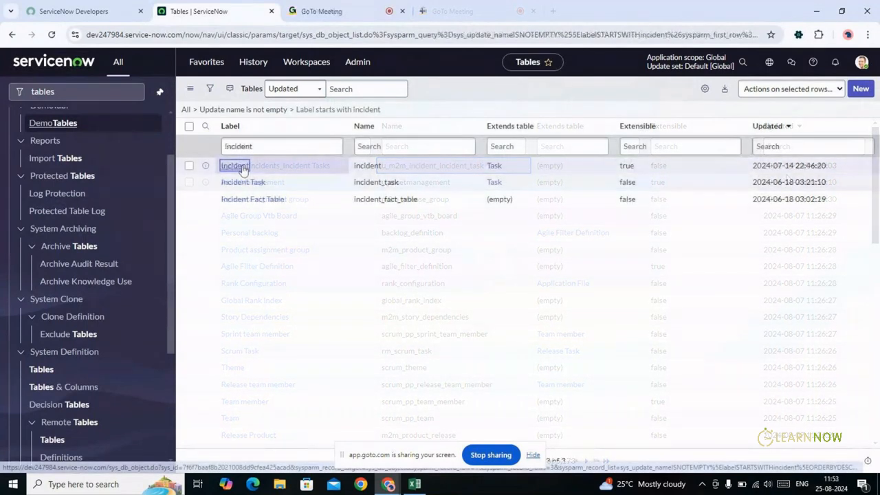
click(242, 169)
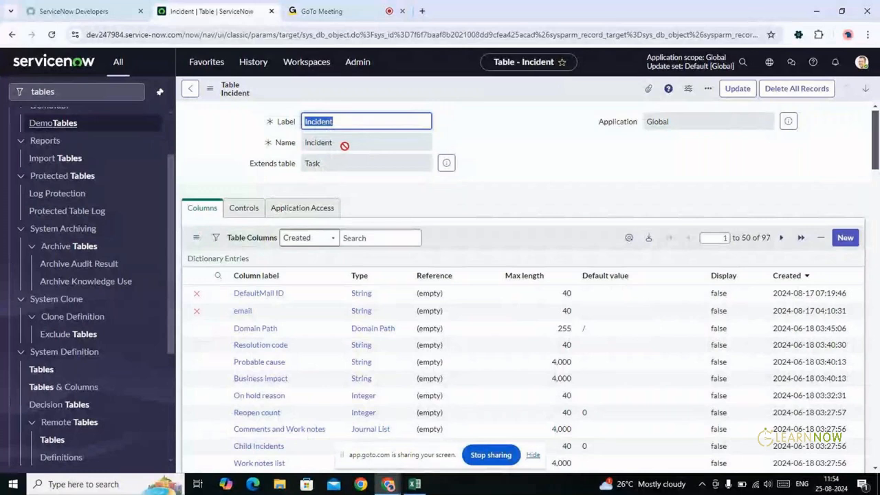
click(446, 128)
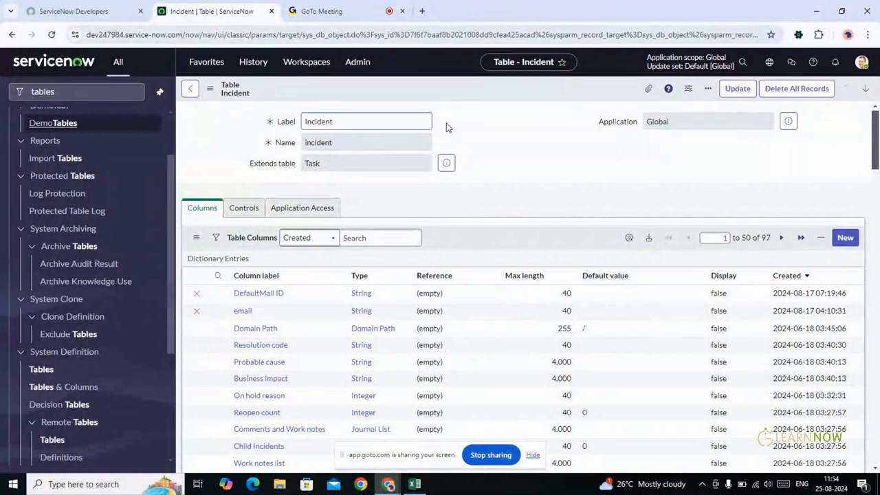
double_click(319, 143)
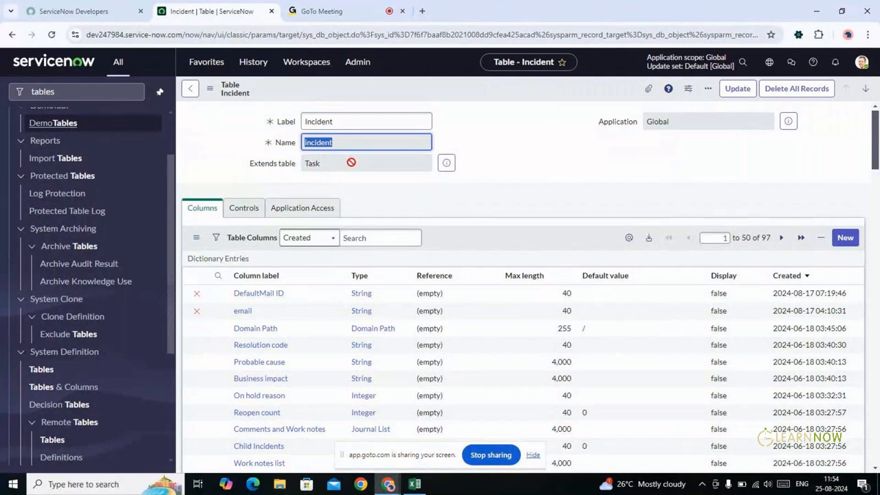
click(327, 157)
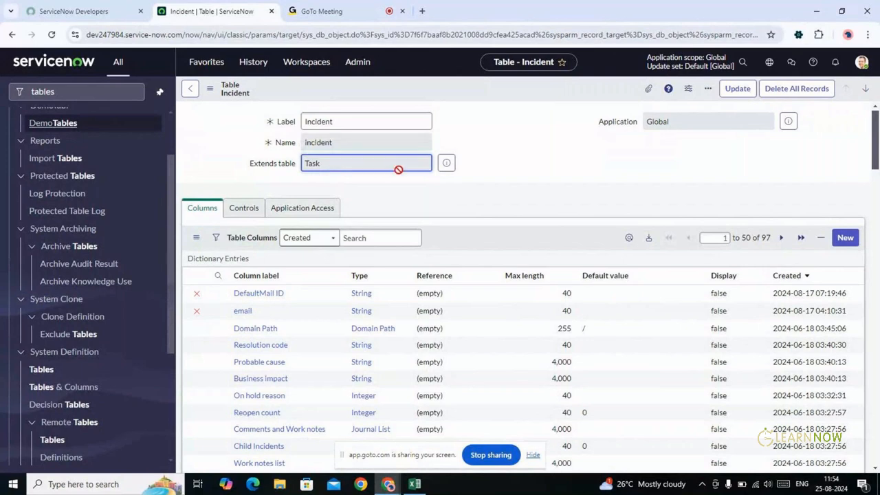
click(504, 179)
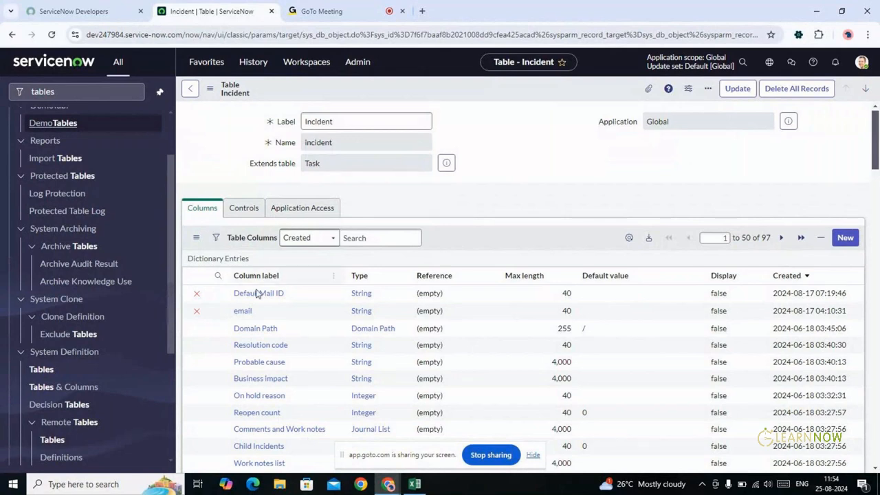
click(237, 209)
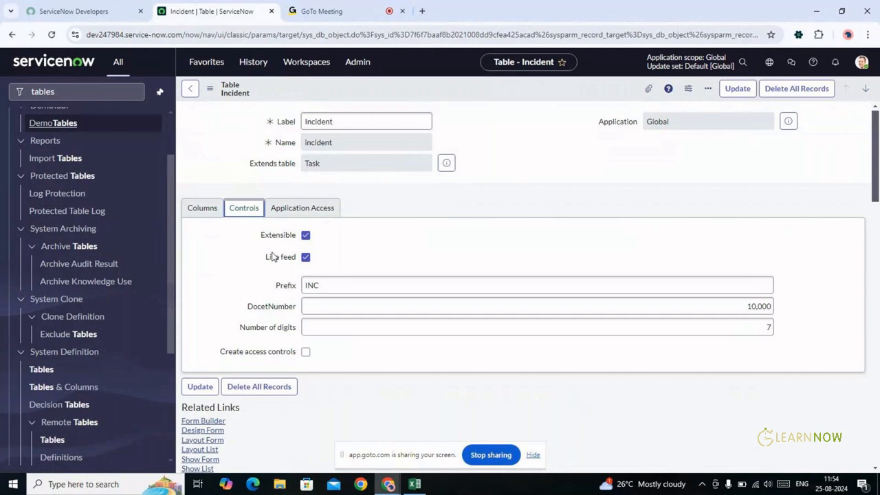
click(318, 208)
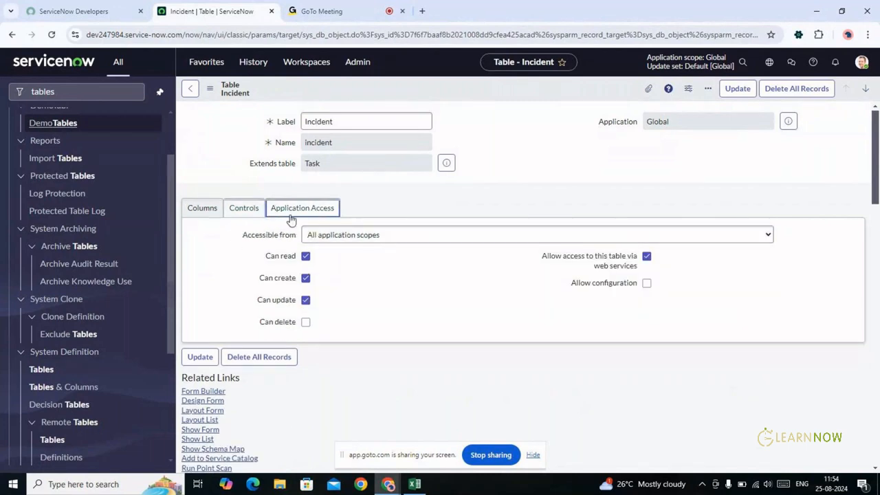
click(206, 209)
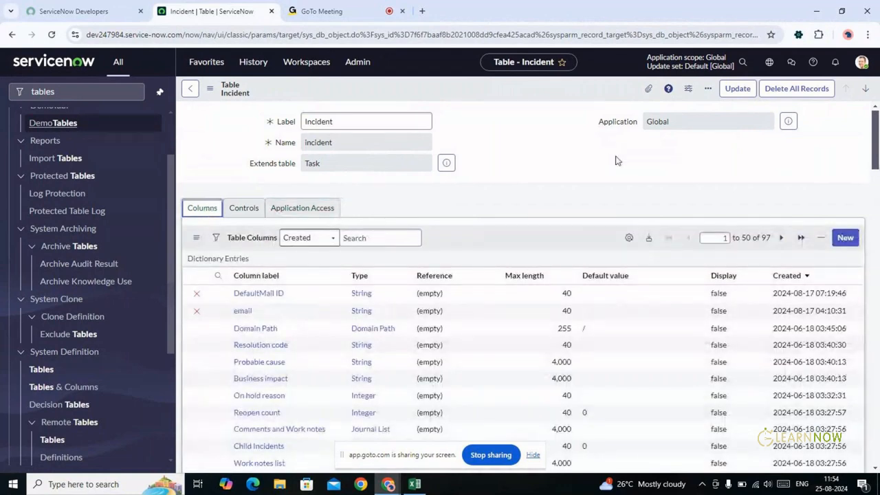
click(97, 91)
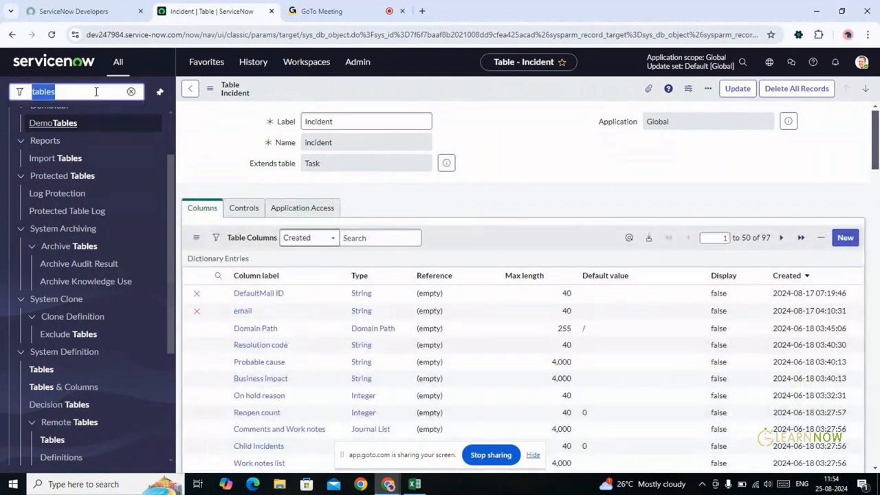
Open the incident records list via incident.list, briefly selecting Excel's first data row
key(BackSpace)
text(incident.list)
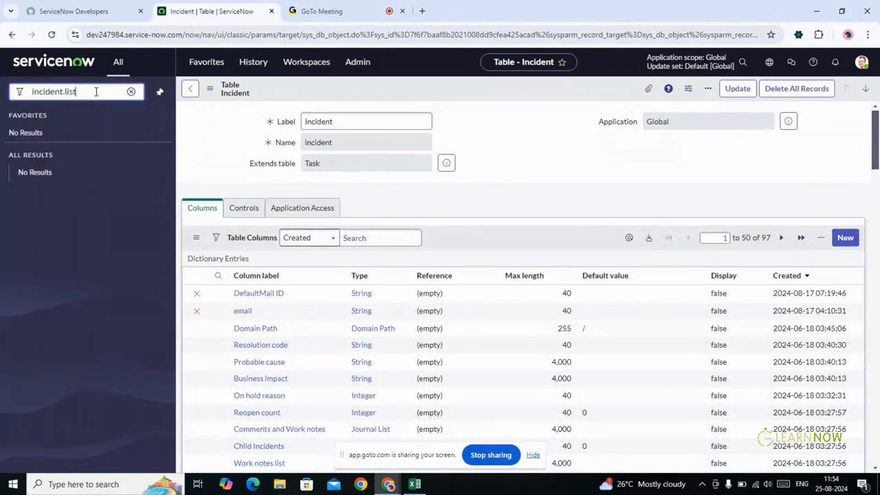
key(Return)
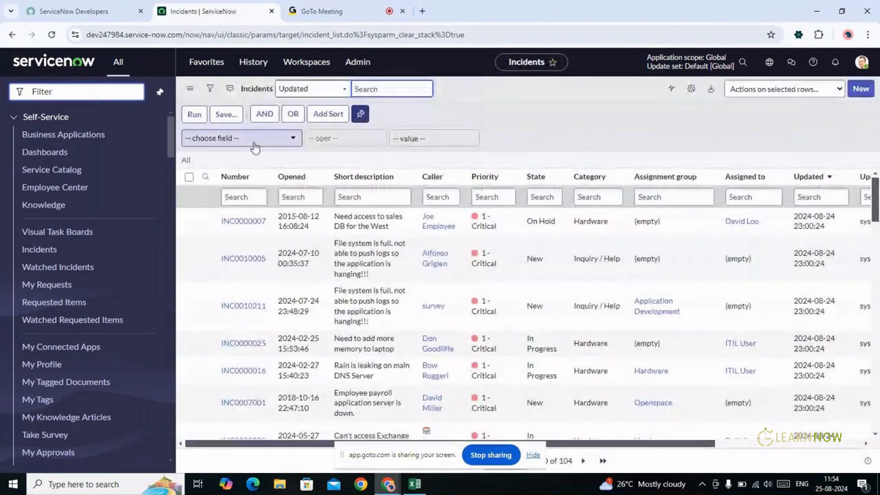
key(alt+Tab)
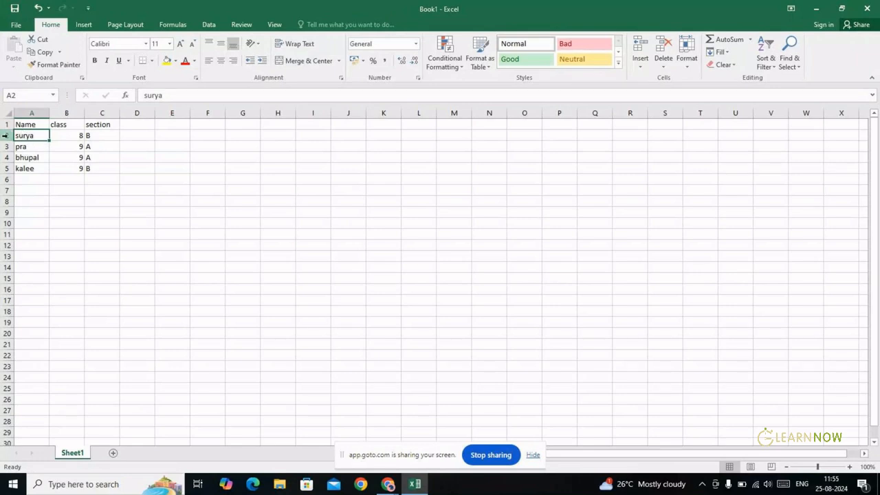
click(5, 135)
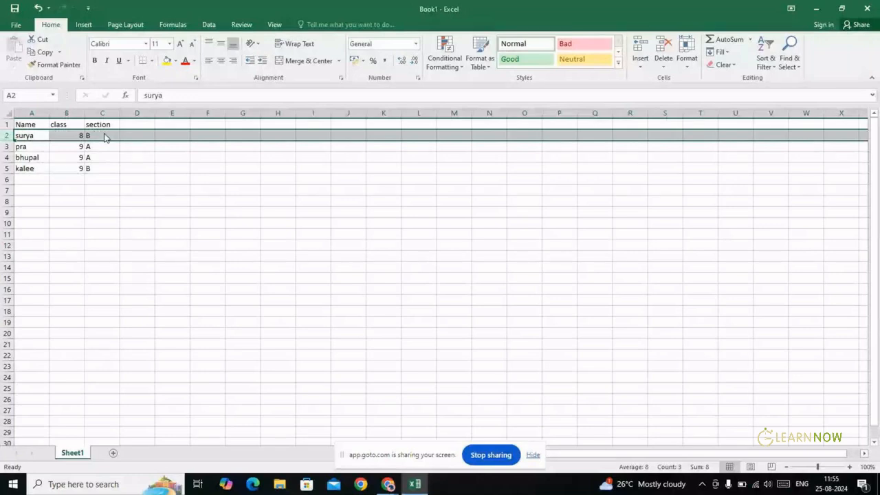
key(alt+Tab)
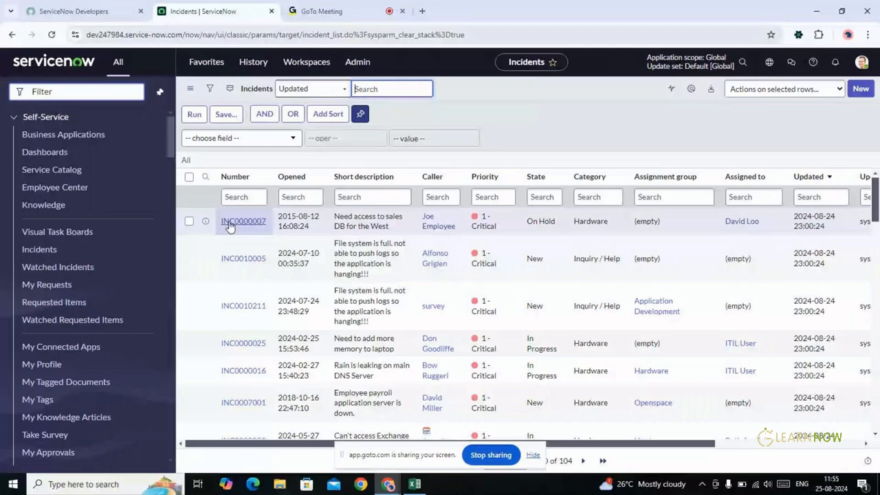
click(230, 221)
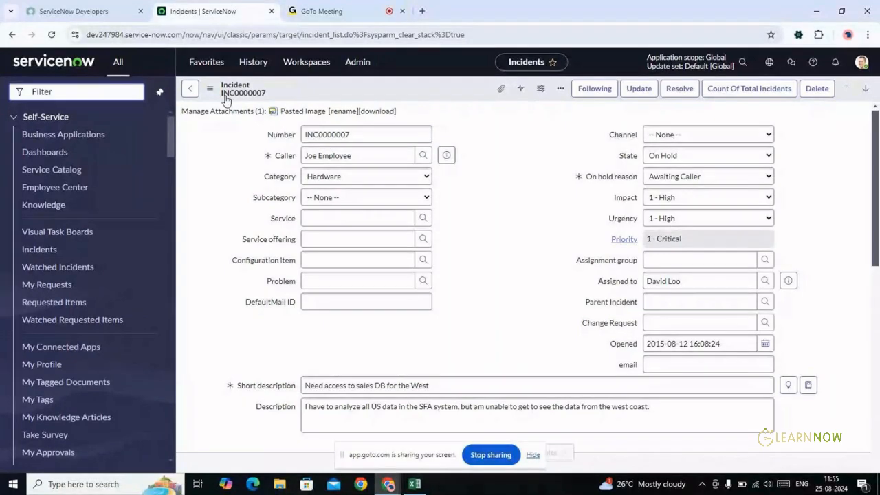
key(alt+Tab)
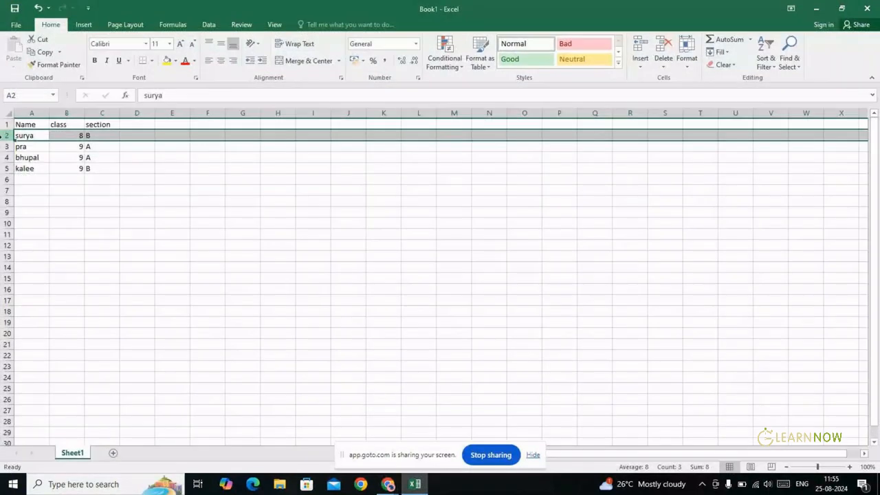
double_click(26, 135)
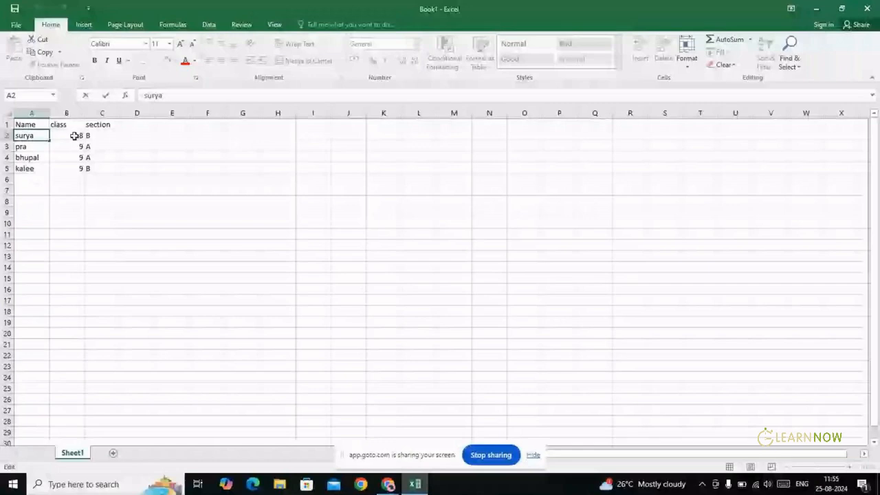
key(alt+Tab)
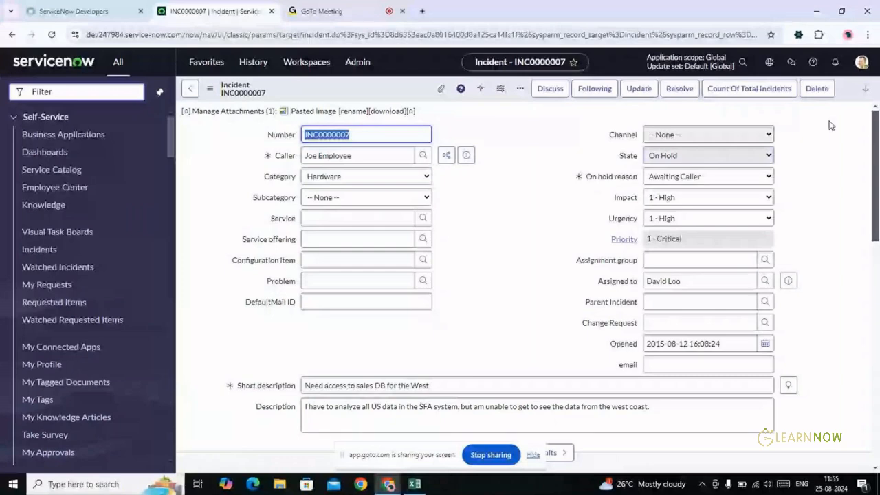
mouse_move(876, 133)
mouse_down()
mouse_move(878, 176)
mouse_move(875, 132)
mouse_up()
click(518, 196)
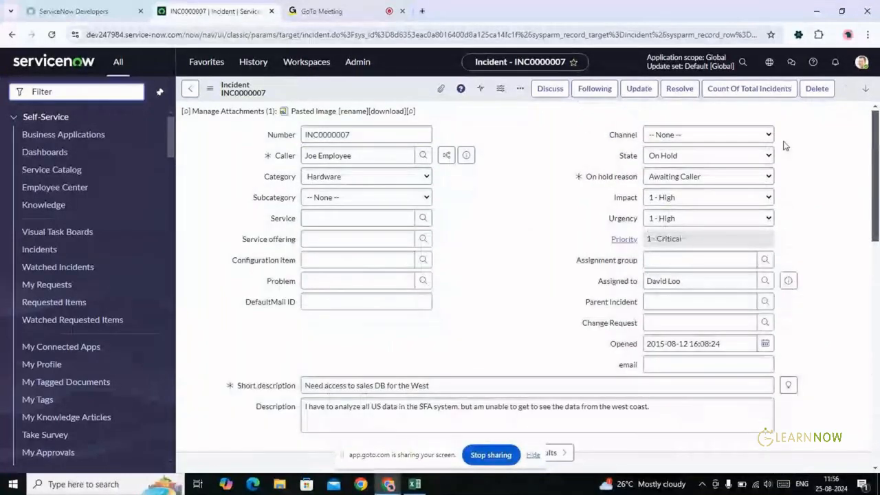
drag(876, 128, 861, 103)
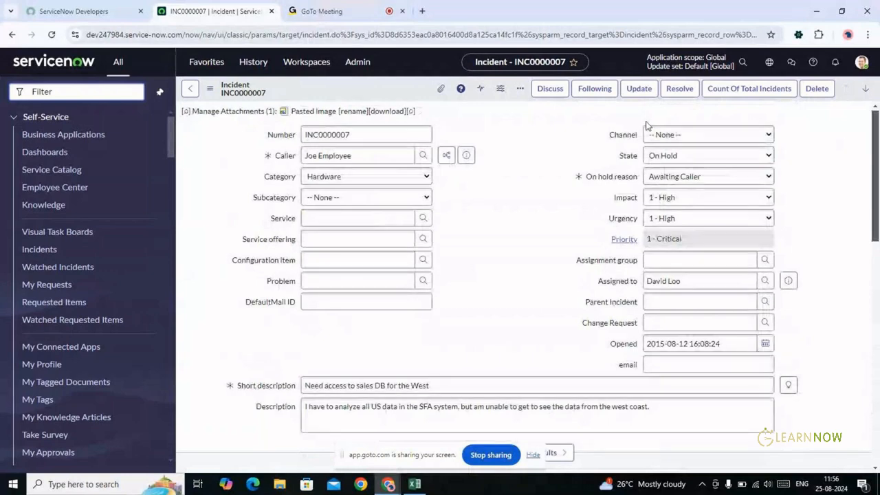
click(190, 90)
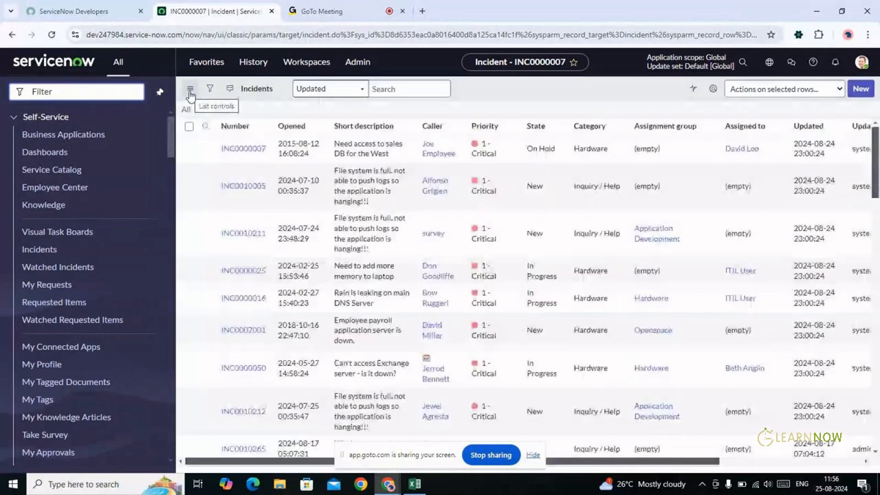
key(alt+Tab)
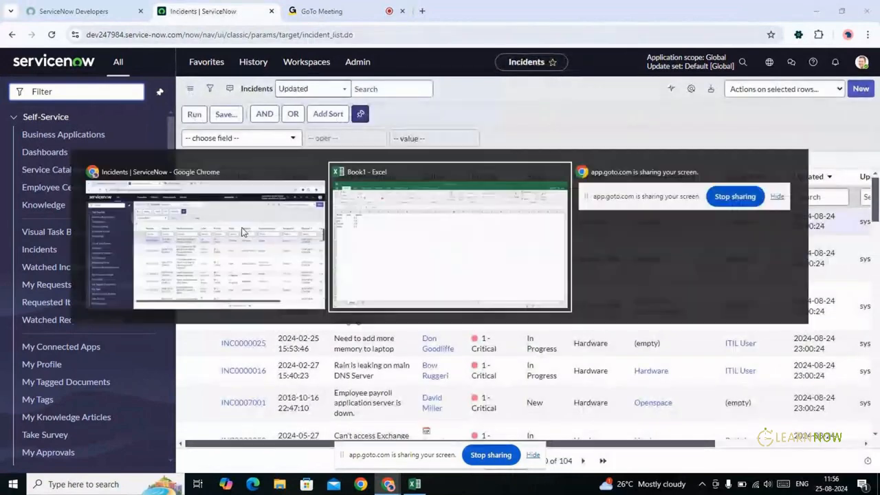
Replace the first student name in A2 with incident number INC000007
double_click(37, 138)
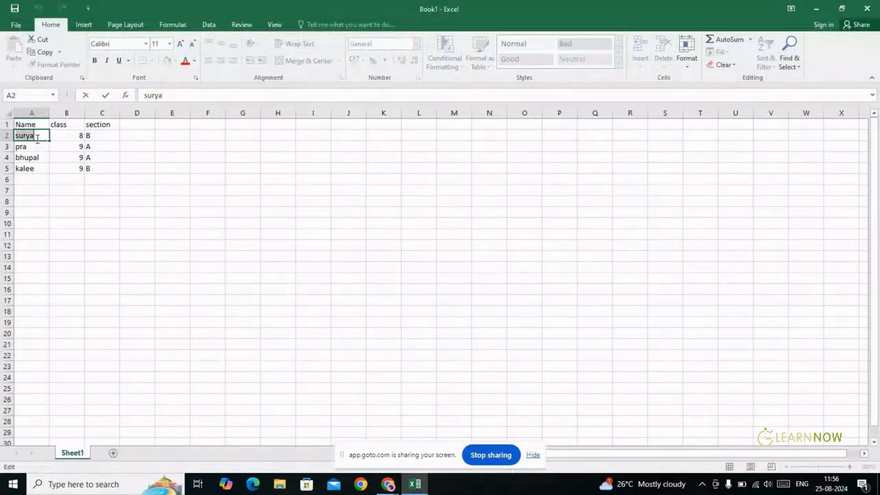
key(BackSpace)
key(alt+Tab)
key(alt+Tab)
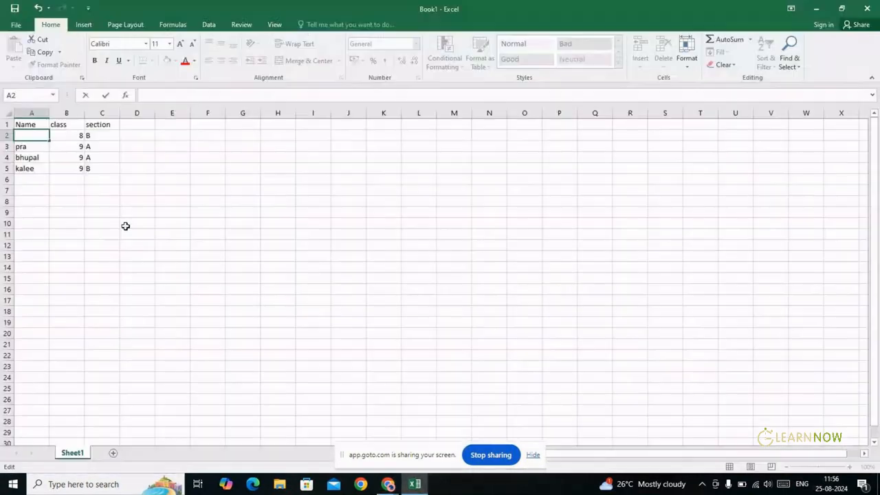
text(iNC000)
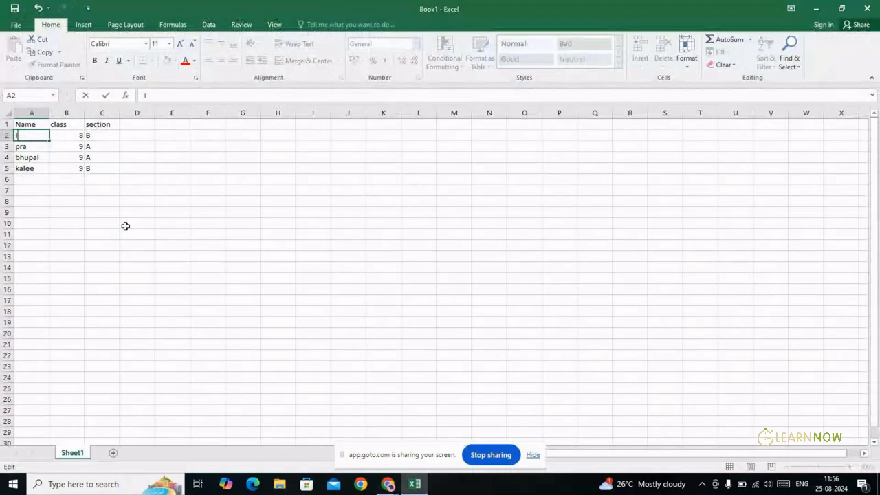
text(007)
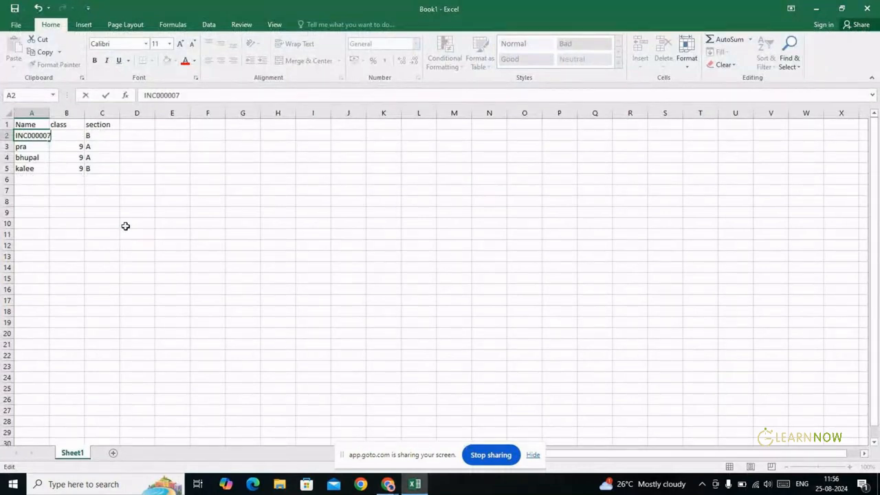
key(Tab)
key(alt+Tab)
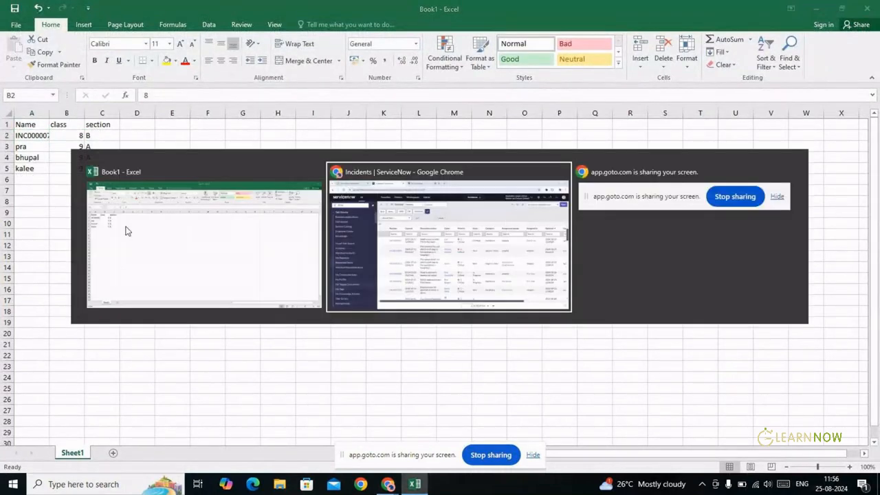
key(alt+Tab)
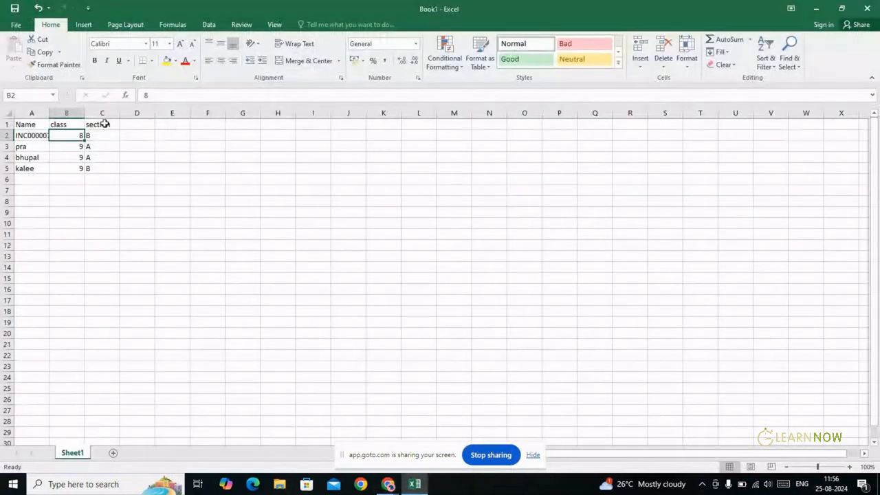
Rename the B1 header to Opened and the A1 header to Number
double_click(76, 125)
key(BackSpace)
key(BackSpace)
key(BackSpace)
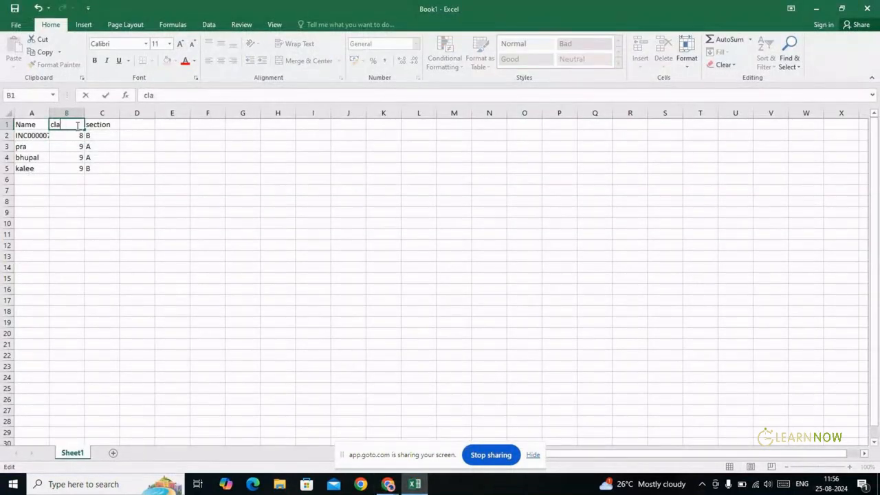
key(BackSpace)
text(Opened)
key(BackSpace)
key(Tab)
key(Left)
key(Left)
key(alt+Tab)
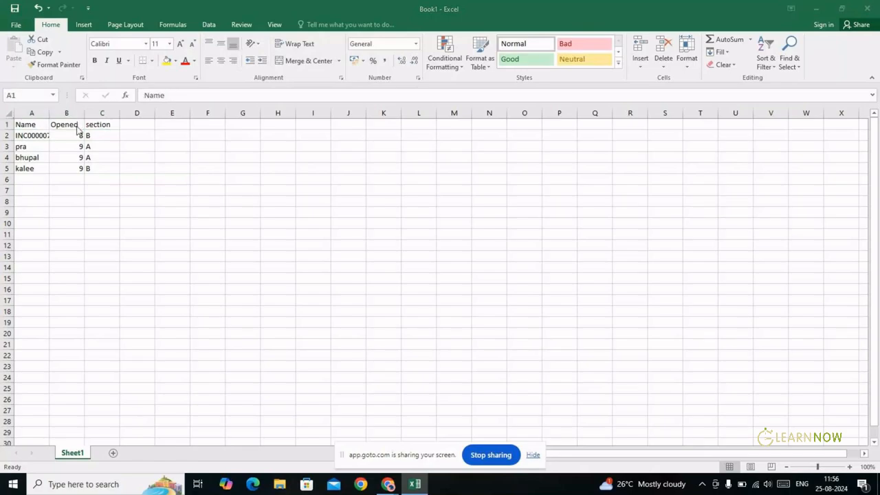
key(alt+Tab)
text(Number)
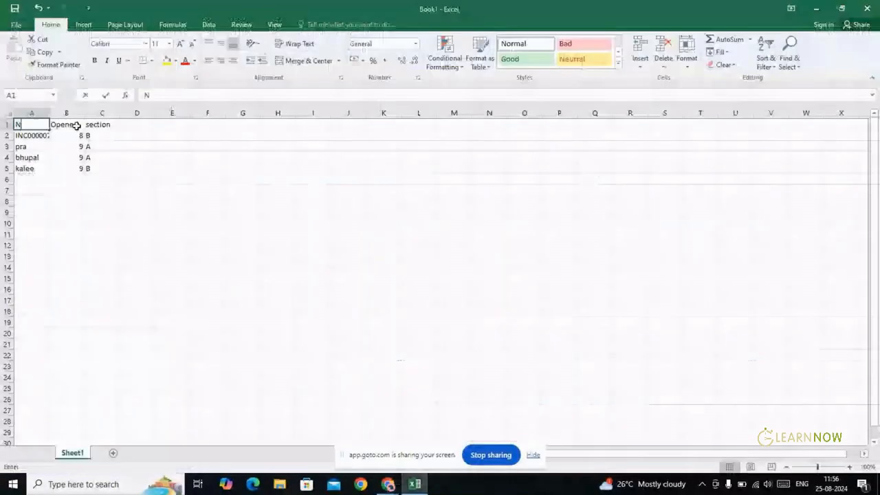
key(Tab)
key(Tab)
Add the headers ShortDescription, caller and Priority in C1 through E1
key(alt+Tab)
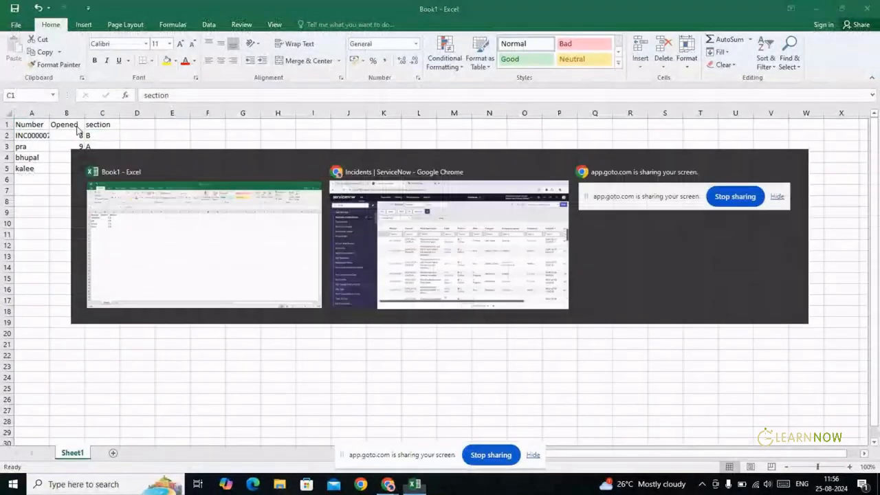
key(alt+Tab)
text(Sho)
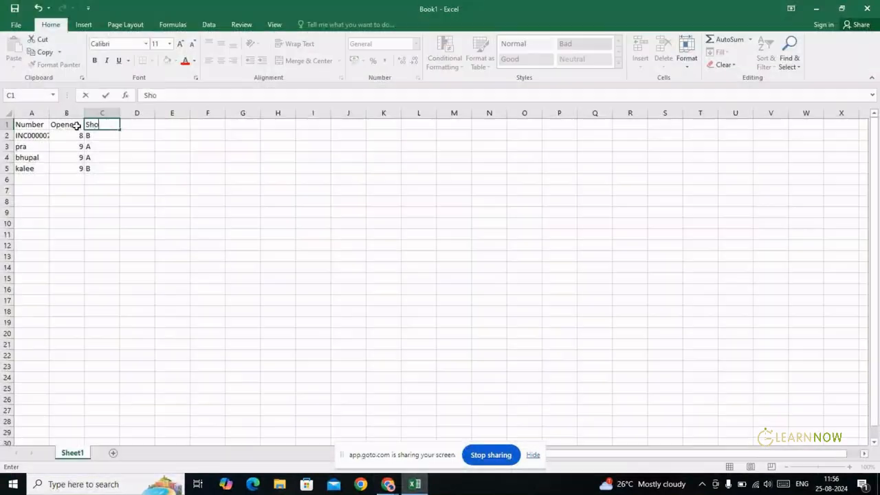
text(rtDescription)
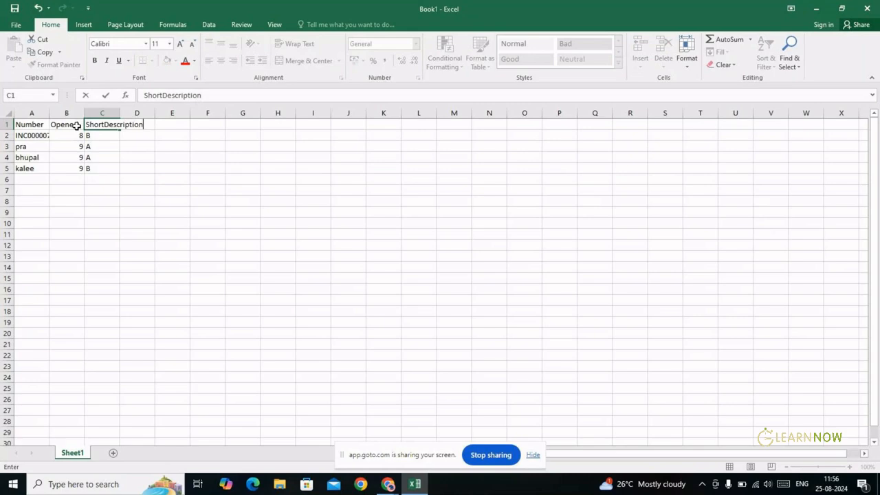
key(Tab)
key(alt+Tab)
key(alt+Tab)
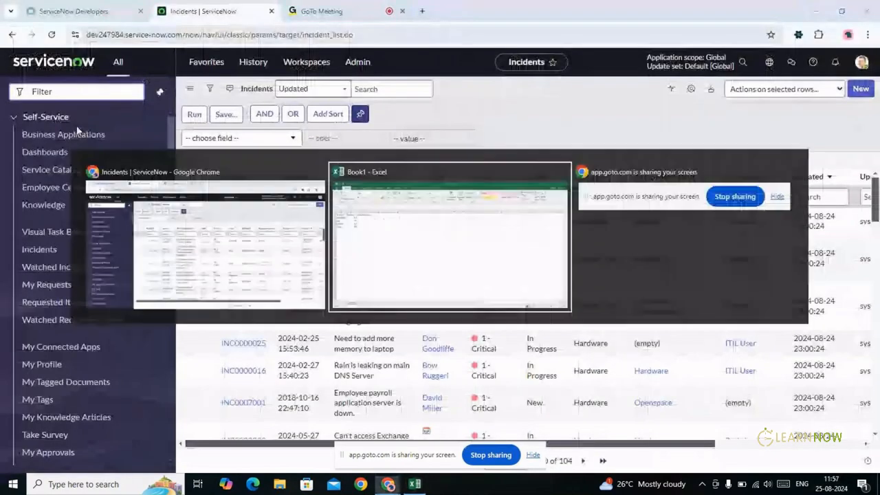
text(caller)
key(Tab)
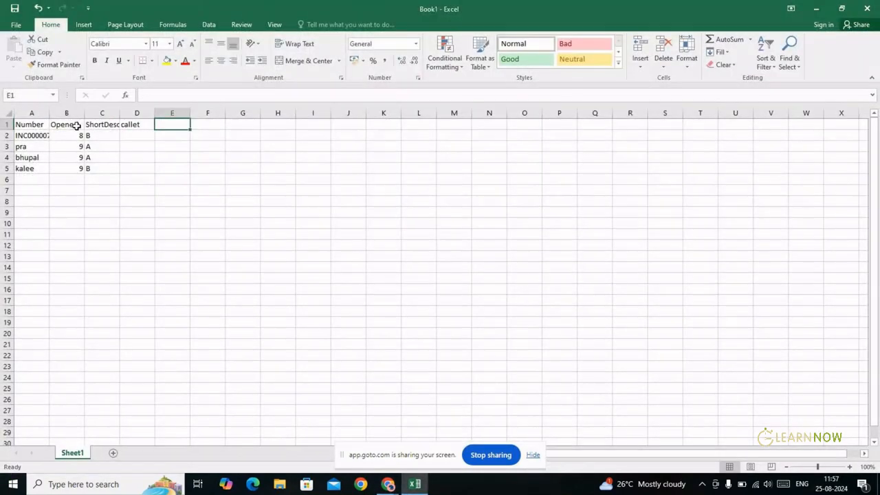
key(alt+Tab)
key(Escape)
text(Pr)
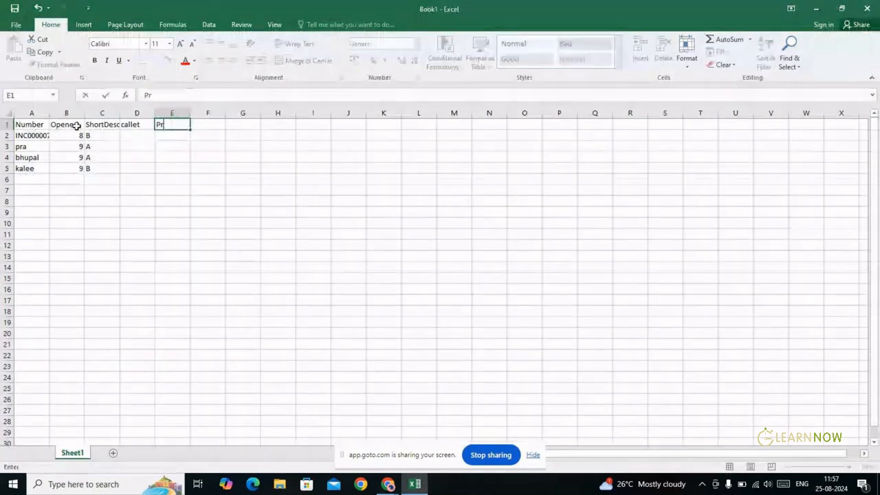
text(iority)
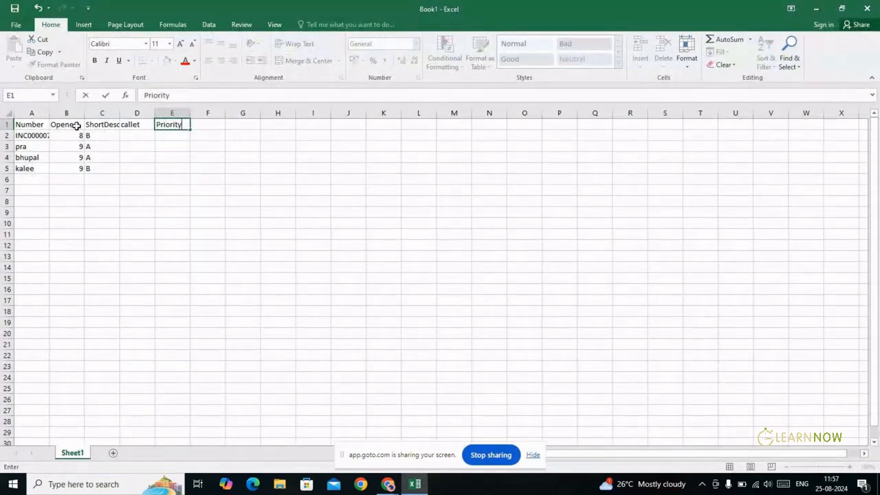
key(Return)
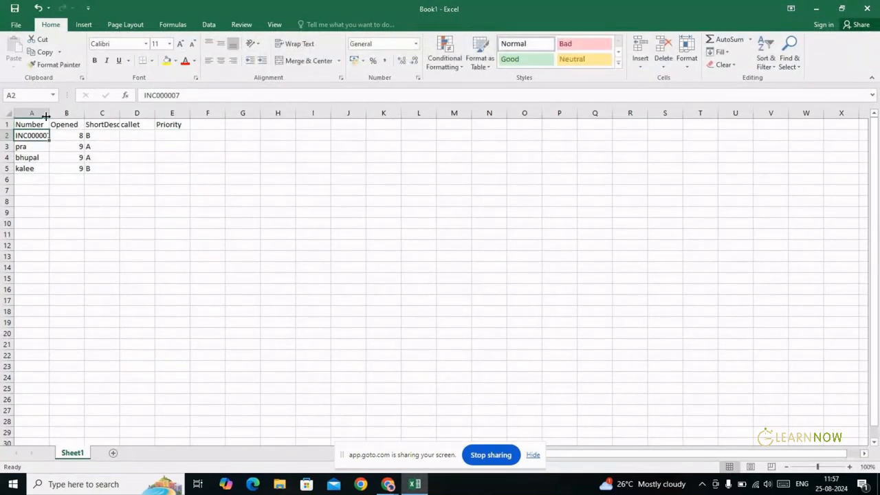
double_click(49, 113)
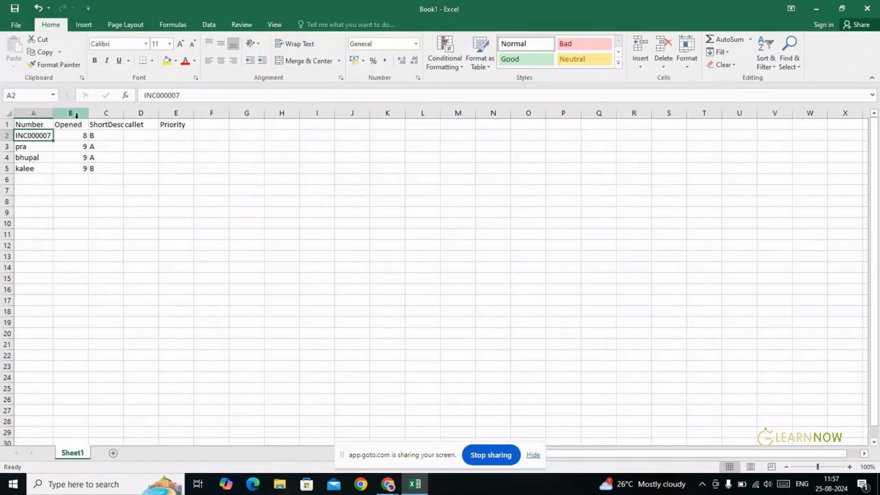
double_click(78, 135)
key(BackSpace)
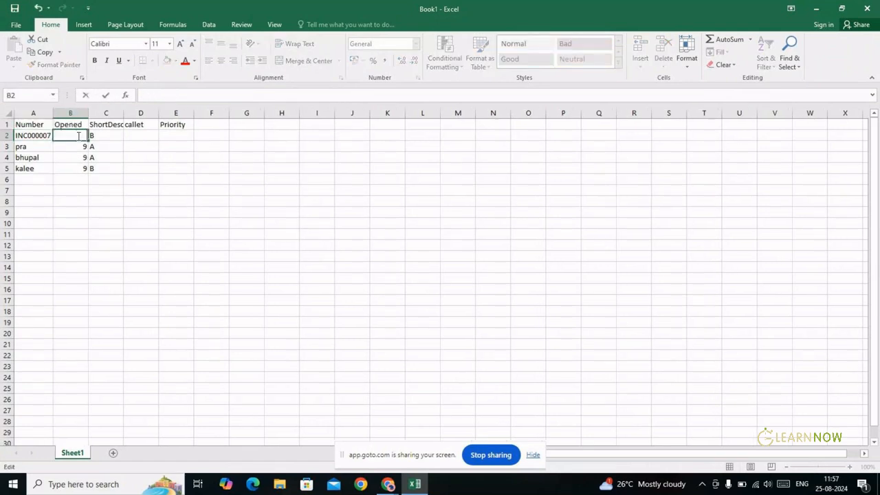
key(alt+Tab)
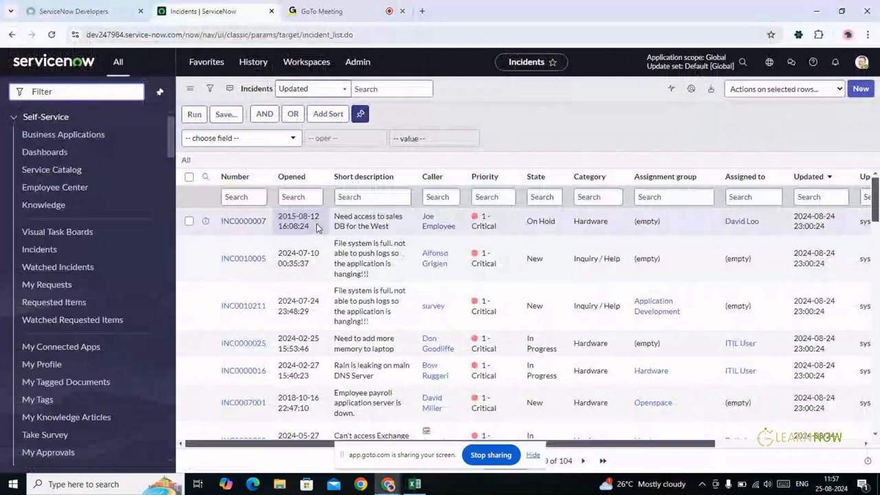
key(alt+Tab)
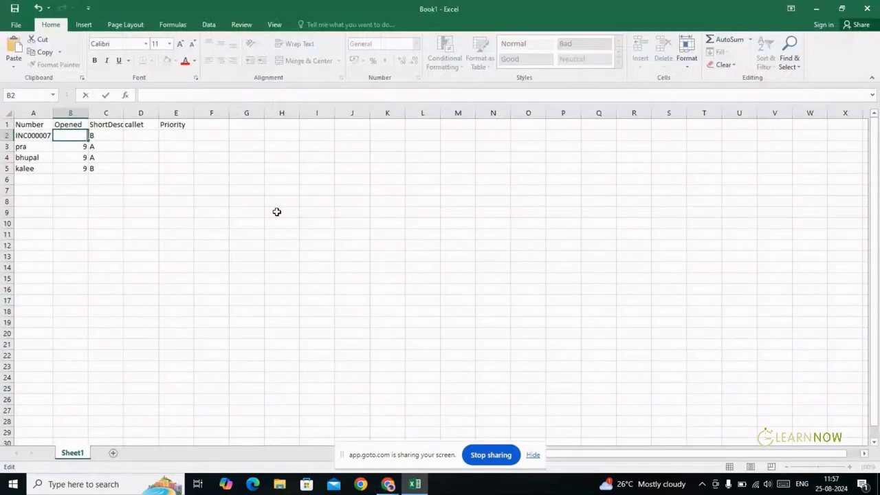
key(ctrl+v)
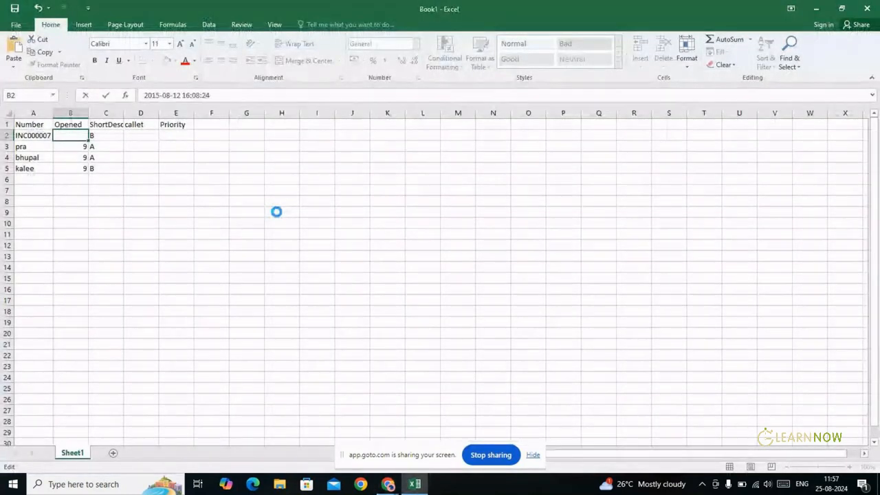
key(Tab)
Paste 'Need access to sales DB for the West' into C2 and copy the incident's caller
key(alt+Tab)
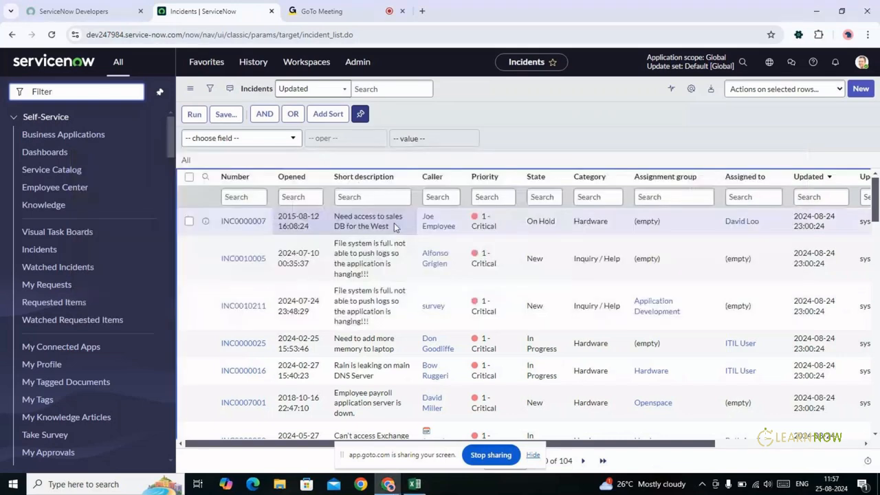
drag(394, 223, 332, 218)
key(ctrl+c)
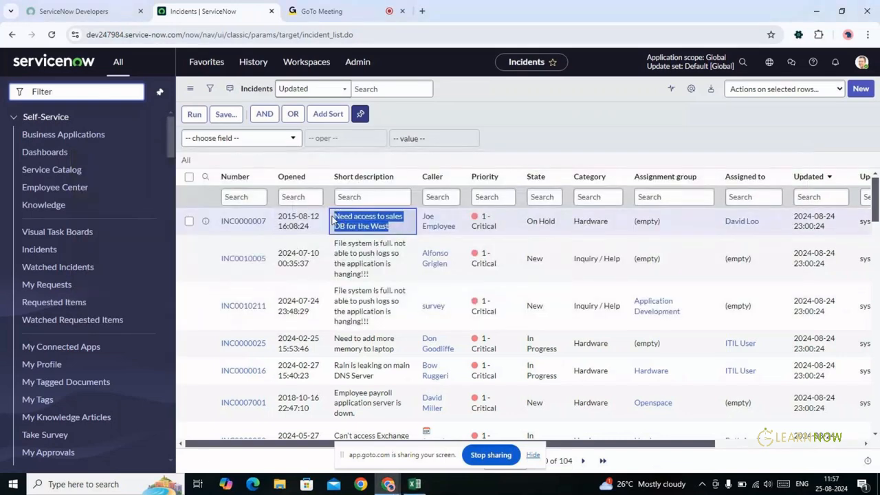
key(alt+Tab)
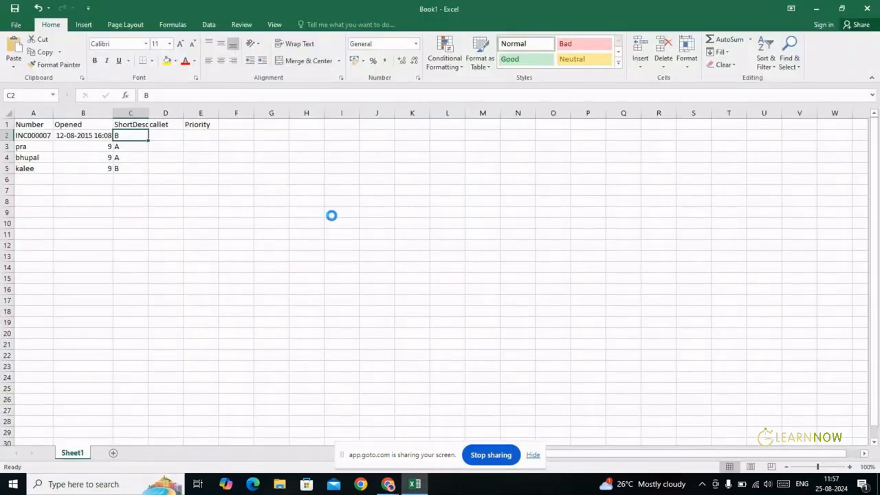
key(ctrl+v)
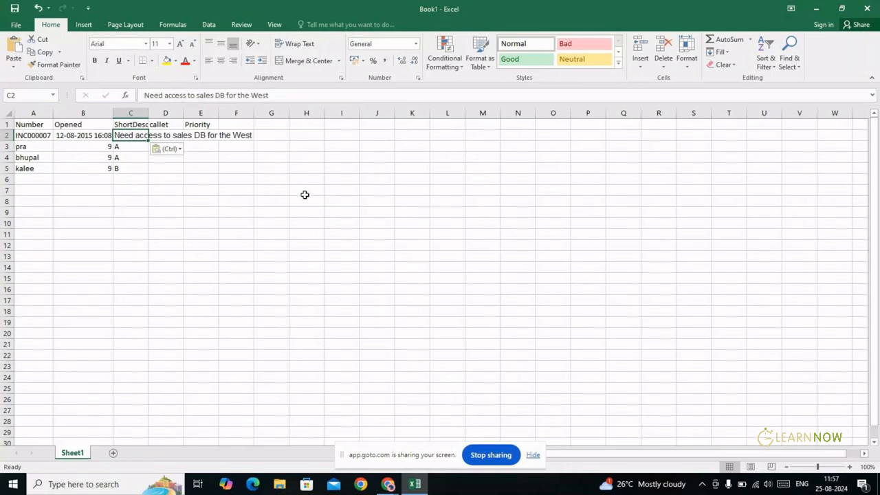
key(Right)
key(alt+Tab)
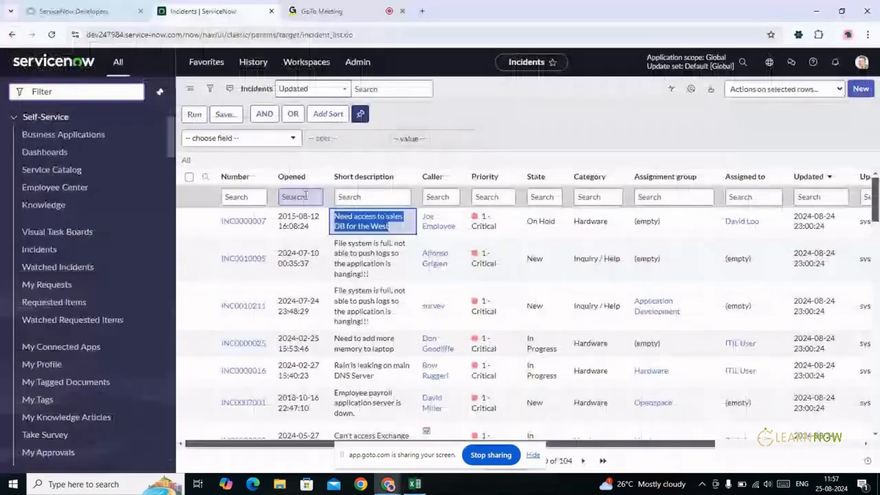
drag(457, 231, 424, 217)
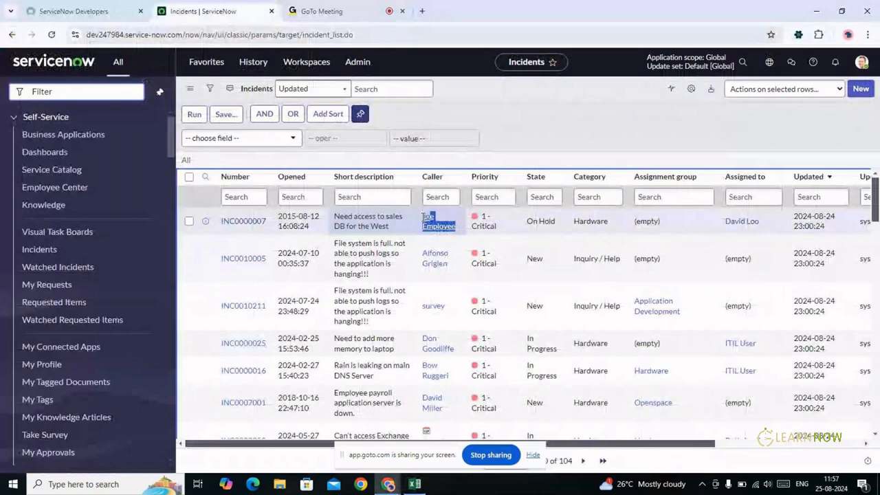
Paste the caller into row 2, landing as a user link in E2, and widen column D
key(alt+Tab)
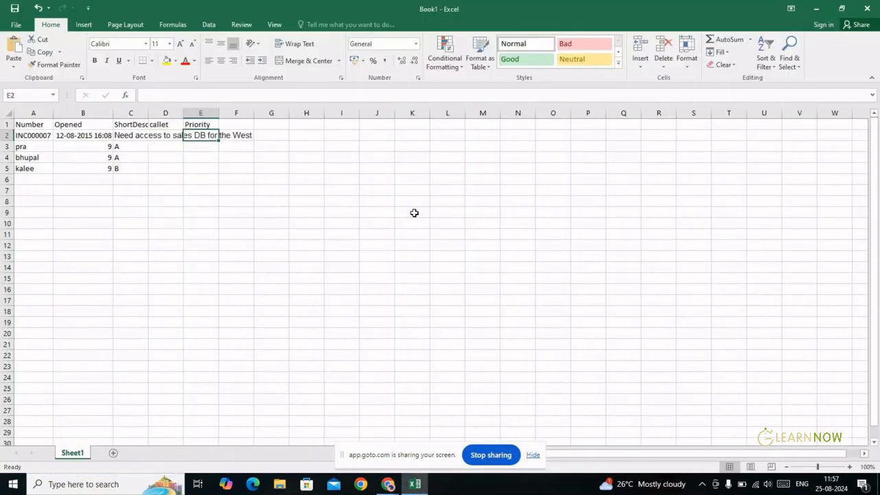
key(Left)
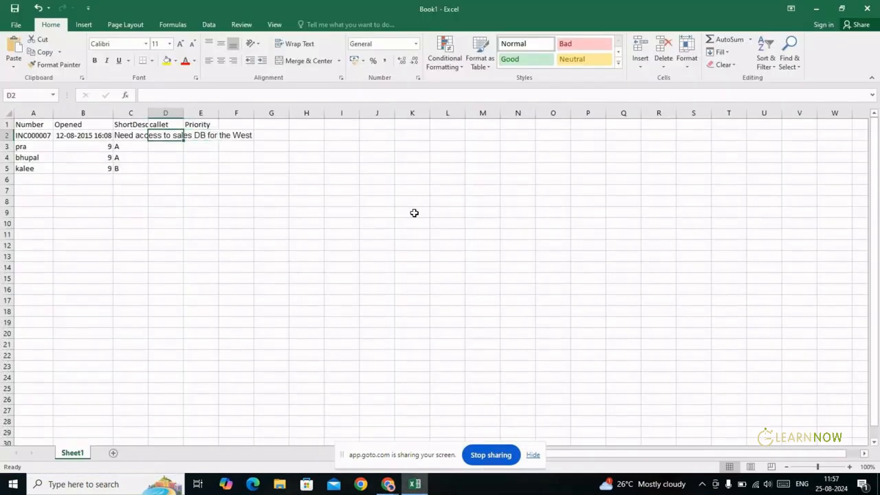
text(DB for the West	Joe Employee)
key(Tab)
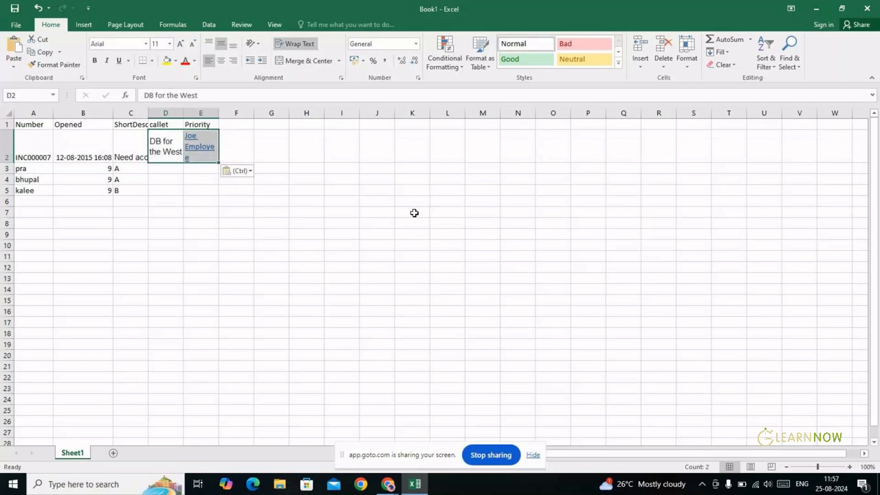
key(Tab)
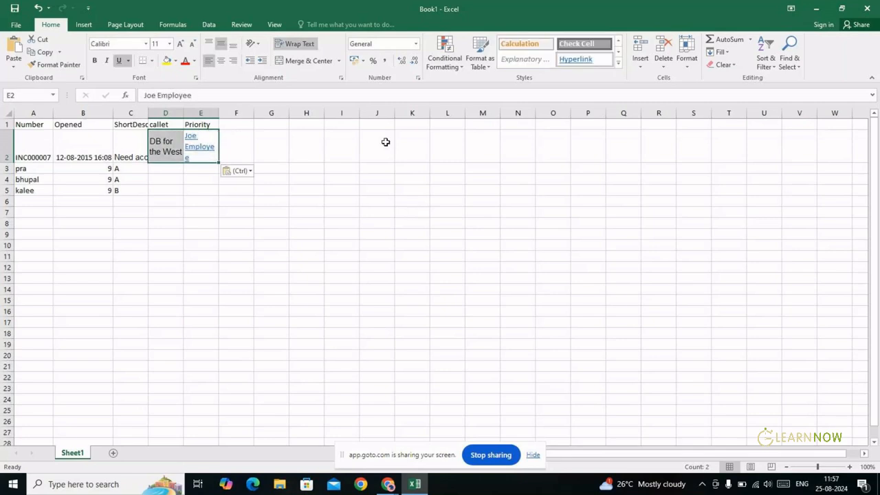
double_click(183, 113)
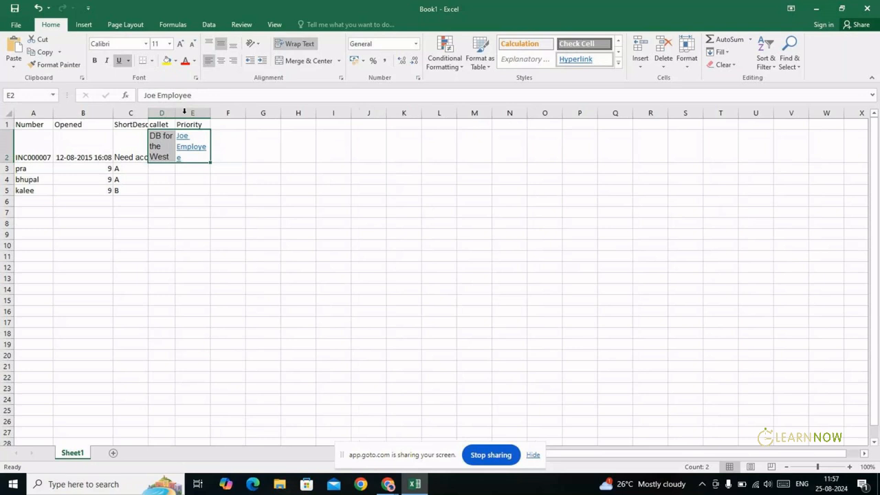
drag(175, 117, 282, 119)
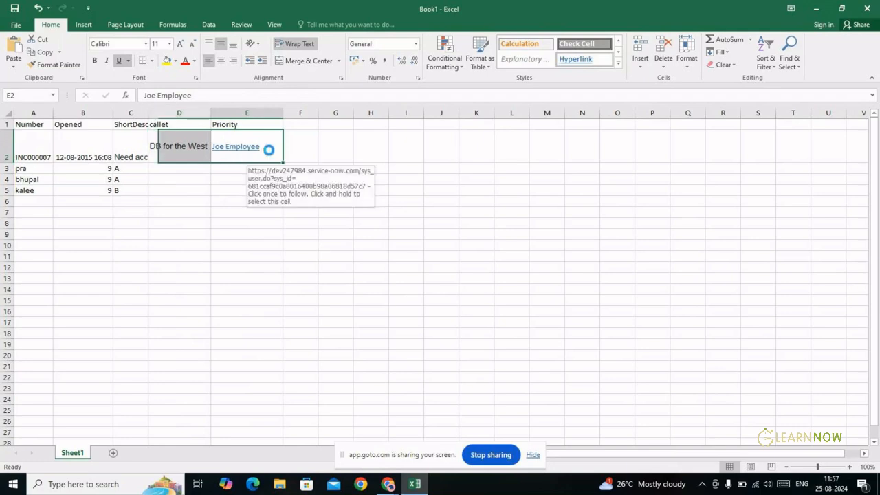
key(F2)
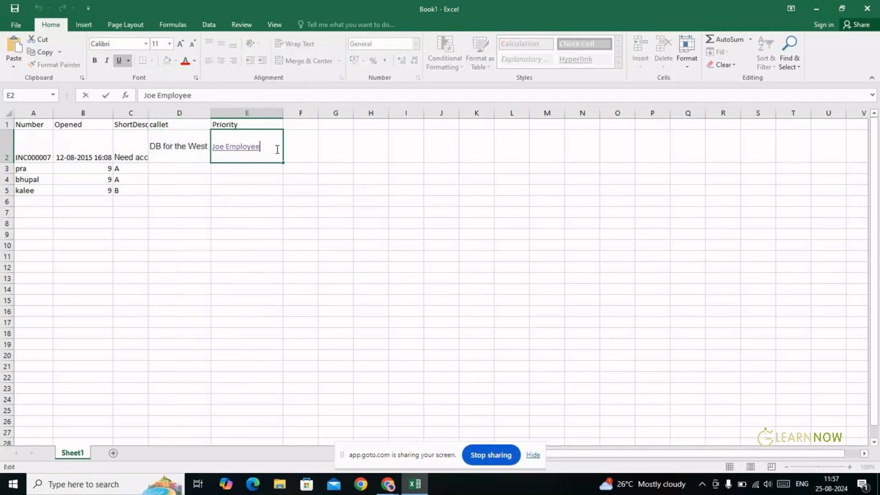
key(shift+Home)
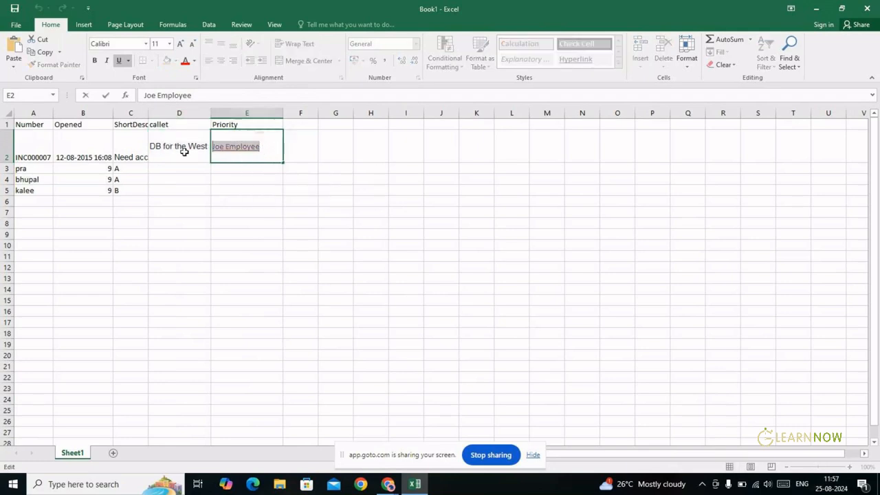
click(148, 113)
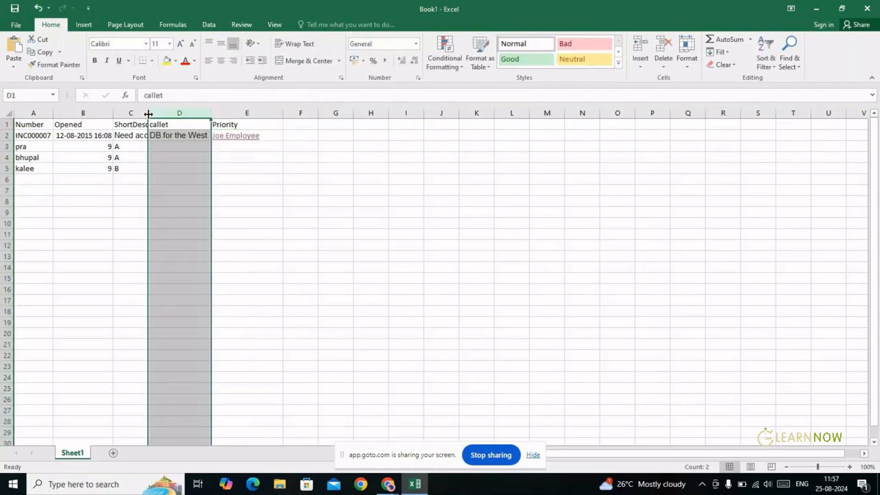
Widen column C to fit the description and correct the D1 header from 'callet' to 'caller'
double_click(148, 114)
click(289, 157)
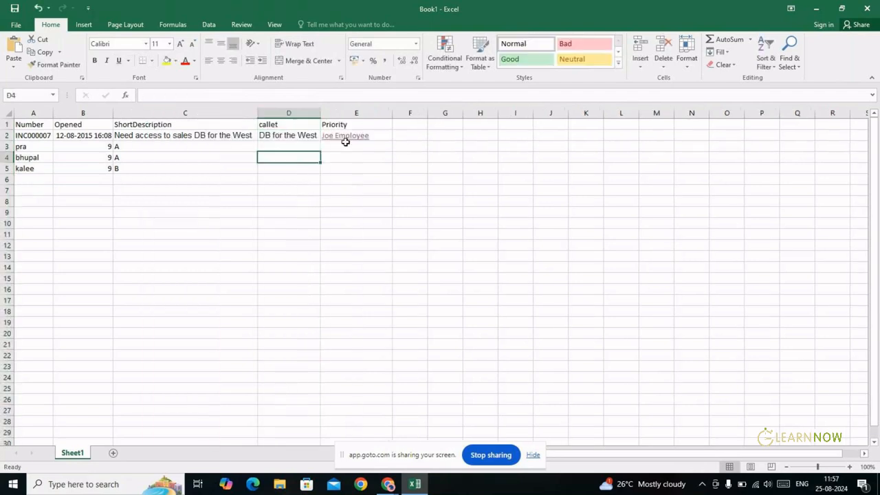
click(289, 126)
double_click(289, 126)
key(BackSpace)
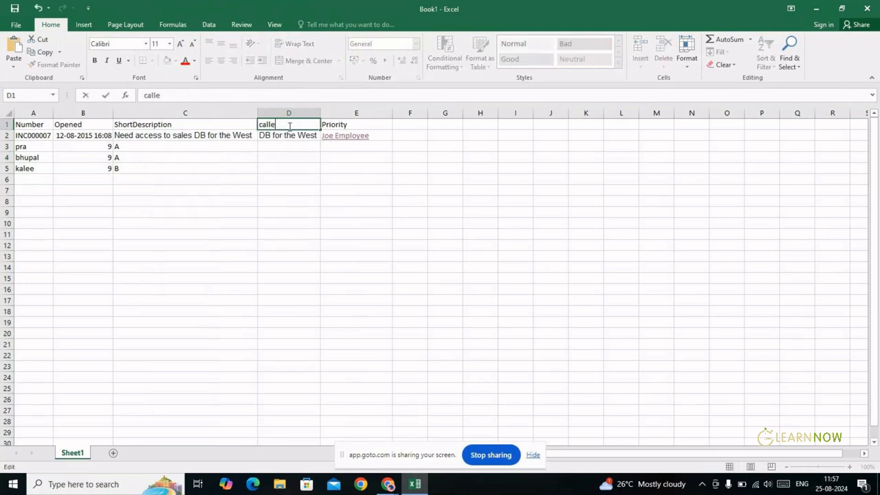
text(r)
Replace D2 with the caller's name and enter priority 1 in E2
double_click(297, 137)
double_click(298, 136)
click(318, 136)
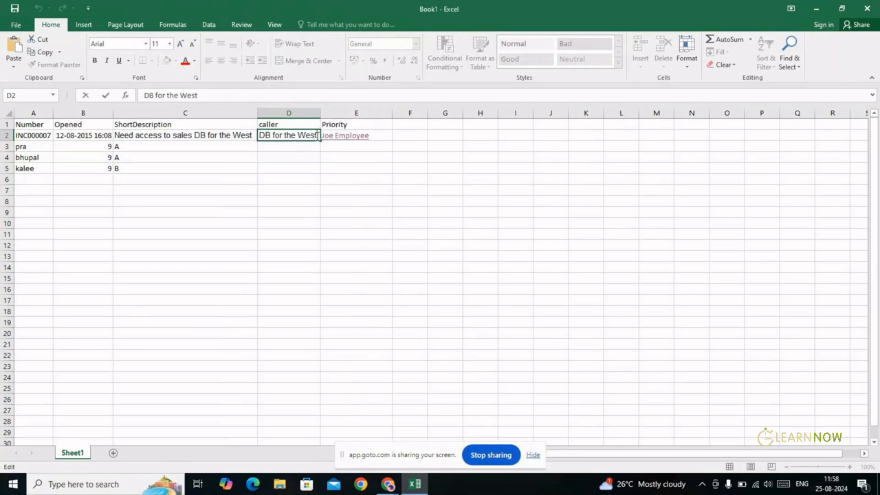
key(BackSpace)
key(BackSpace)
key(BackSpace)
key(BackSpace)
key(BackSpace)
key(BackSpace)
key(BackSpace)
key(BackSpace)
key(BackSpace)
key(BackSpace)
key(BackSpace)
key(BackSpace)
key(BackSpace)
key(BackSpace)
key(BackSpace)
text(J)
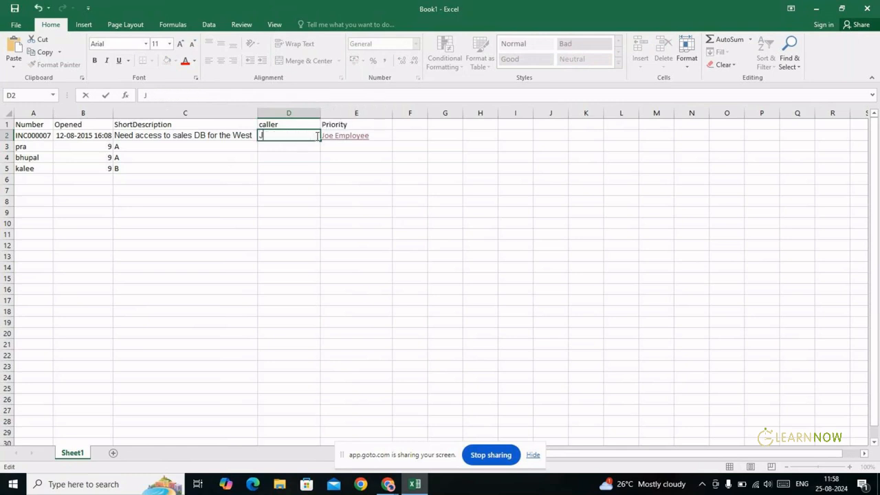
text(oe  Employe)
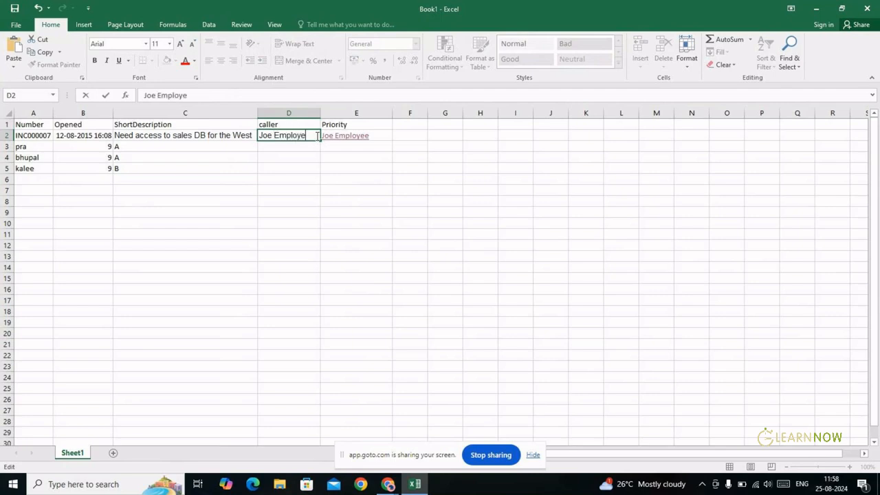
text(e)
key(Tab)
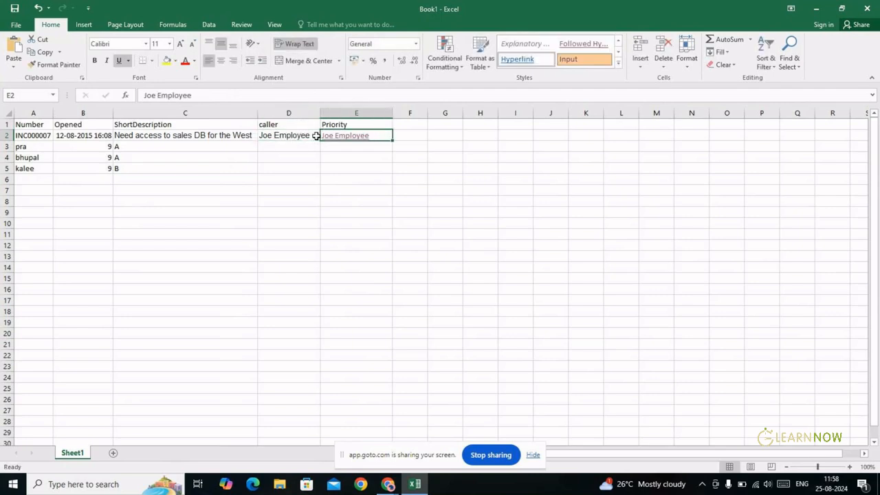
text(1)
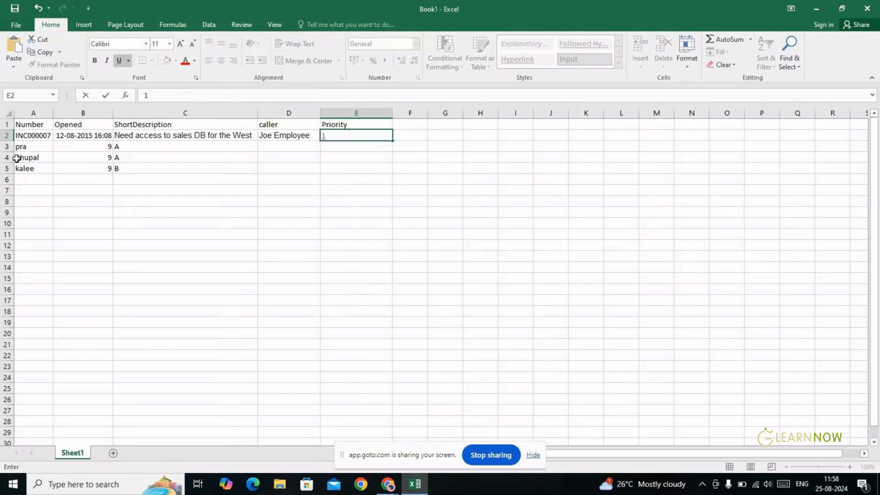
Fill the whole of row 2 with yellow
click(4, 135)
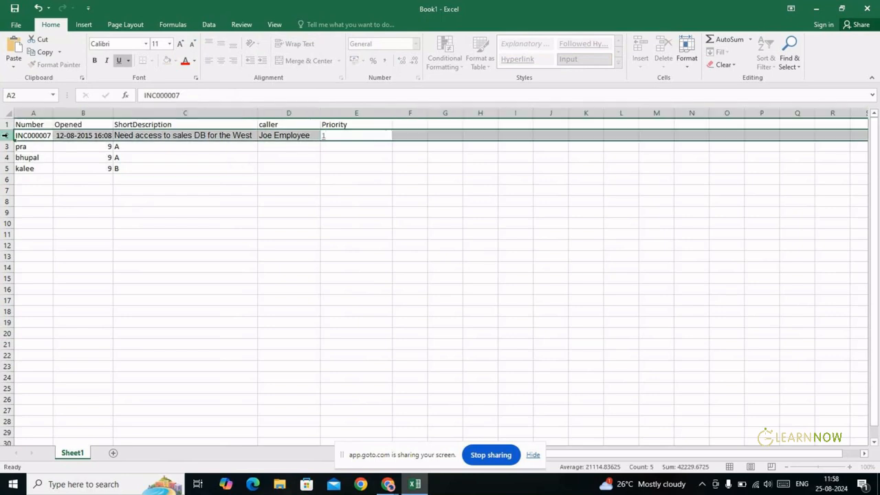
click(166, 60)
click(174, 168)
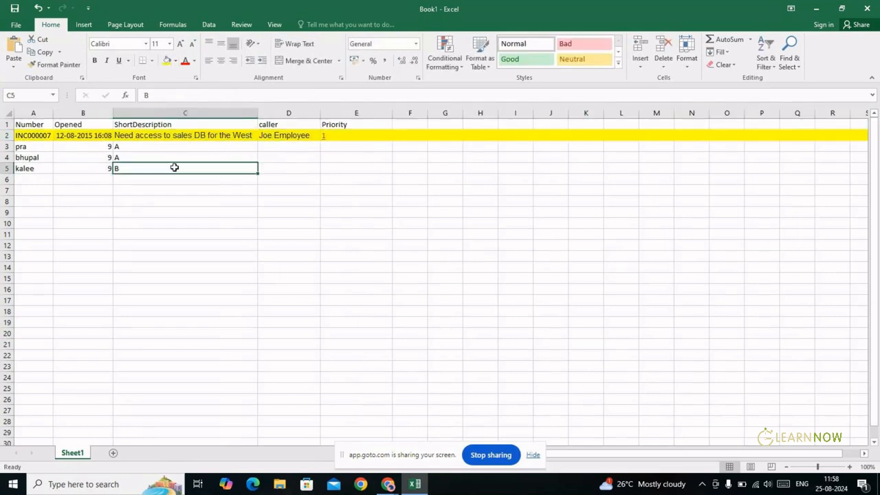
Compare ServiceNow's INC0000007 incident with the spreadsheet's row 2
key(alt+Tab)
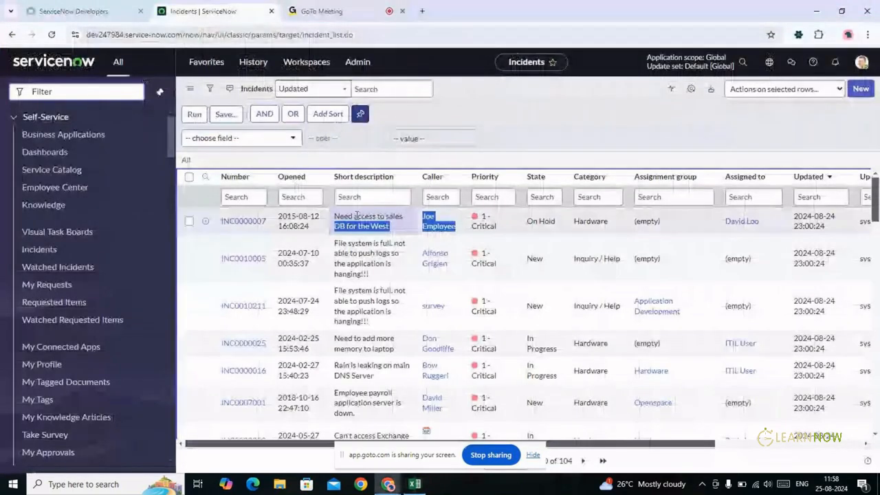
click(530, 126)
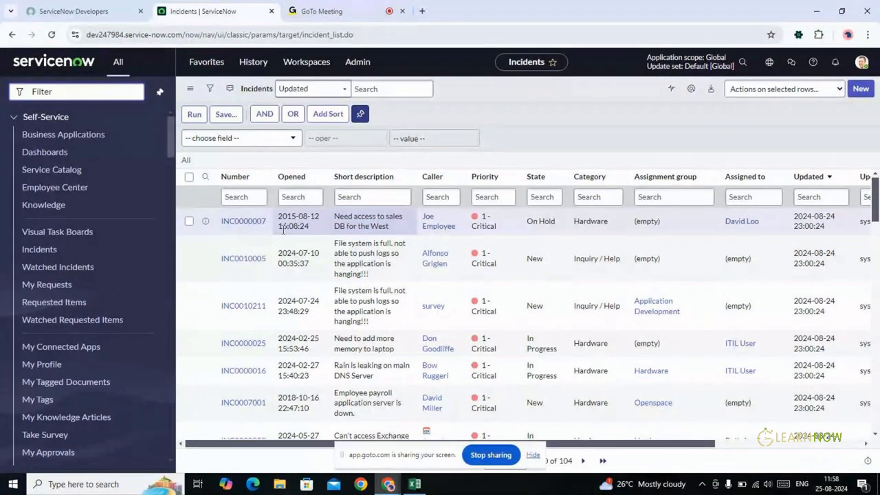
key(alt+Tab)
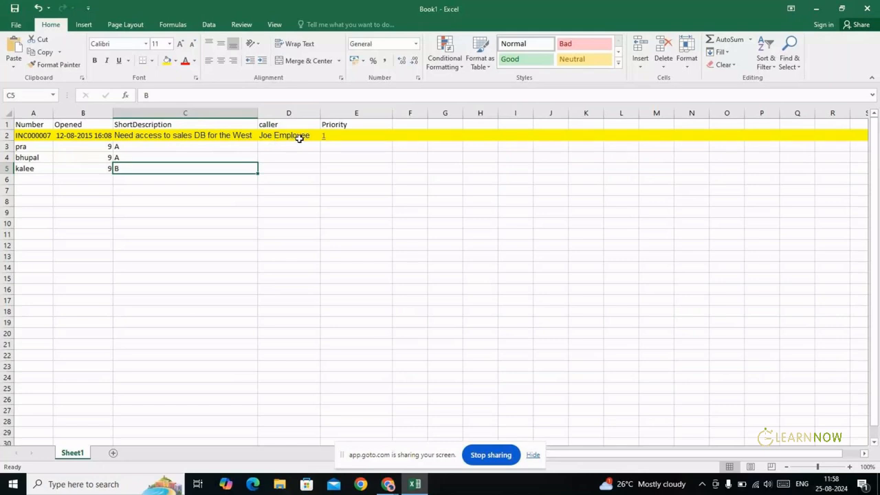
key(alt+Tab)
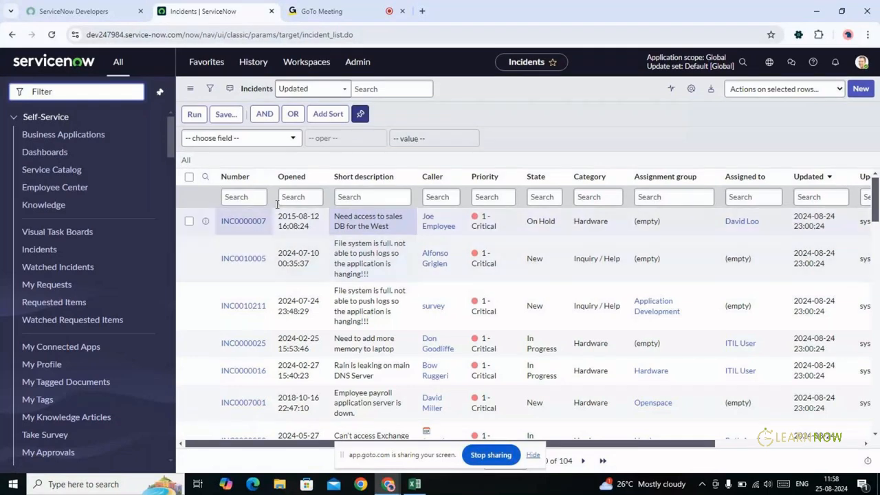
key(alt+Tab)
Check row 2's cells, select the whole row, then return to the ServiceNow Incidents list
click(25, 135)
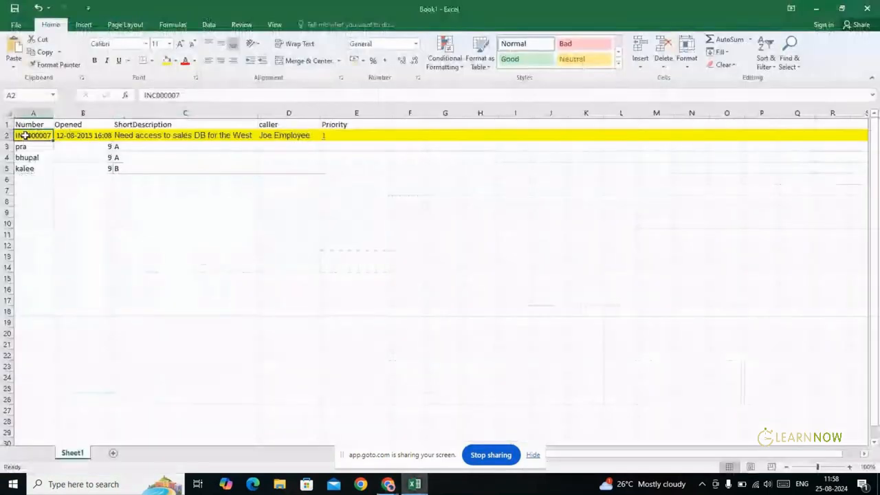
click(84, 136)
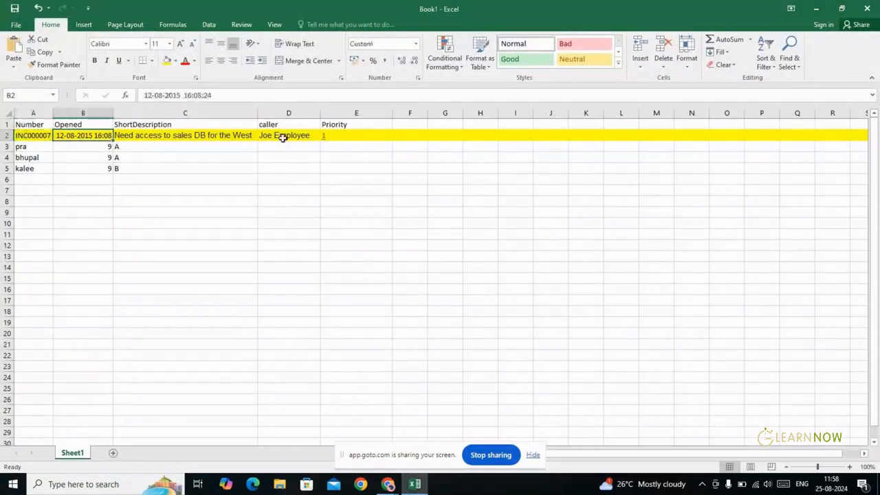
click(412, 136)
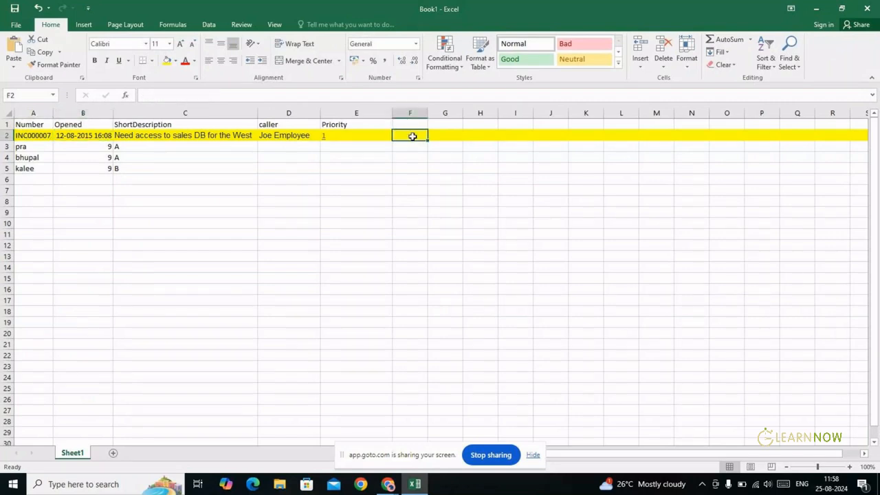
key(Right)
key(Right)
key(Right)
key(Right)
key(Right)
key(Left)
key(Left)
key(Left)
key(Left)
key(Left)
key(Left)
key(Left)
key(Left)
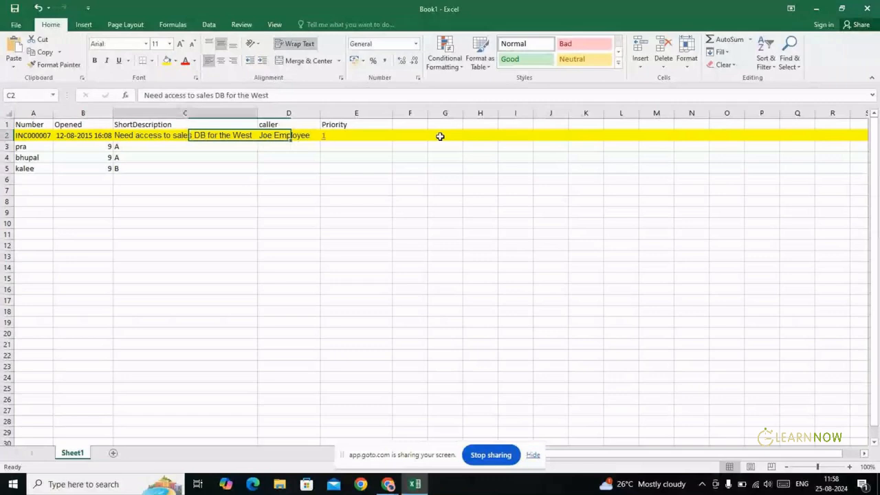
key(Left)
key(Left)
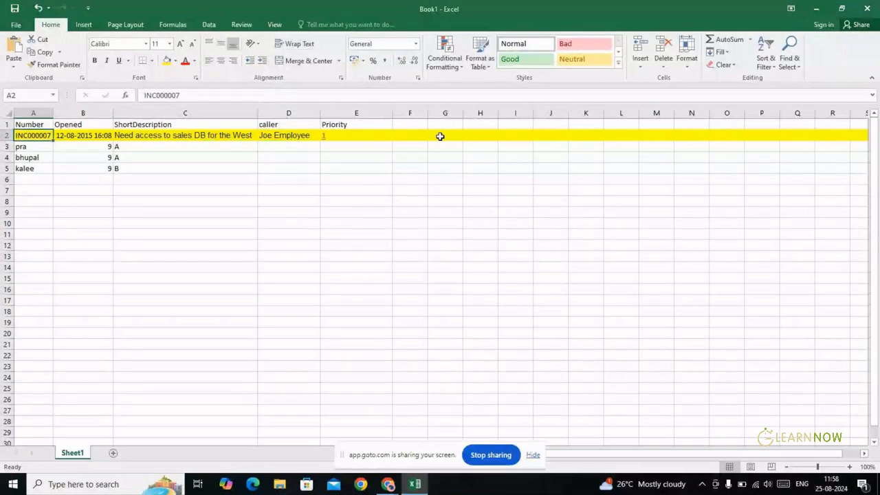
click(4, 135)
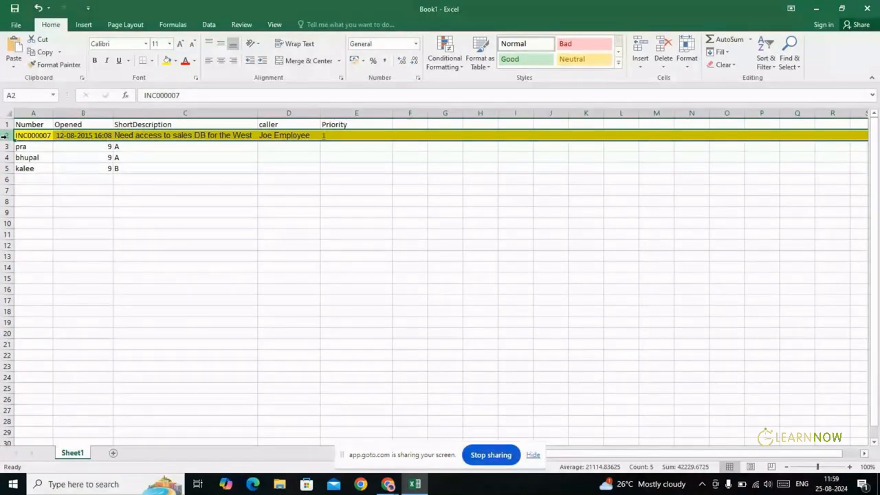
key(alt+Tab)
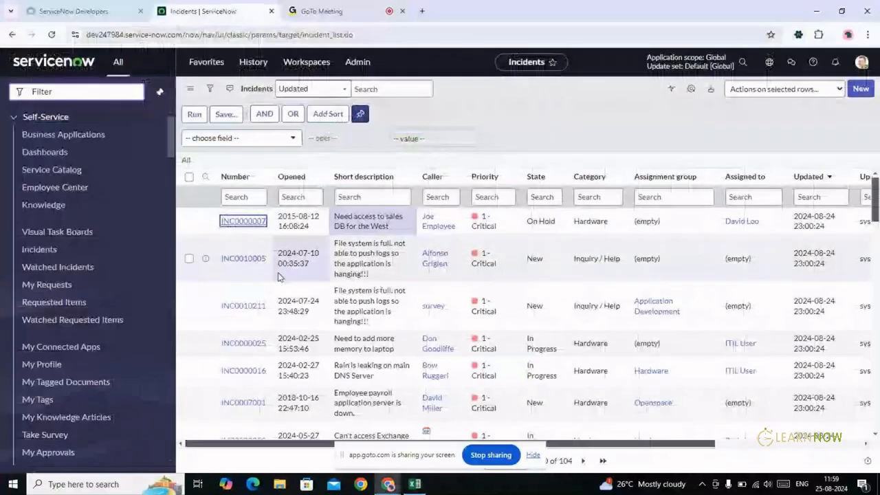
Paste the incident's 32-character sys_id into cell C12
key(alt+Tab)
text(8d6353eac0a8016400d8a125ca14fc1f)
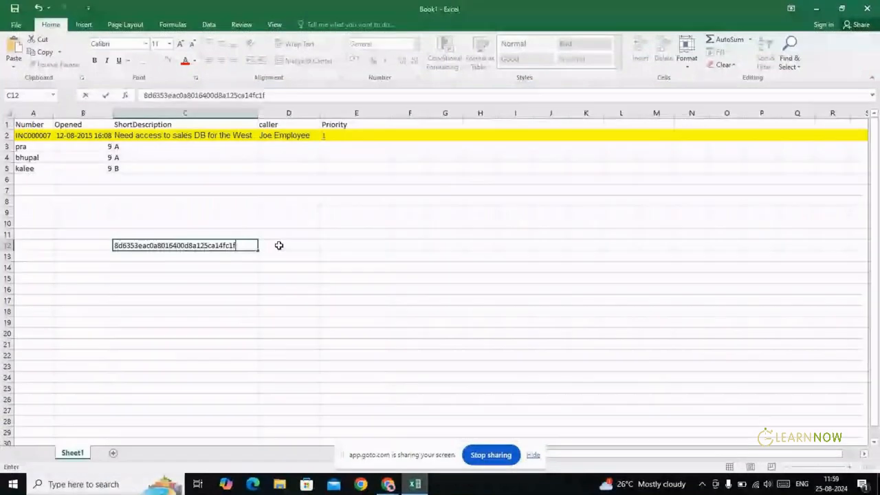
click(280, 245)
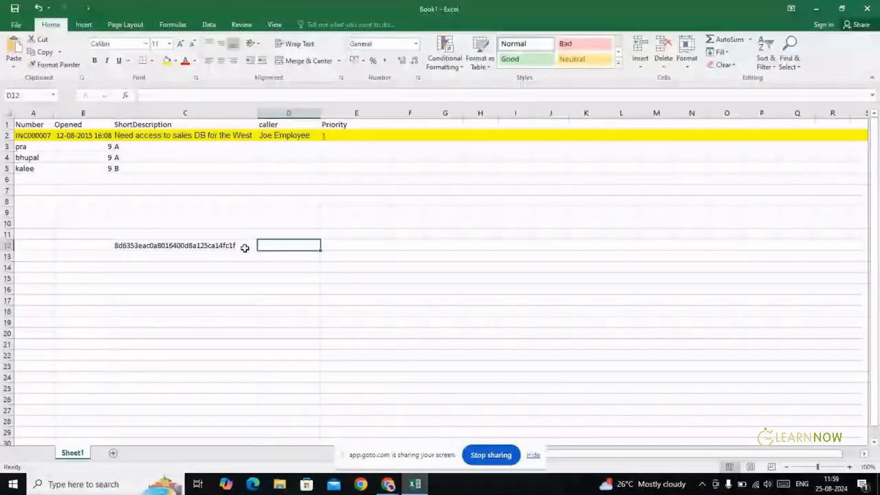
click(244, 245)
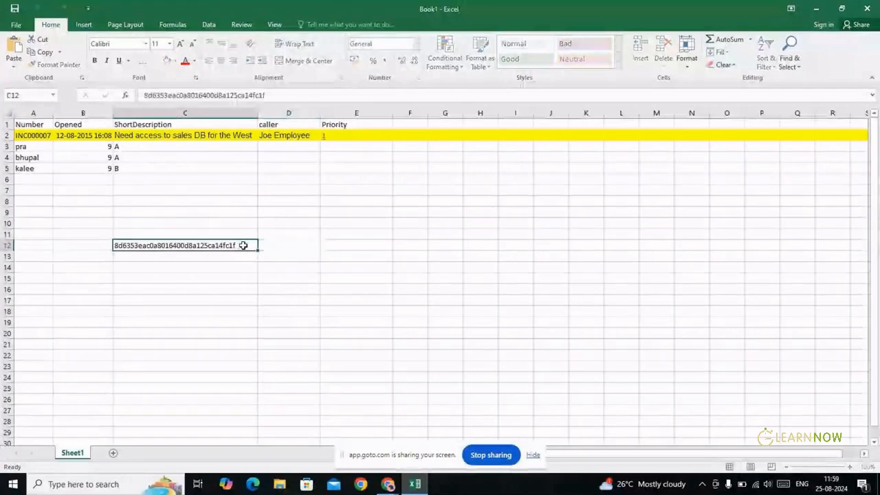
click(284, 247)
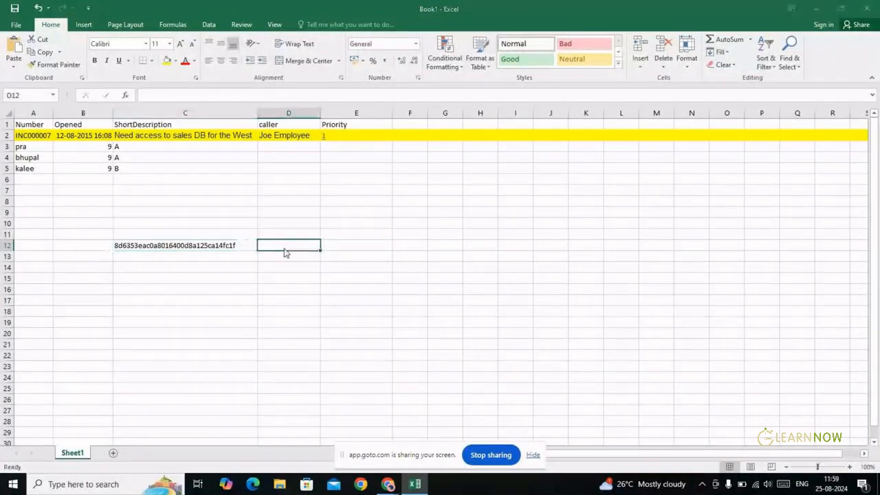
Compare the sys_id in C12 against the incident, ending on the ServiceNow Incidents list
key(alt+Tab)
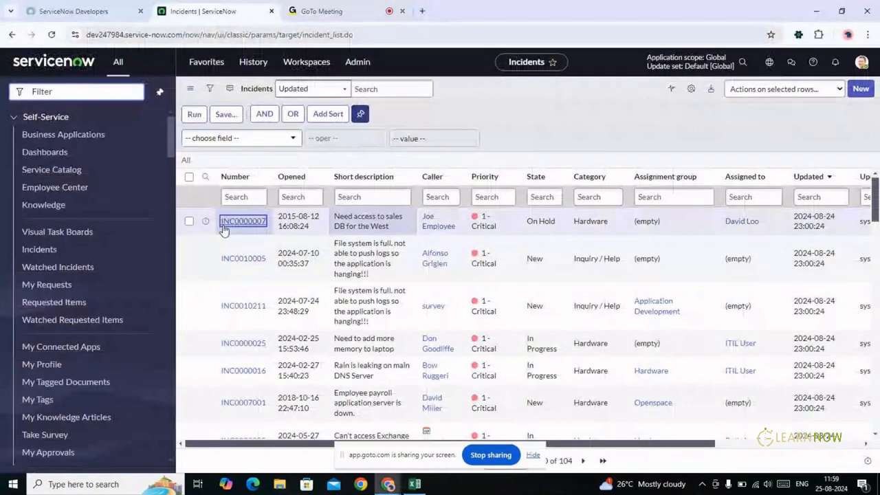
key(alt+Tab)
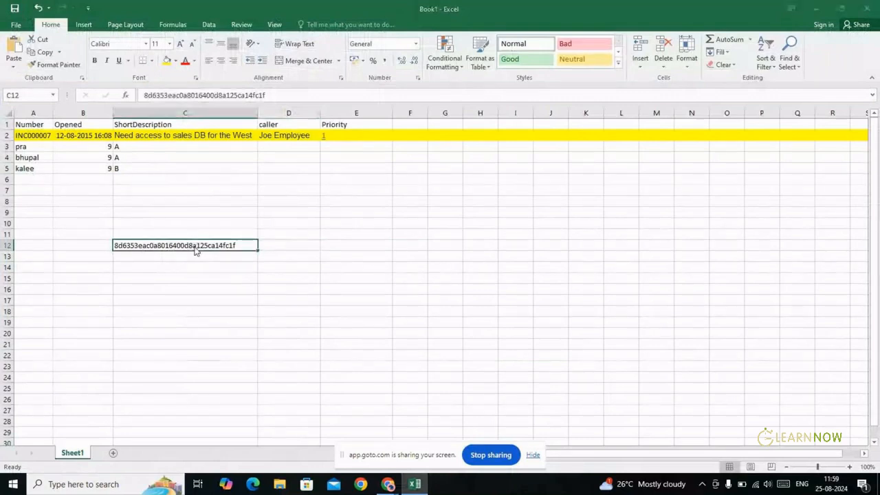
key(alt+Tab)
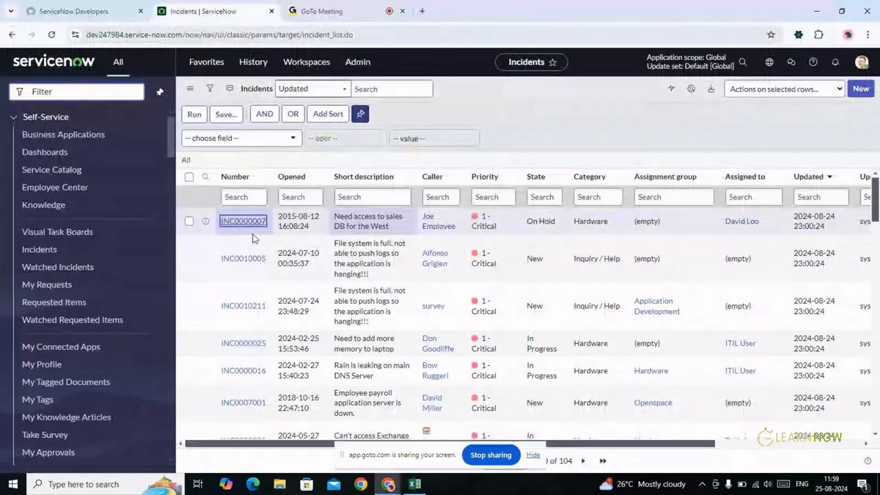
key(alt+Tab)
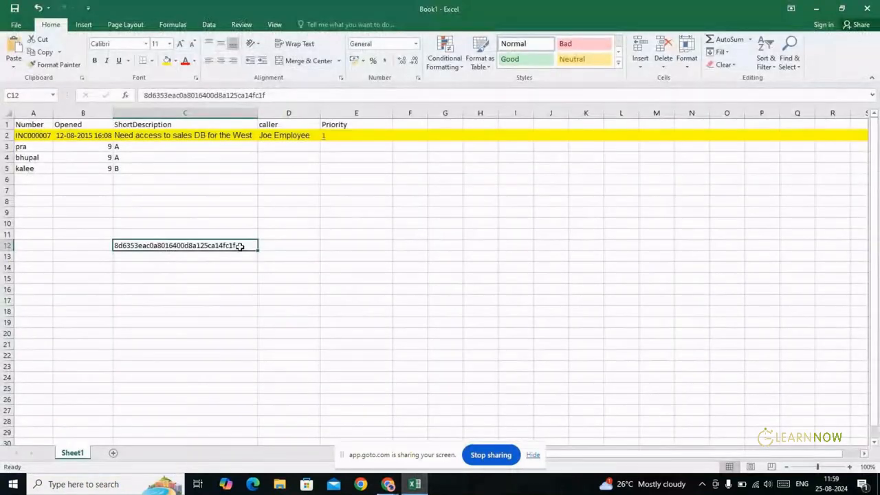
double_click(239, 244)
key(alt+Tab)
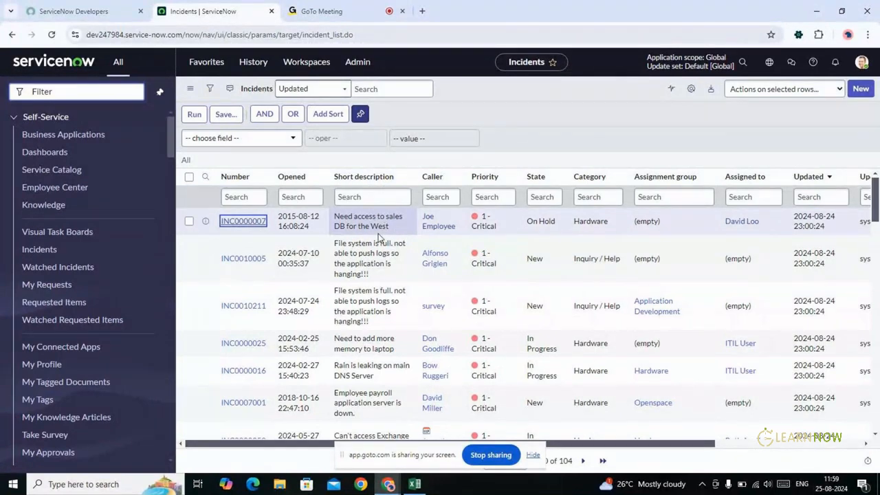
key(alt+Tab)
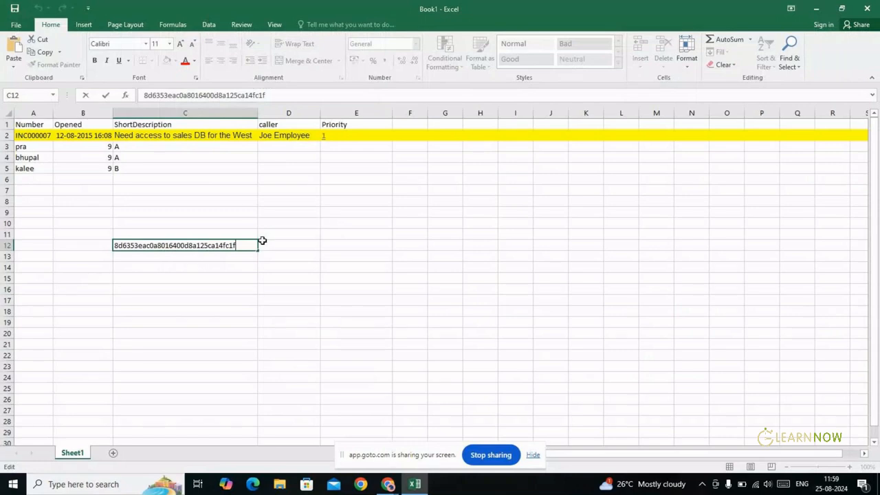
key(alt+Tab)
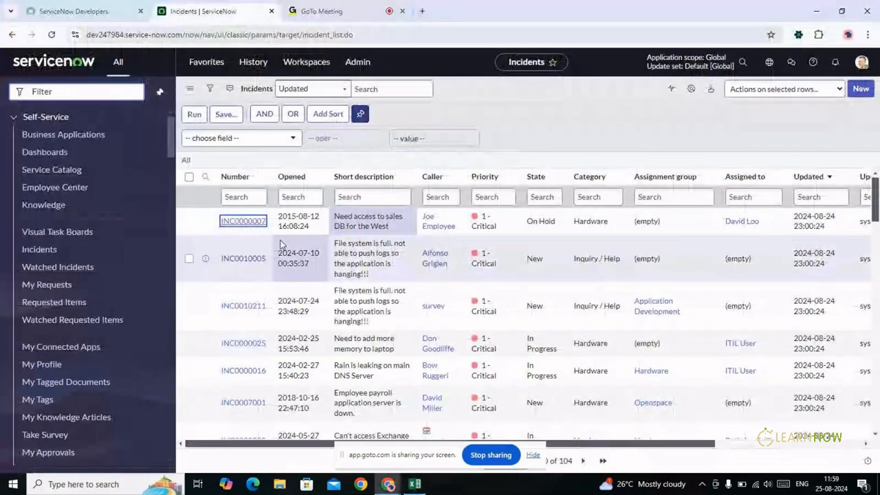
Open incident INC0000007's form and inspect the Number, Caller and Category field context menus
click(241, 223)
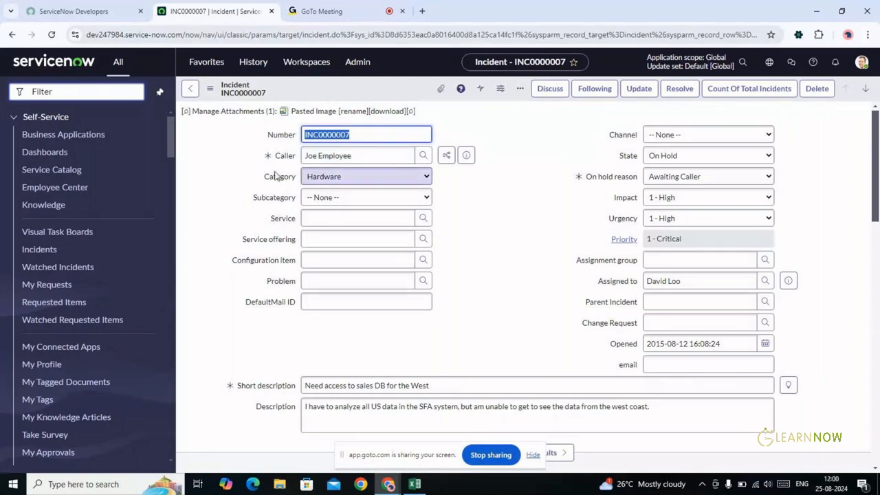
right_click(277, 138)
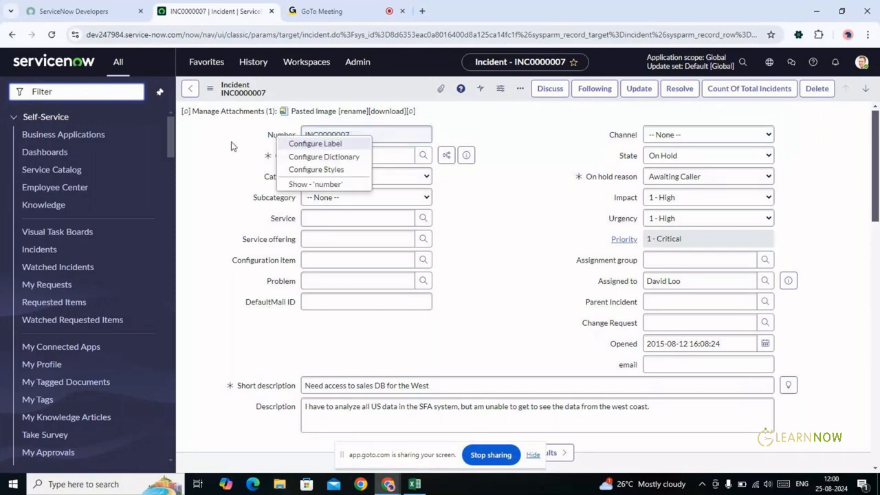
click(249, 141)
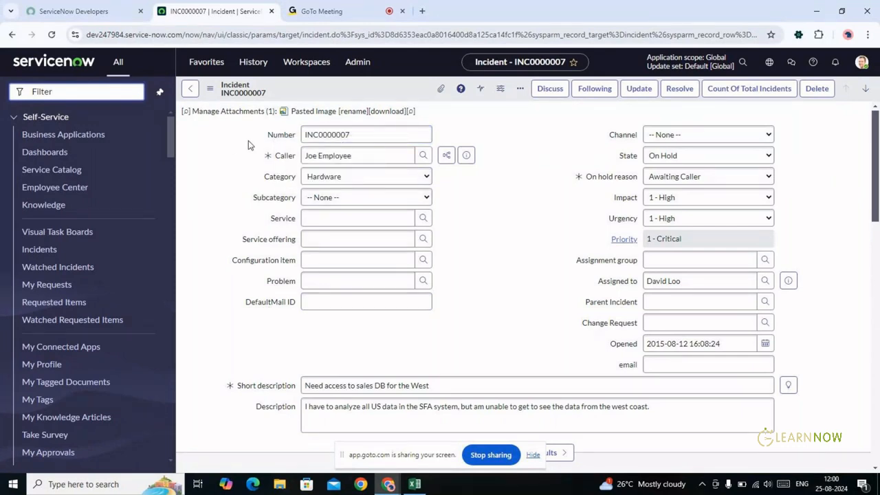
right_click(278, 136)
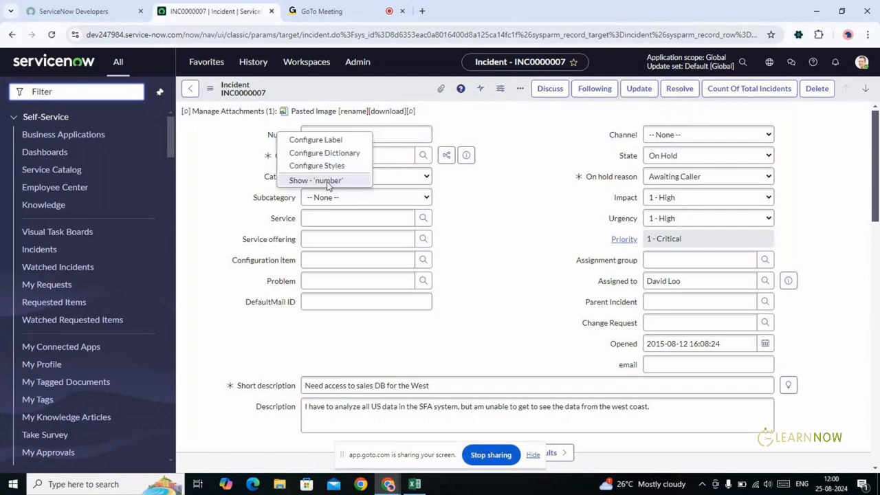
click(229, 172)
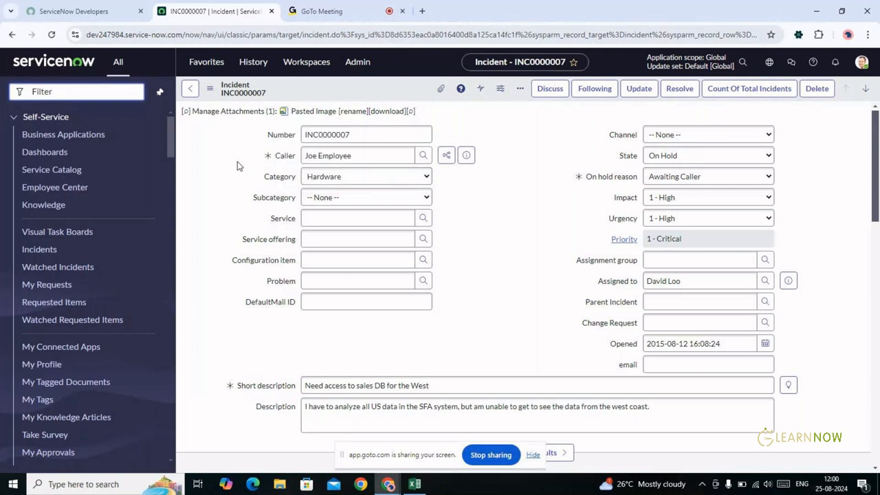
right_click(285, 157)
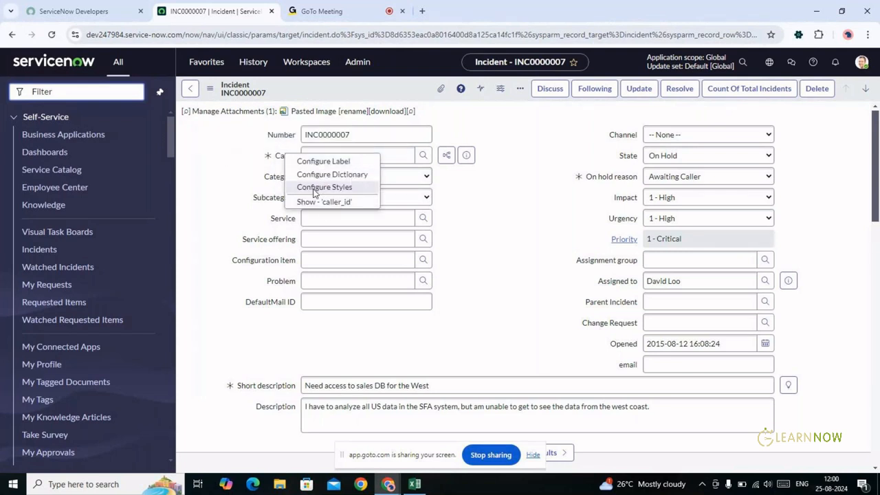
click(239, 183)
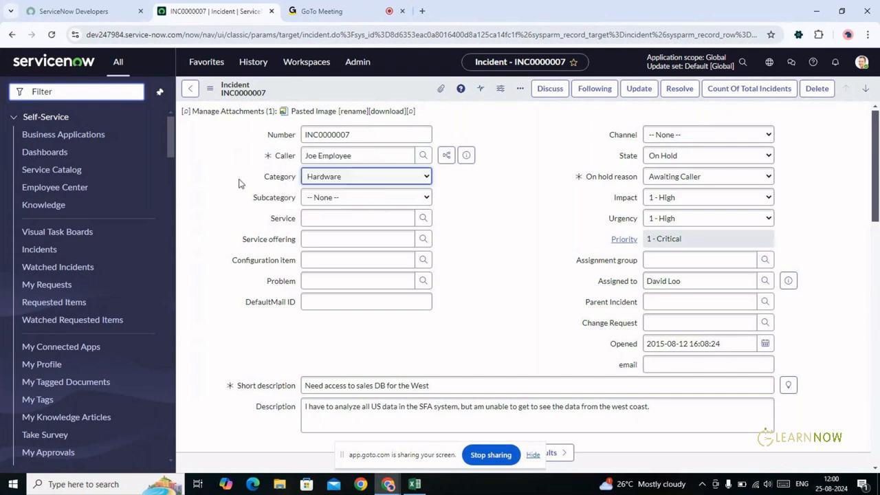
right_click(287, 177)
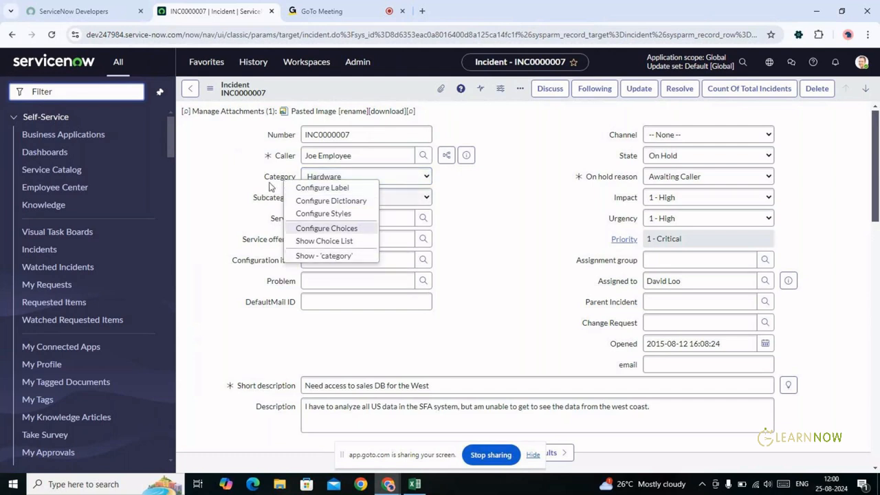
click(265, 202)
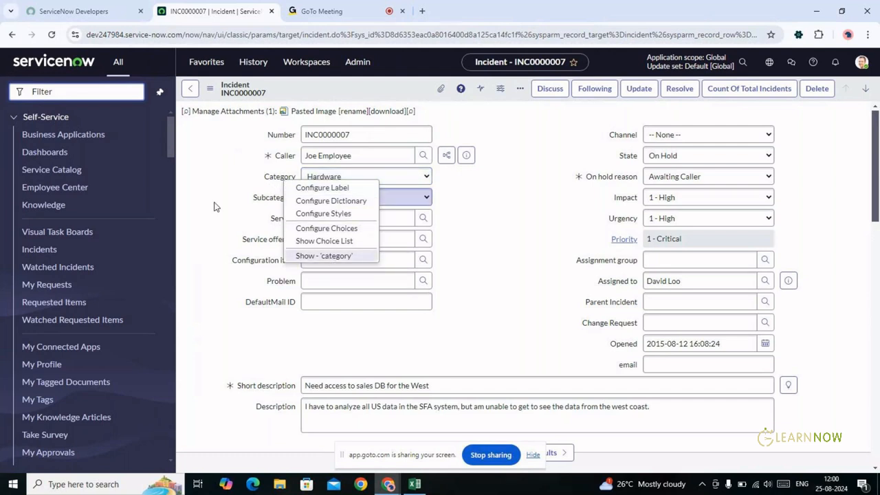
Bring up the Subcategory field's menu, then leave the Configuration item field's menu open
right_click(266, 200)
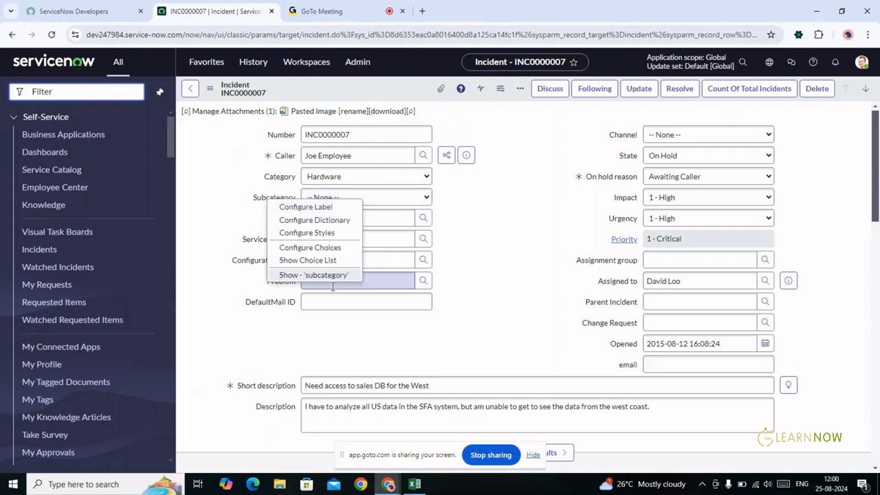
click(267, 272)
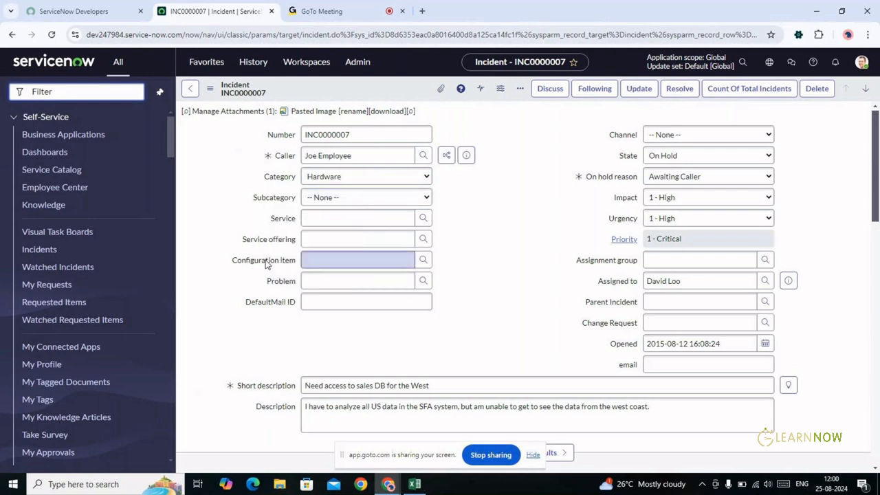
right_click(266, 265)
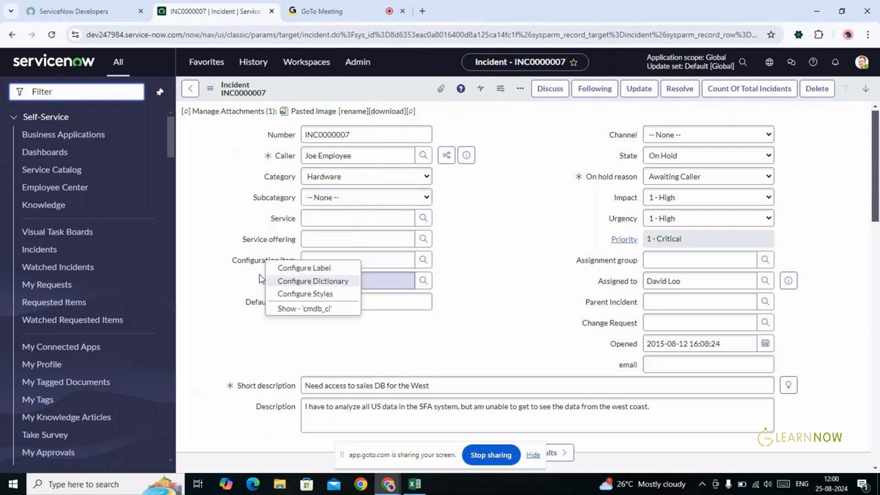
click(254, 266)
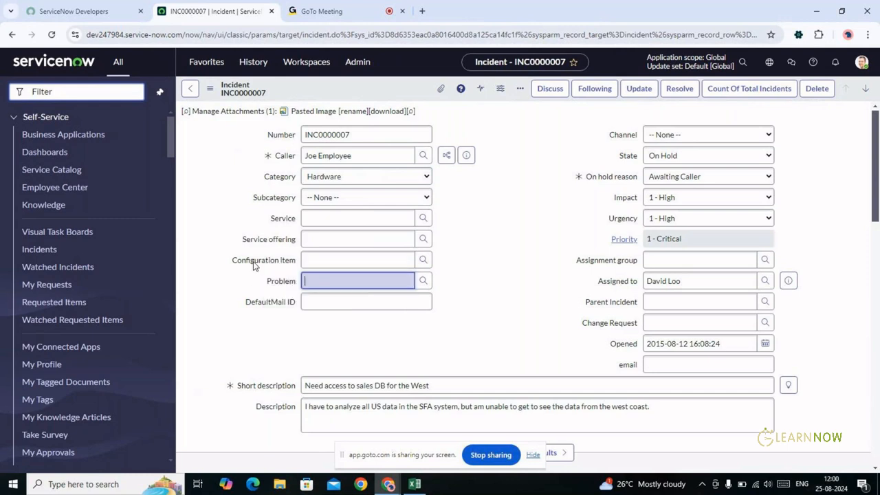
right_click(253, 266)
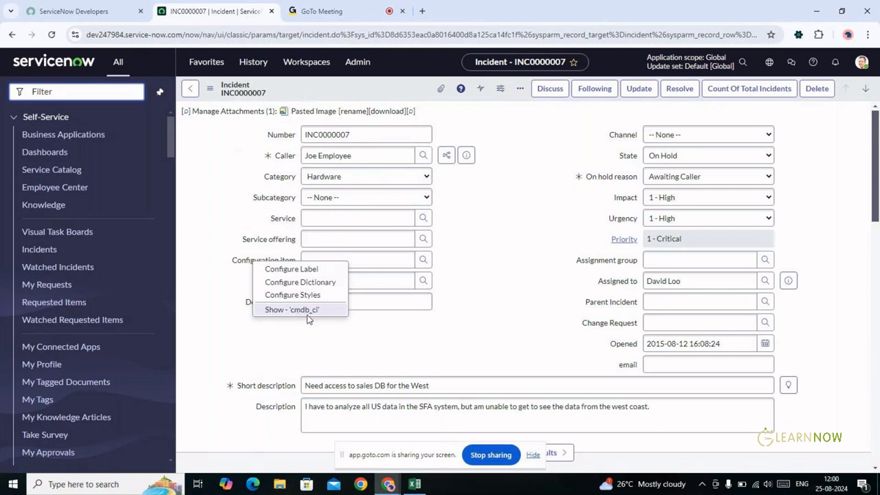
click(301, 328)
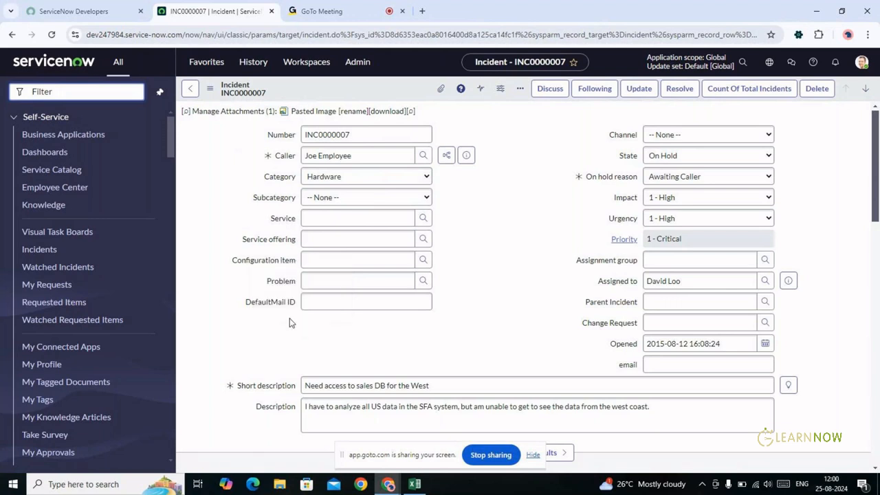
right_click(268, 268)
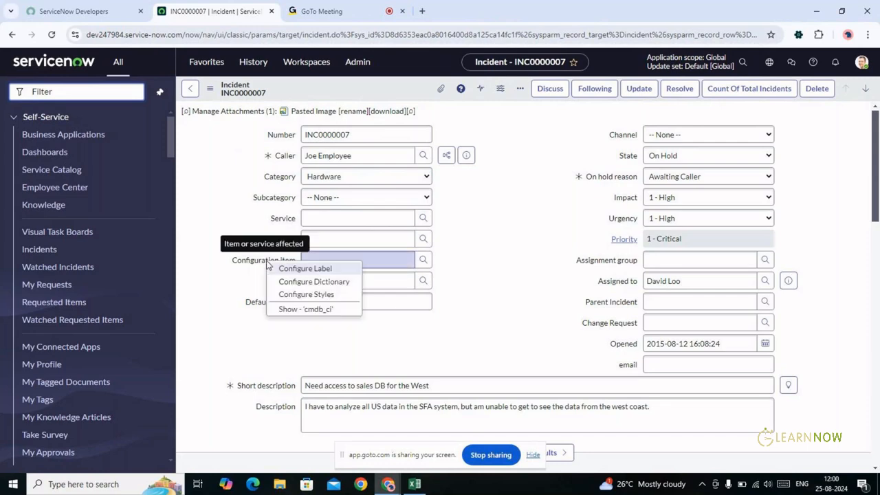
View the Configuration item's dictionary info (reference to cmdb_ci), then close the popup
click(311, 310)
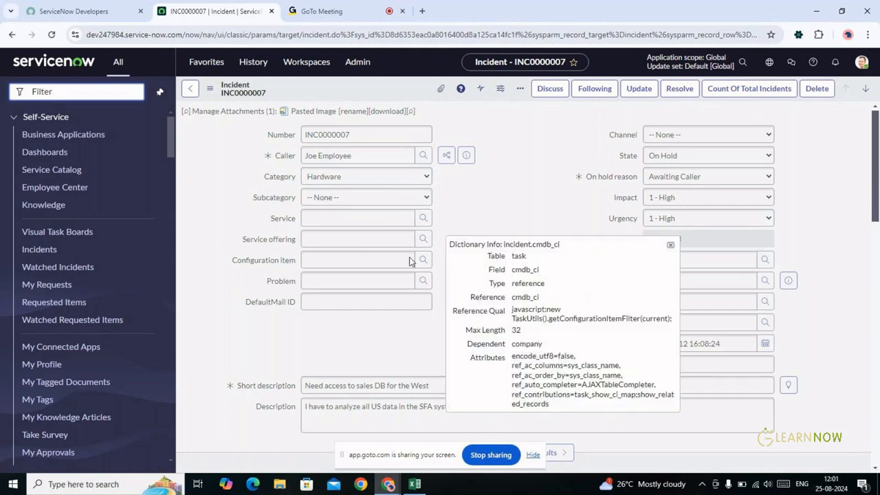
click(670, 245)
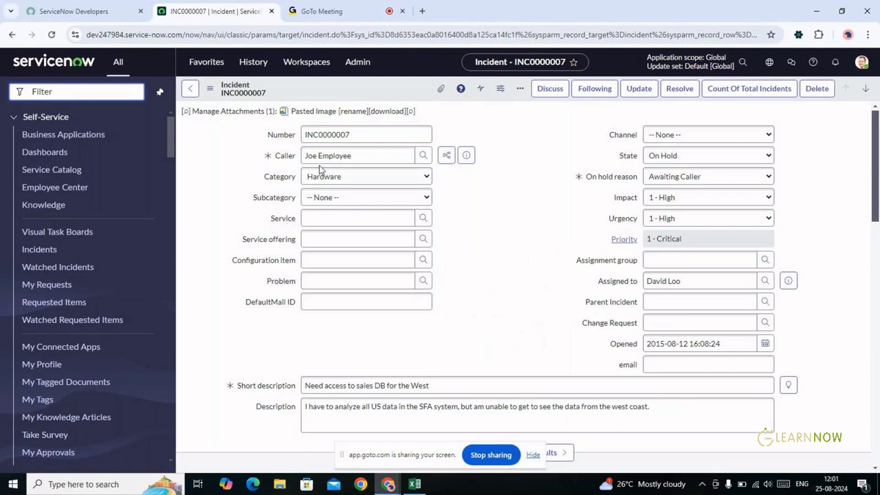
mouse_move(289, 157)
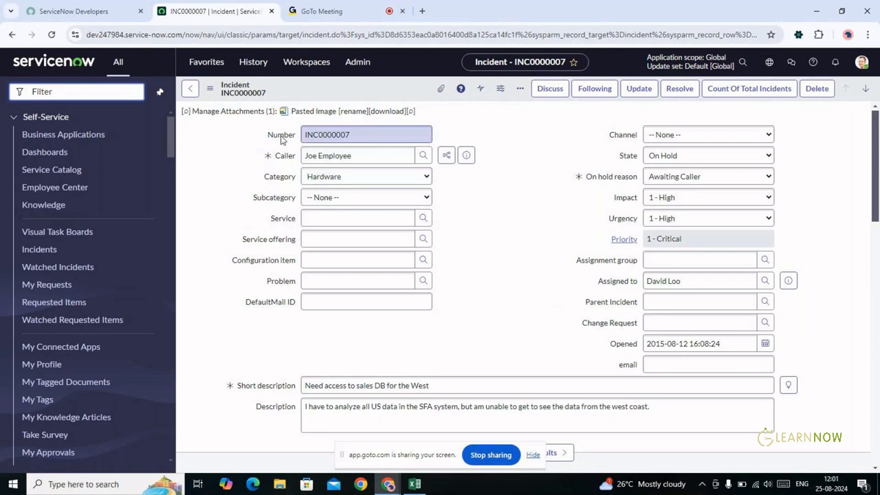
right_click(281, 140)
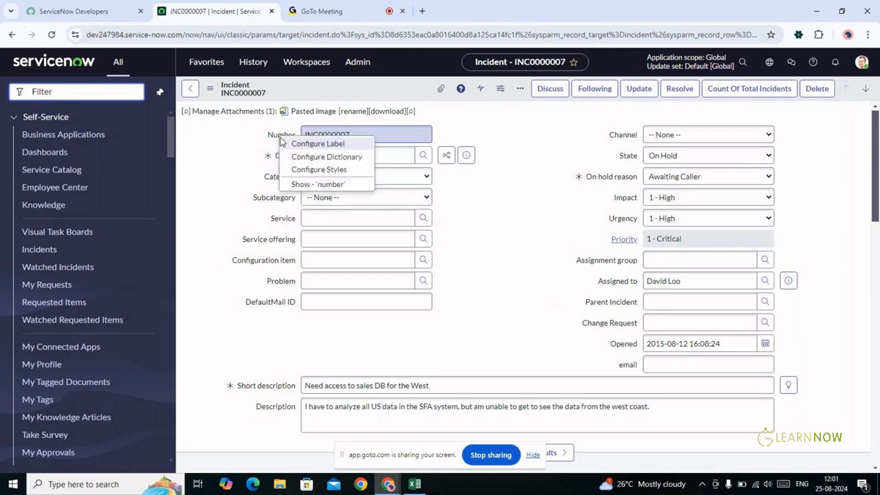
click(317, 184)
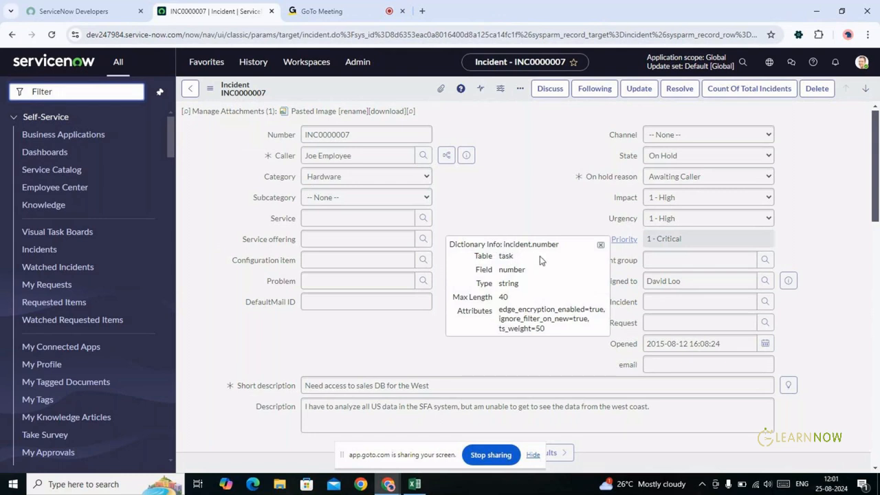
double_click(506, 283)
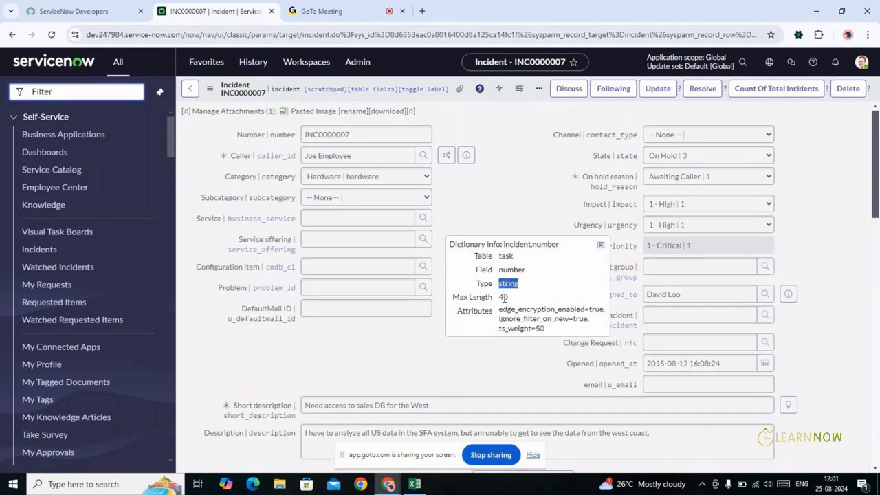
double_click(503, 297)
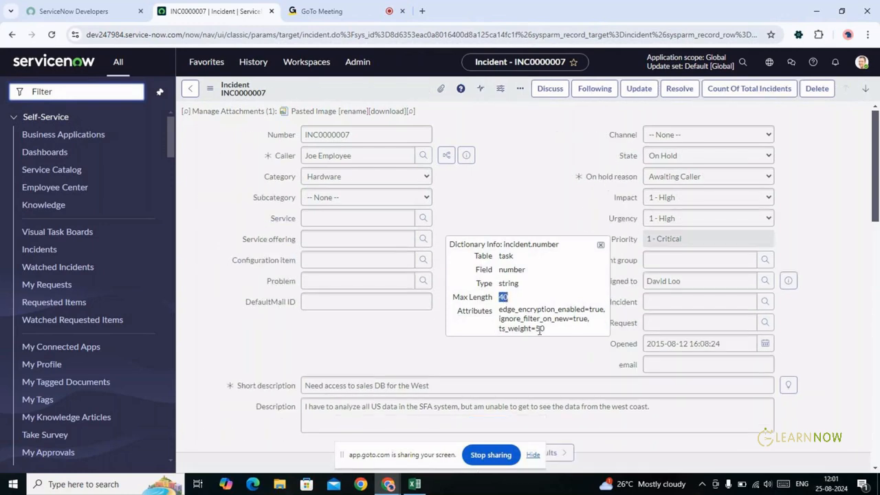
click(600, 245)
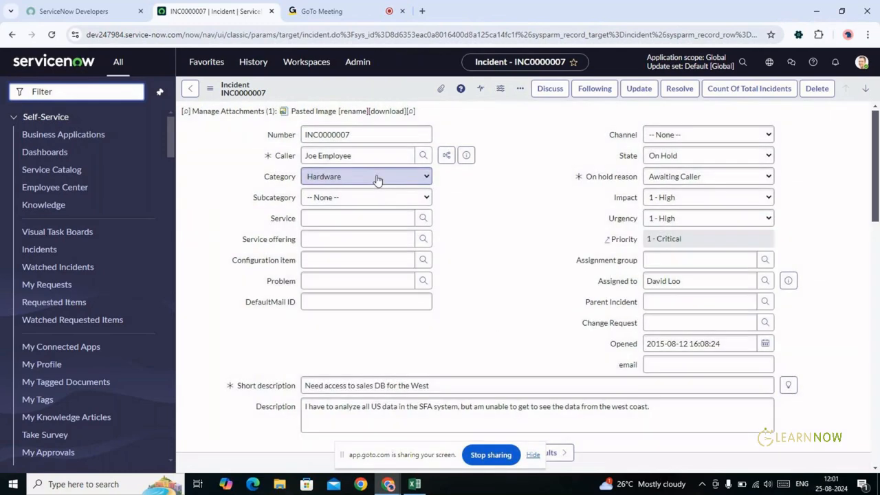
right_click(278, 203)
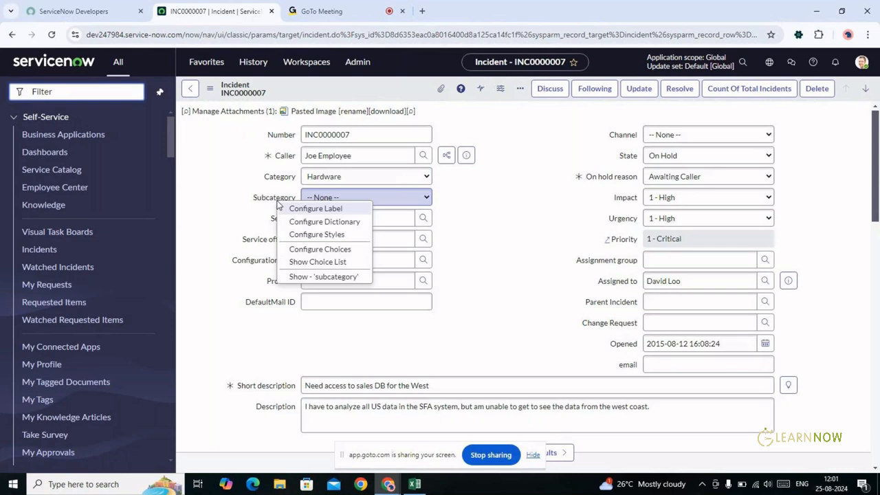
click(308, 278)
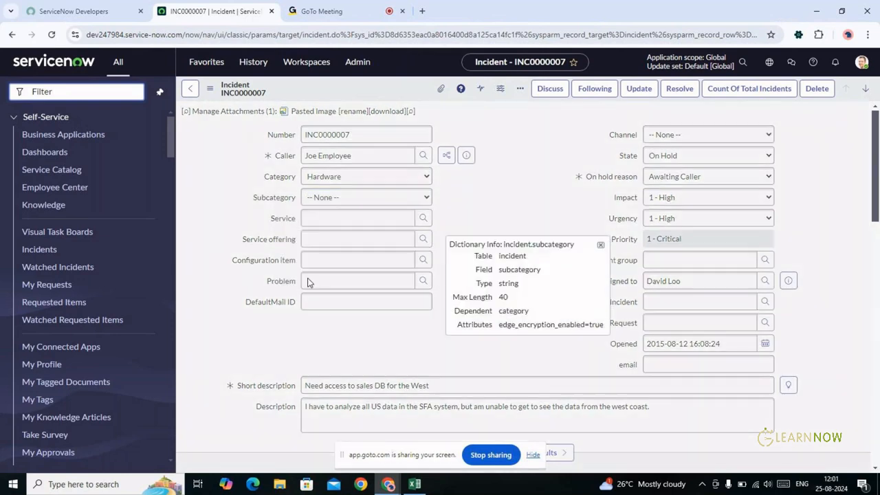
double_click(503, 283)
double_click(516, 269)
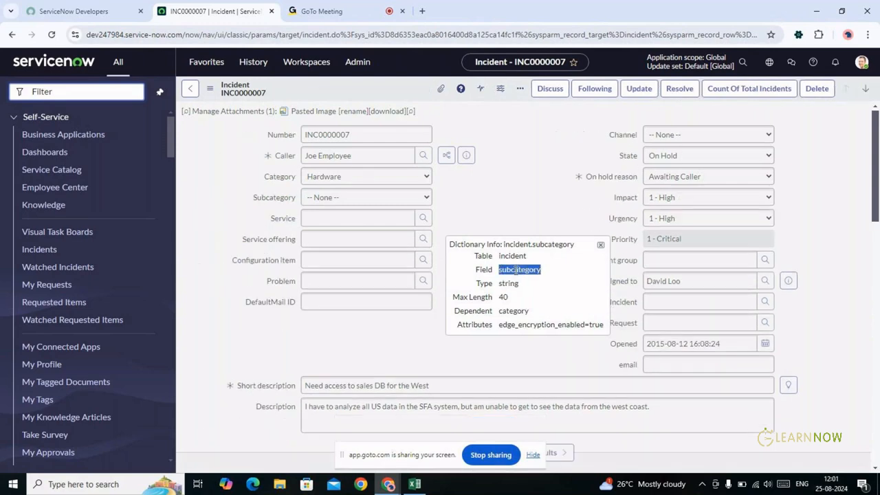
double_click(508, 283)
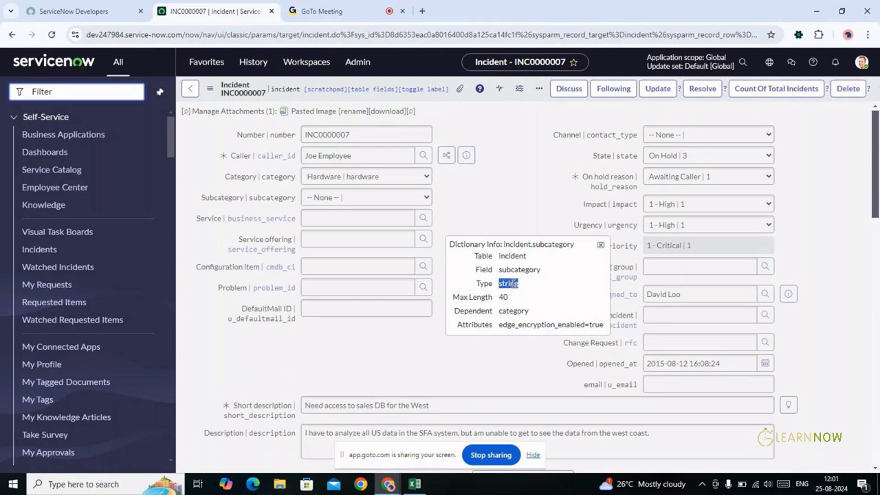
click(520, 289)
click(601, 246)
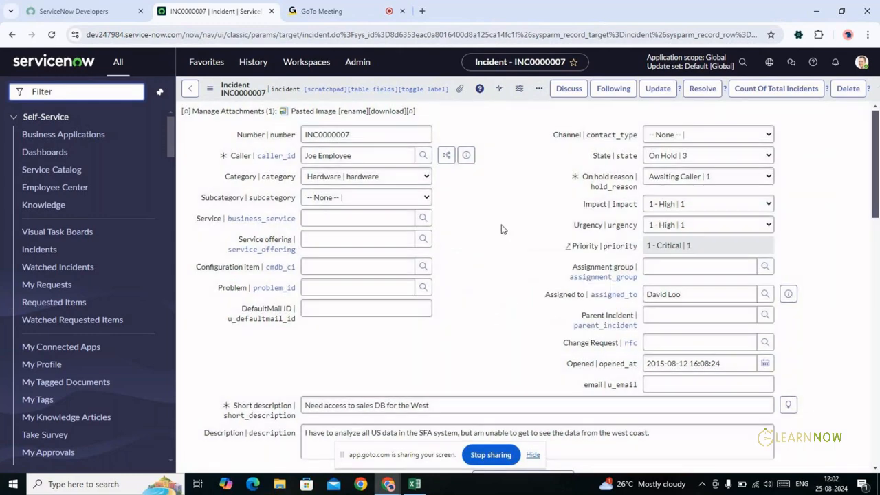
double_click(482, 195)
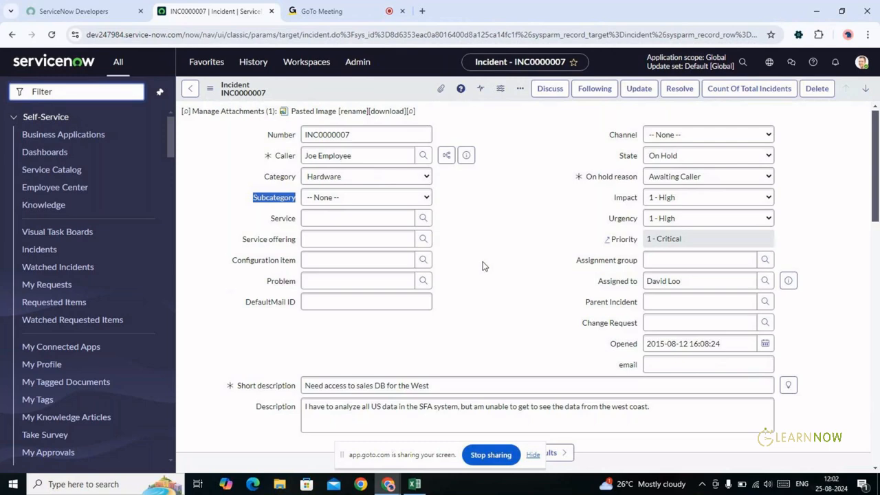
key(alt+Tab)
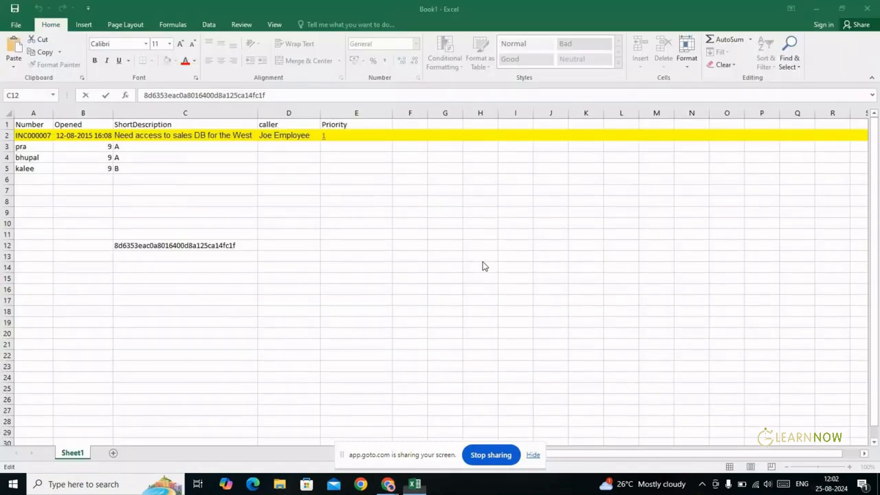
key(alt+Tab)
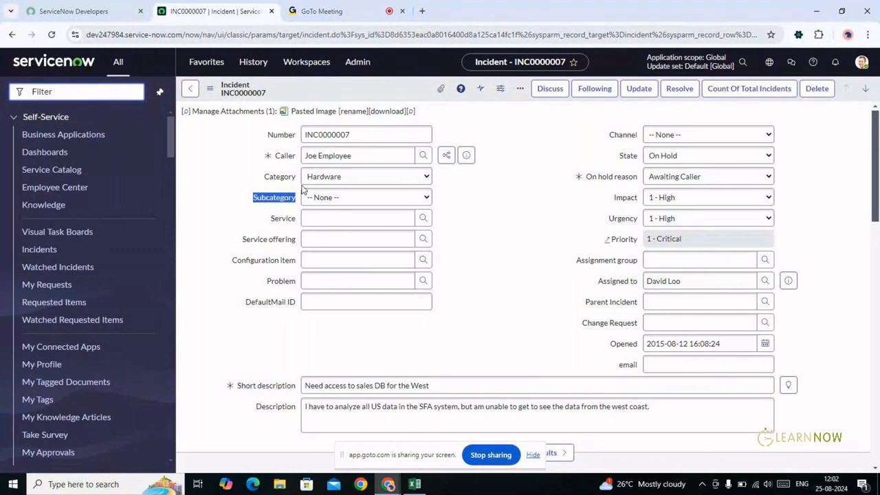
Filter the navigator for 'tables' and open System Definition > Tables
click(79, 91)
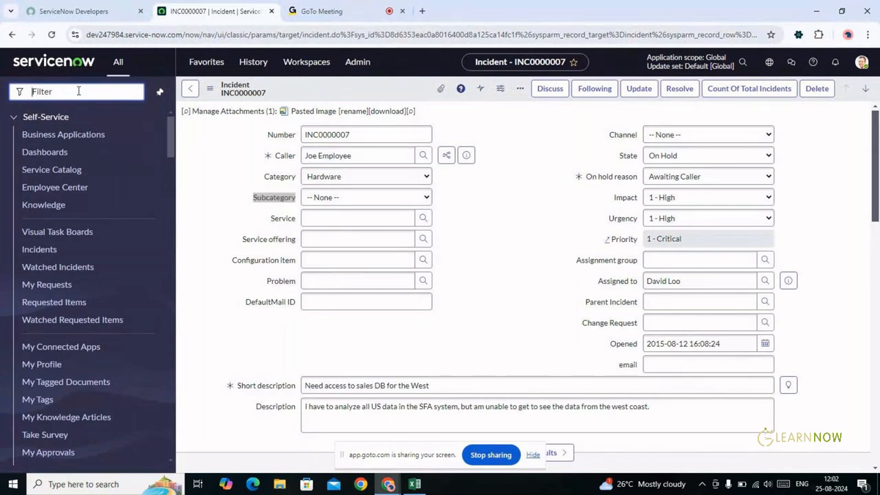
text(table)
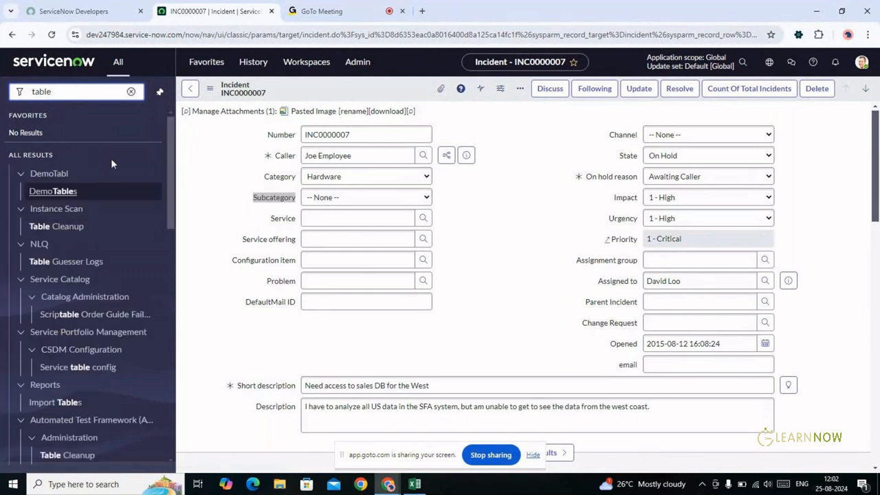
text(s)
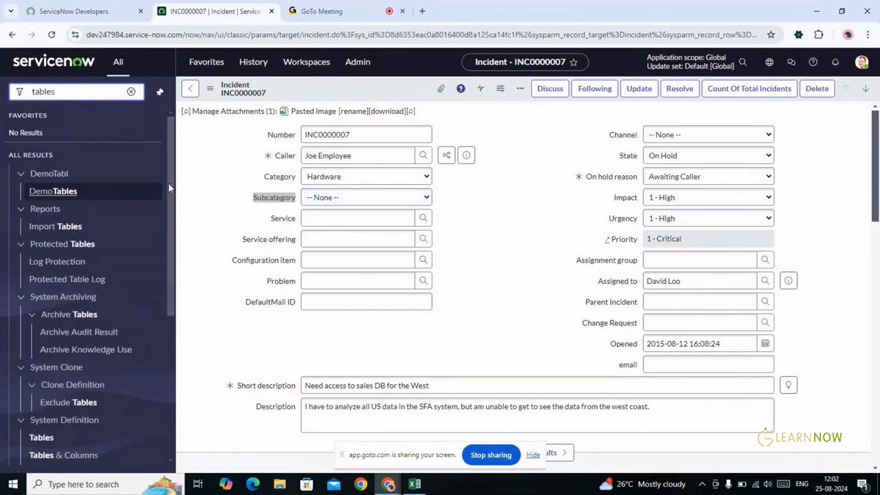
scroll(167, 220, down, 3)
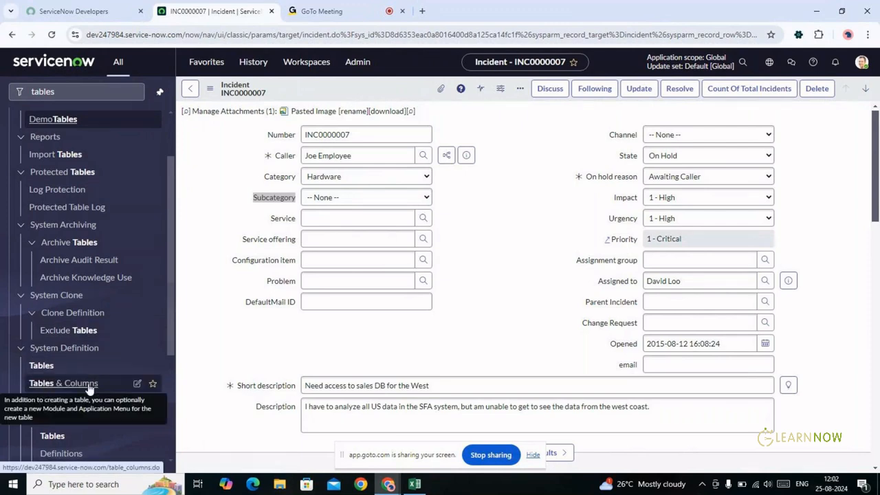
click(42, 365)
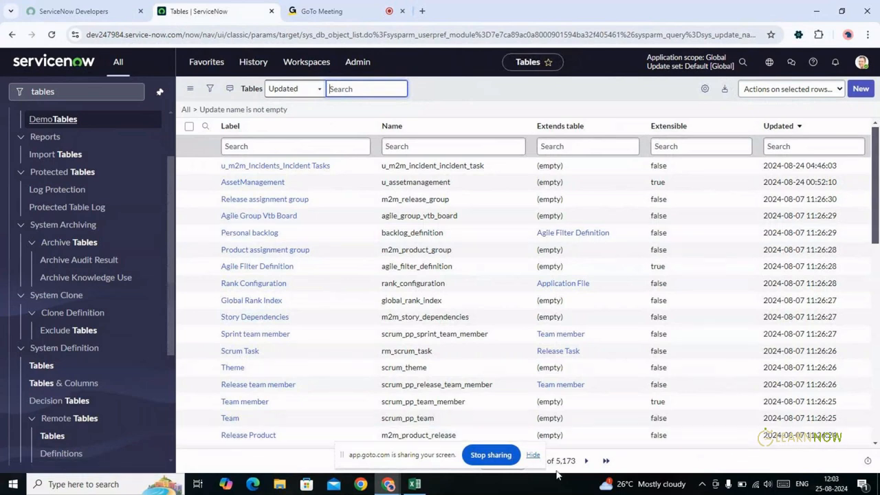
click(533, 457)
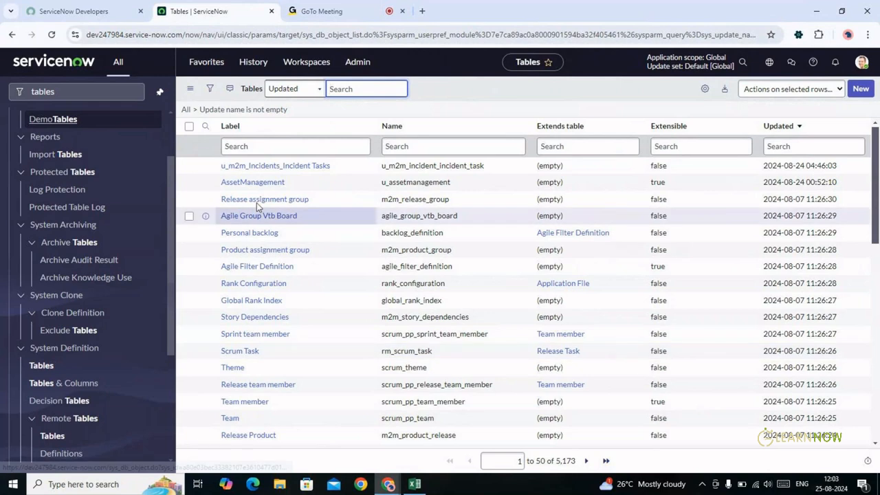
click(268, 185)
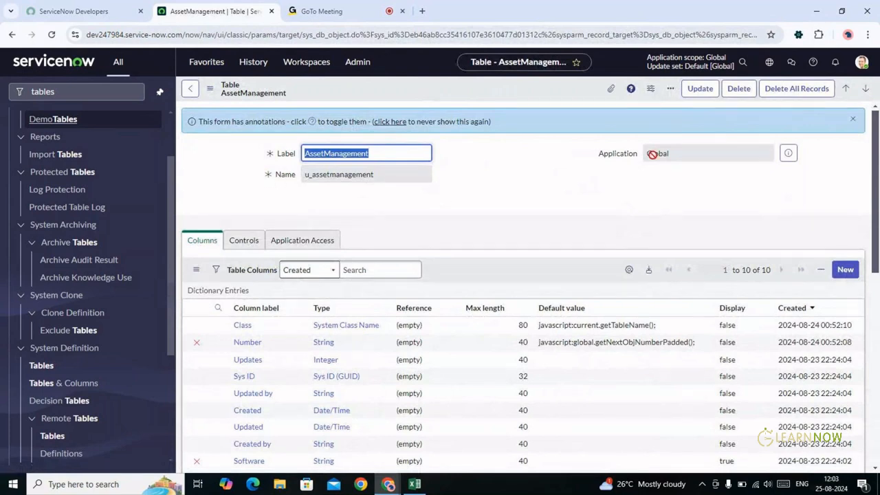
mouse_move(877, 117)
mouse_down()
mouse_move(878, 245)
mouse_move(875, 121)
mouse_up()
click(193, 91)
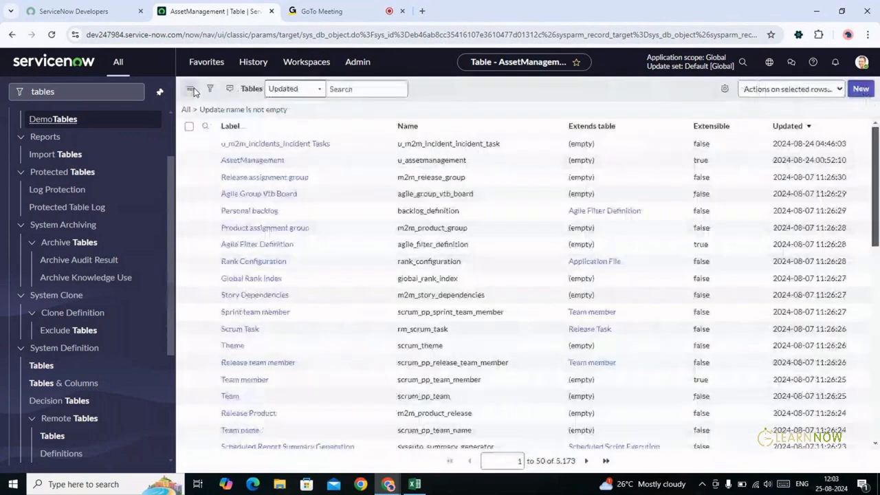
Filter the Tables list to labels starting with 'incident'
click(270, 144)
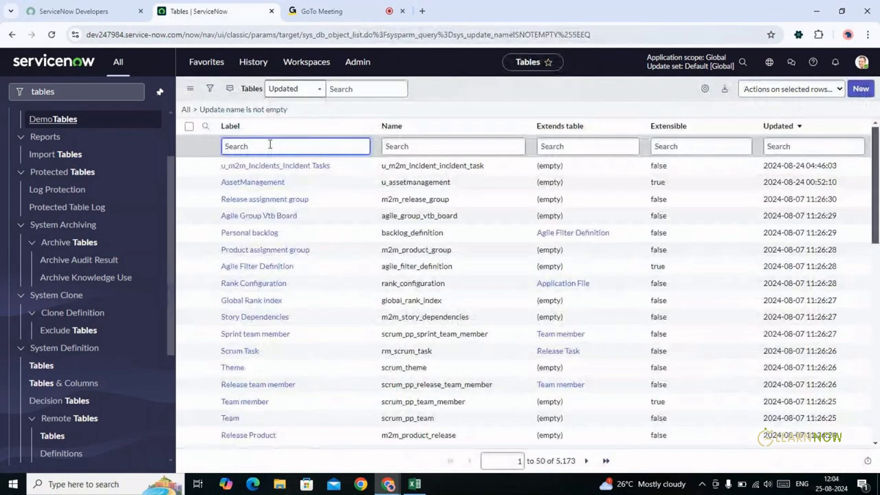
text(incident)
key(Return)
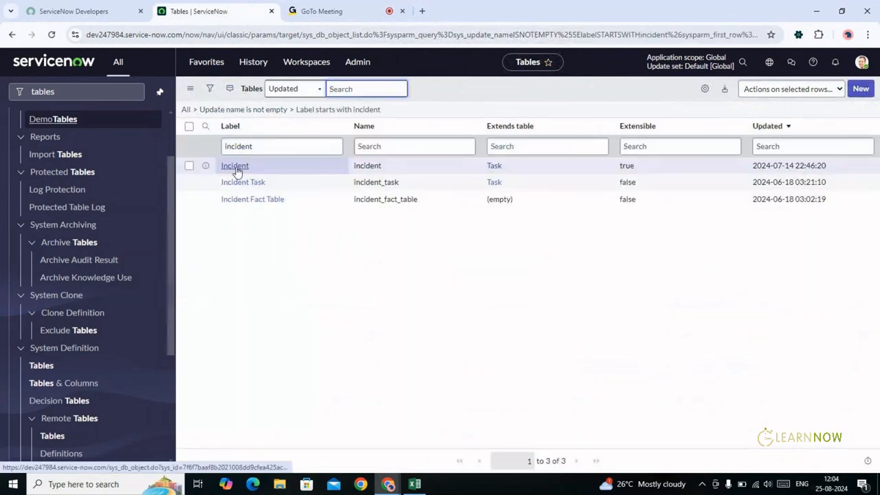
Look over the Incident table's columns, then go back to the filtered list
click(234, 167)
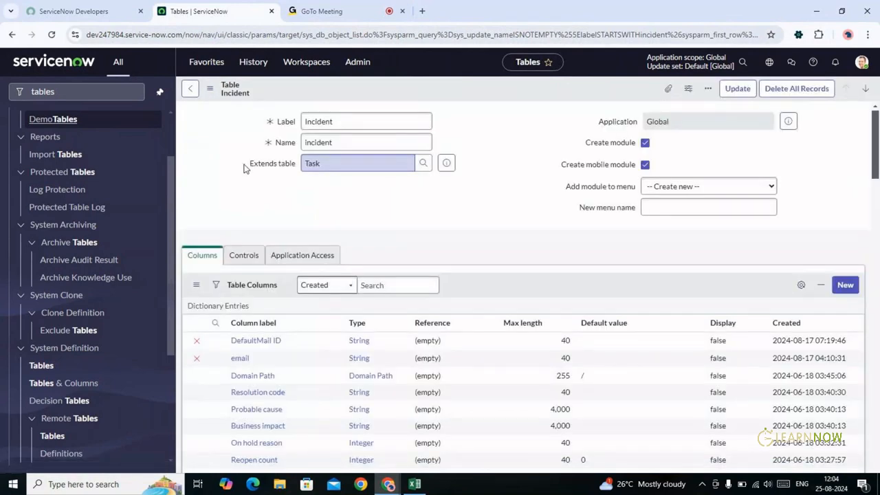
mouse_move(875, 133)
mouse_down()
mouse_move(878, 274)
mouse_move(876, 129)
mouse_up()
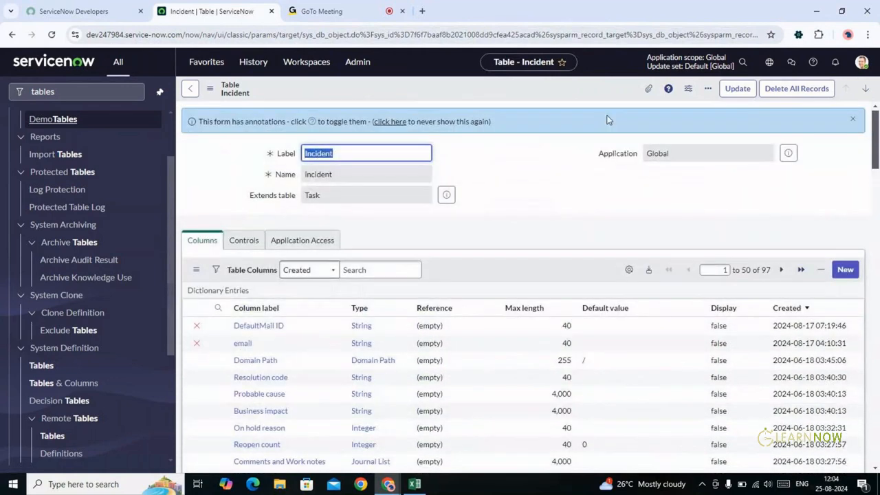
click(190, 88)
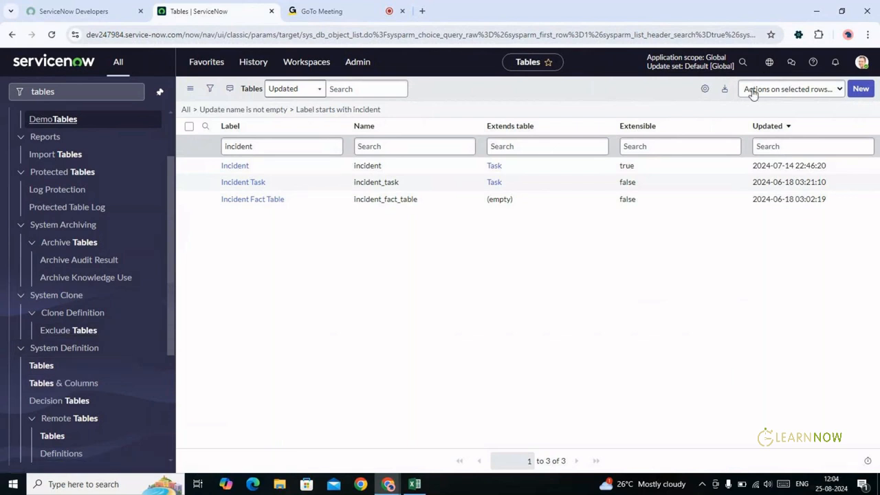
Start a new table and enter the label 'ServiceDesk'
click(861, 89)
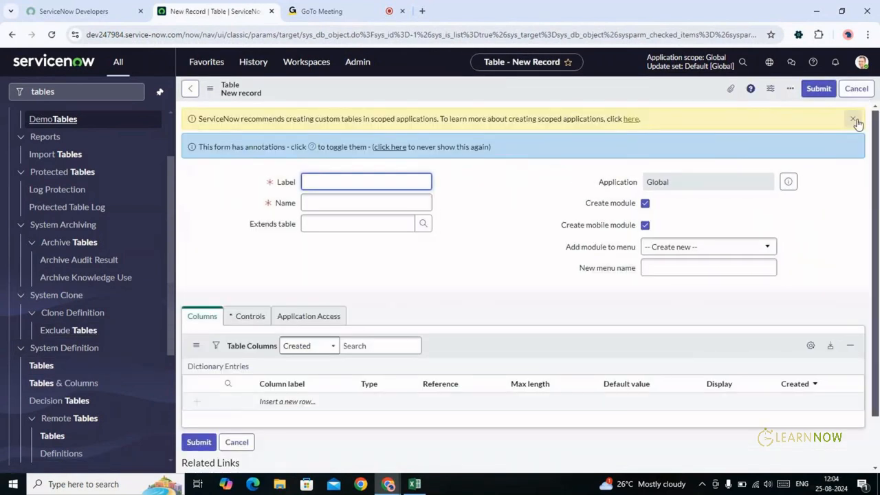
click(854, 121)
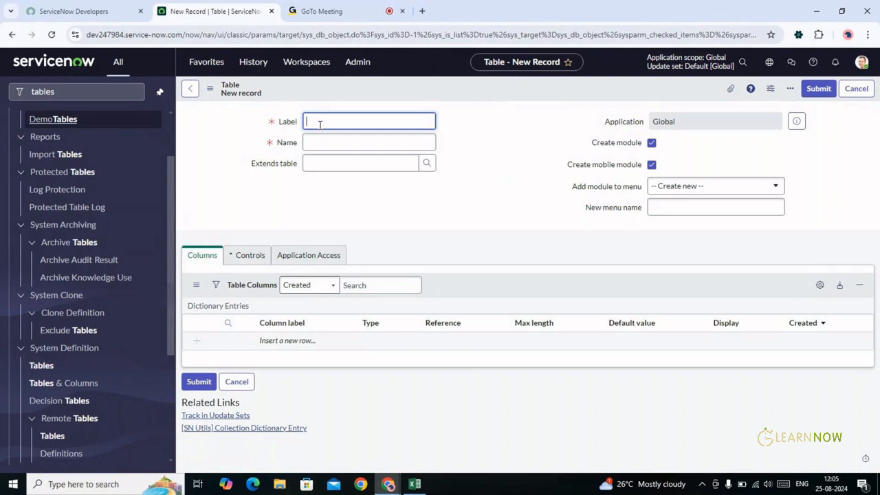
text(serviceDesk)
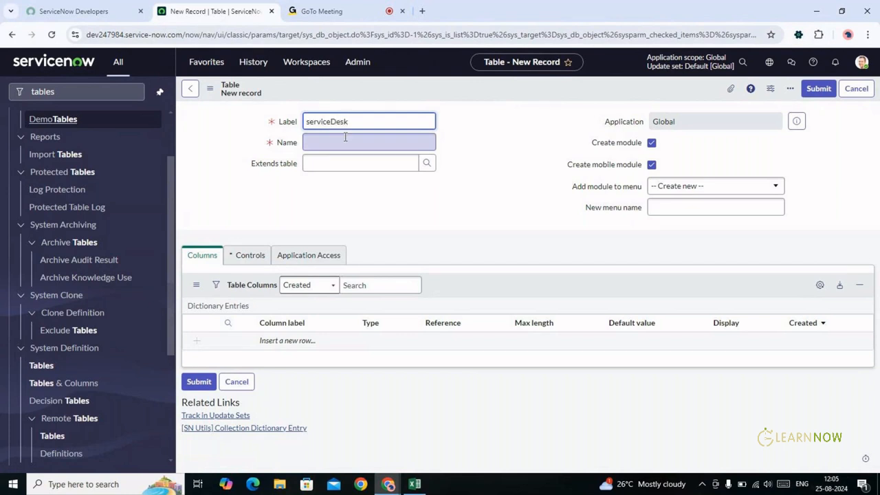
key(BackSpace)
text(S)
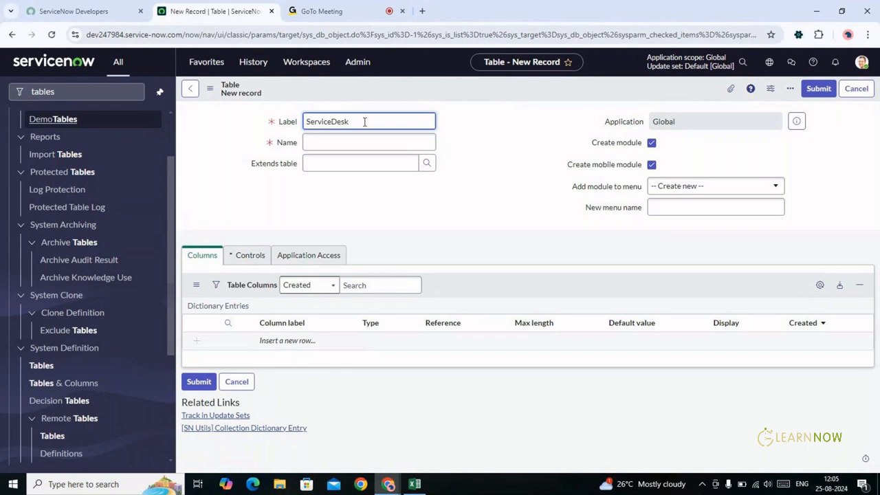
click(363, 122)
Check the auto-filled table name u_servicedesk against the ServiceDesk label
click(338, 142)
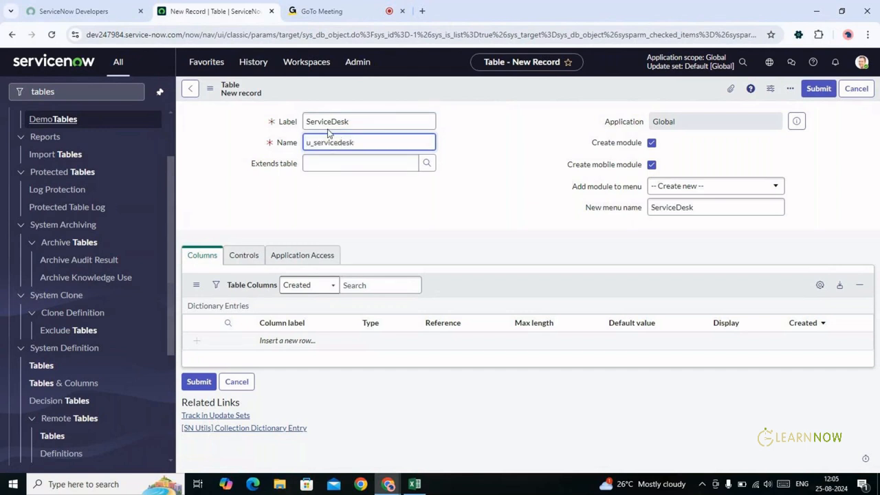
click(353, 121)
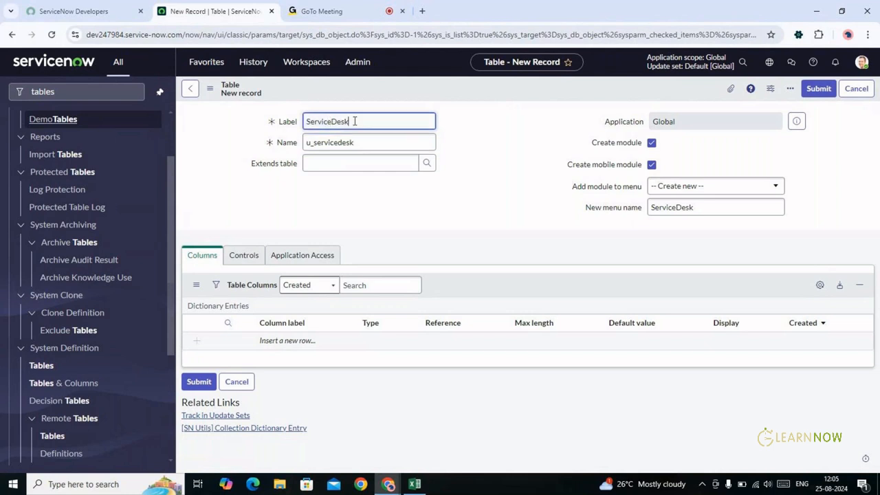
double_click(353, 121)
click(362, 138)
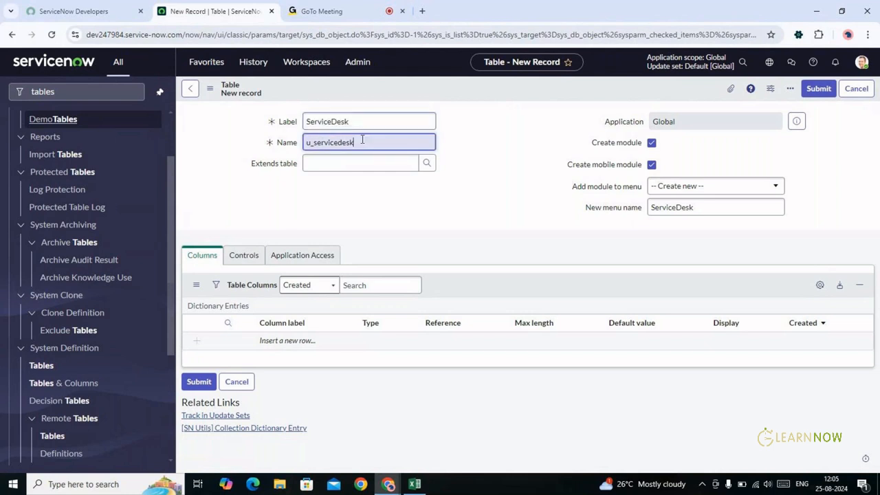
key(shift+Left)
key(shift+Left)
key(shift+Left)
key(shift+Left)
key(shift+Left)
key(shift+Left)
key(shift+Left)
key(shift+Left)
key(shift+Left)
key(shift+Left)
key(shift+Left)
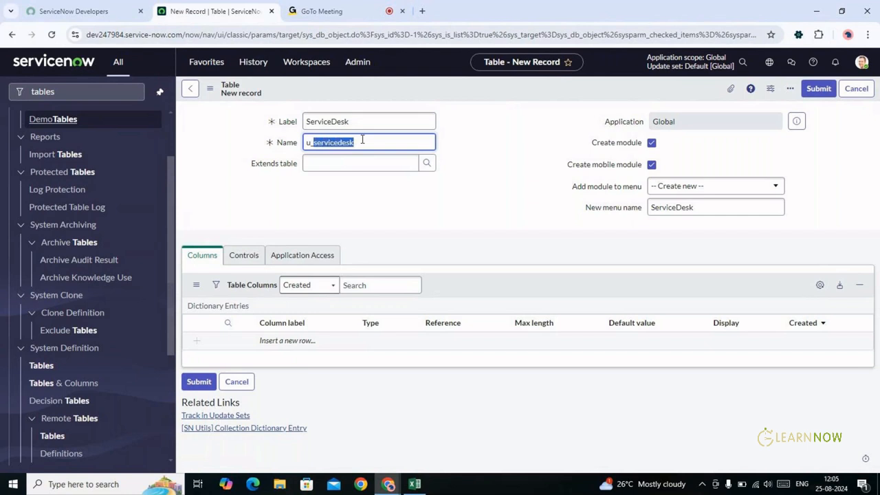
key(Left)
key(Left)
key(Left)
key(shift+Right)
click(345, 163)
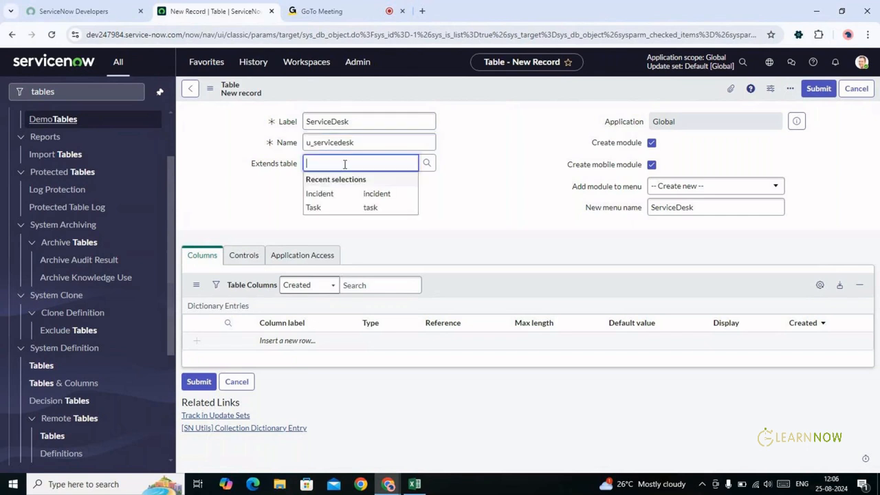
click(389, 142)
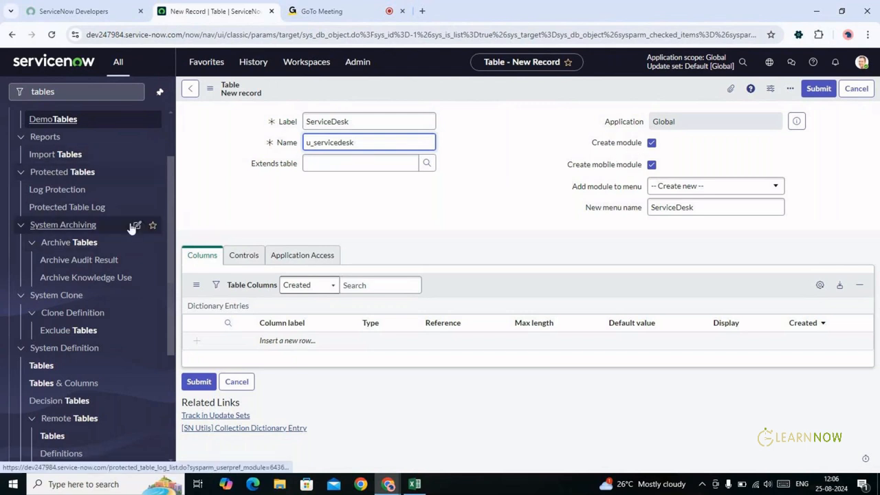
click(651, 143)
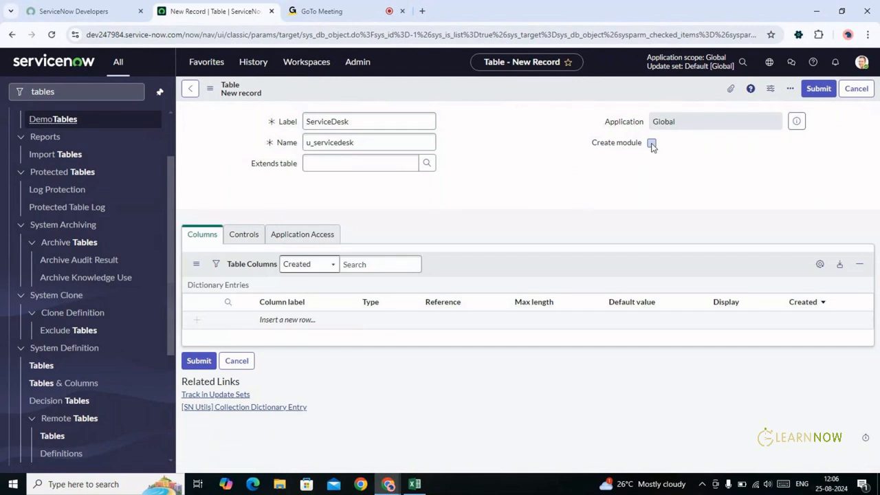
click(652, 145)
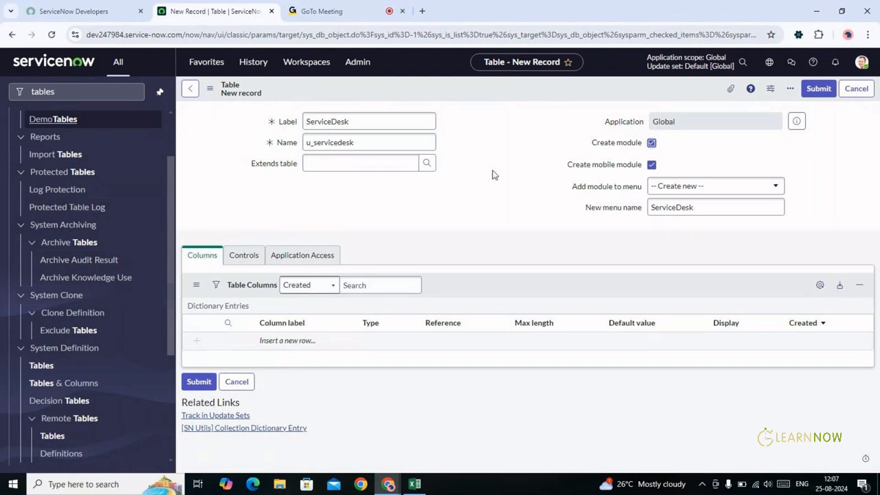
click(475, 89)
Save the ServiceDesk table and return to System Definition > Tables
right_click(475, 86)
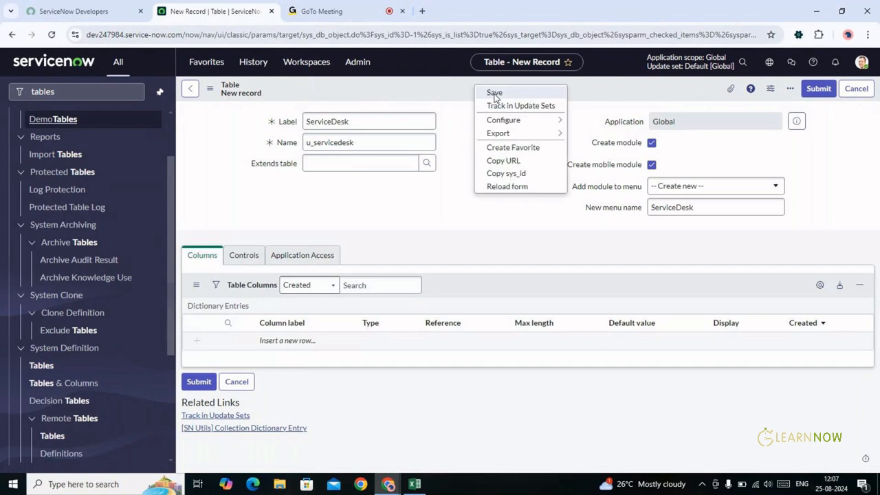
click(495, 94)
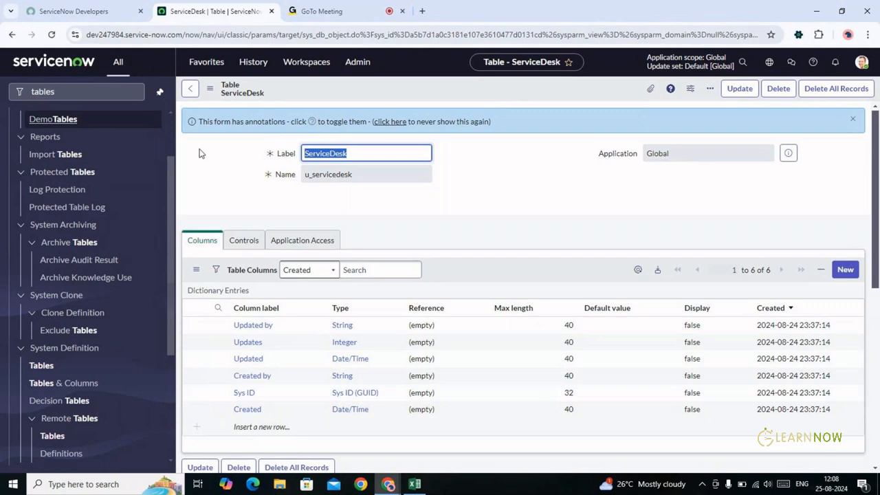
click(39, 366)
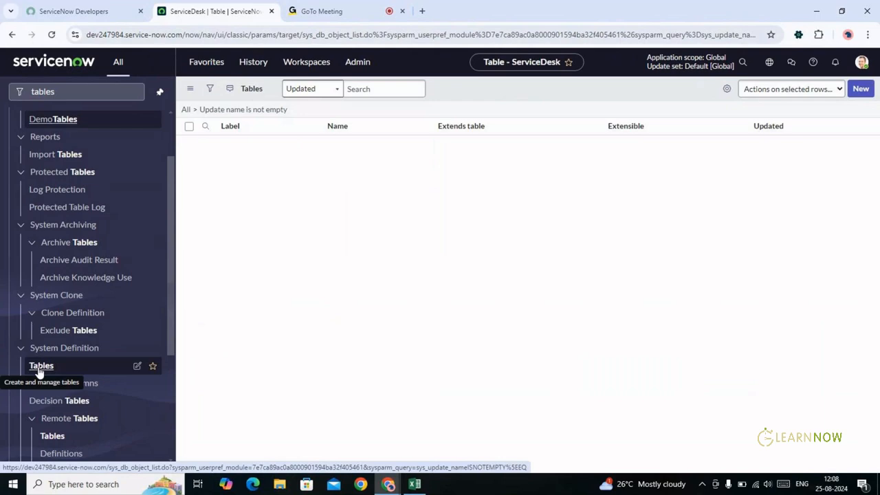
click(861, 90)
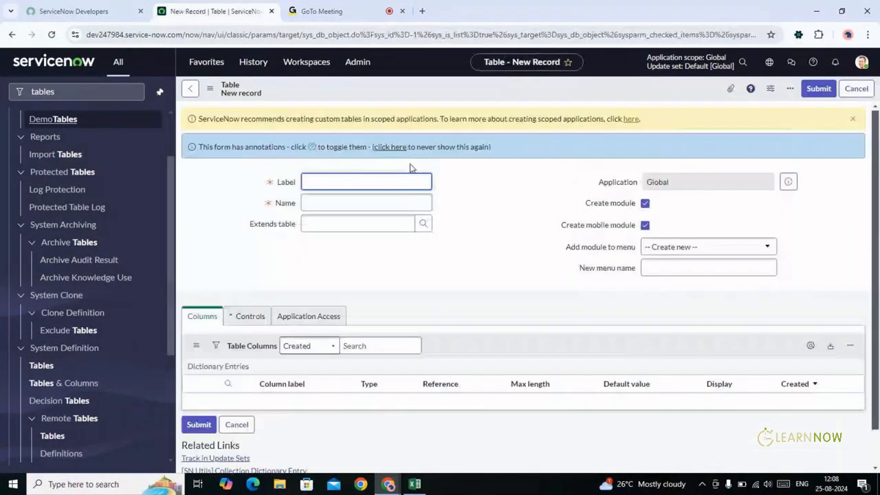
text(s)
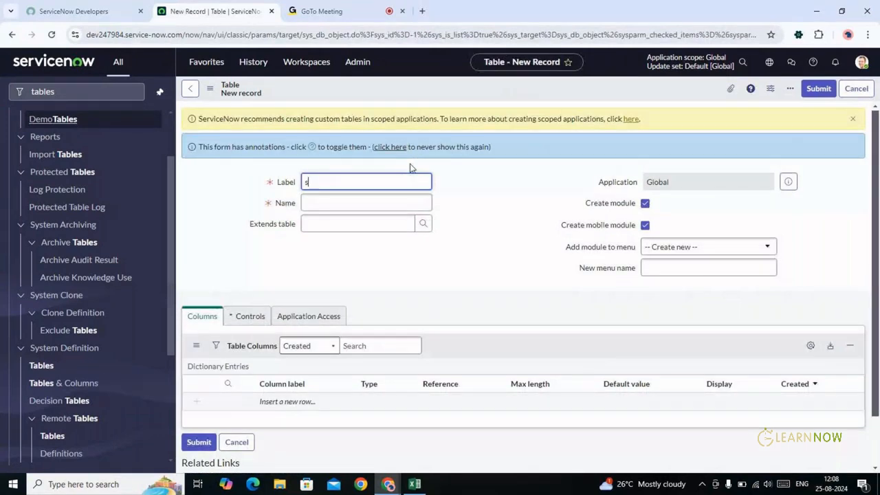
key(BackSpace)
text(ServicendeskDemo)
key(Tab)
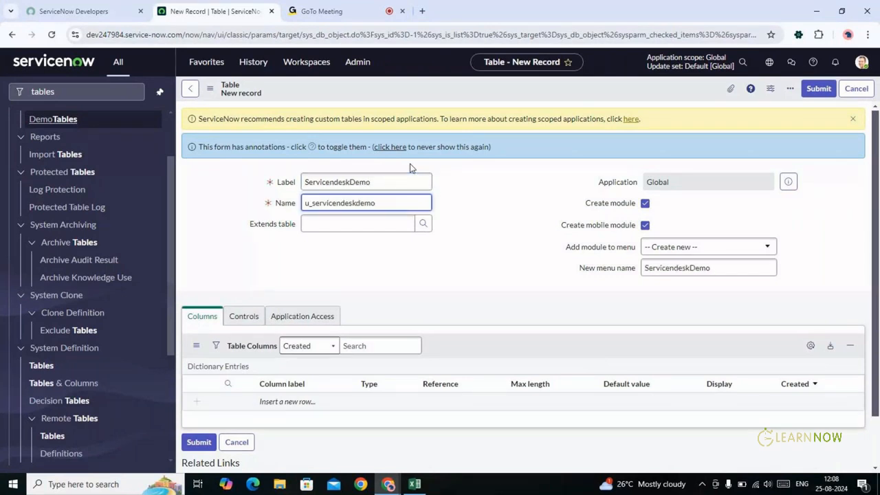
key(Tab)
key(Tab)
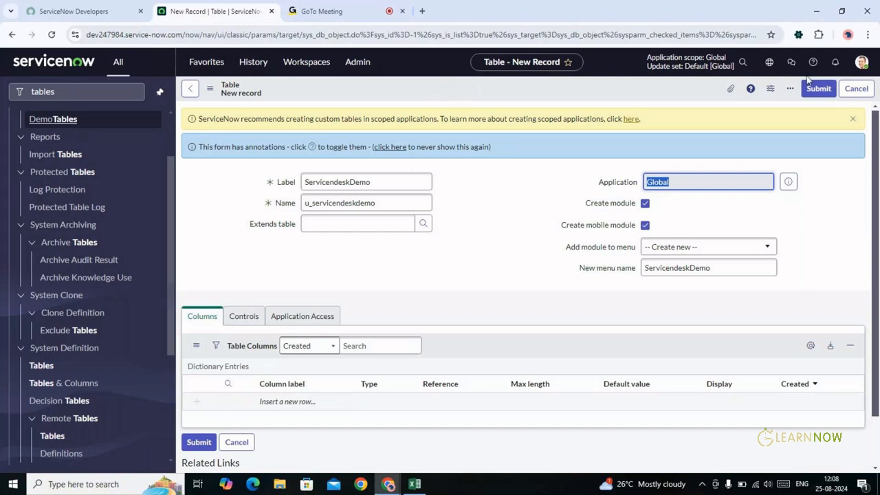
click(856, 88)
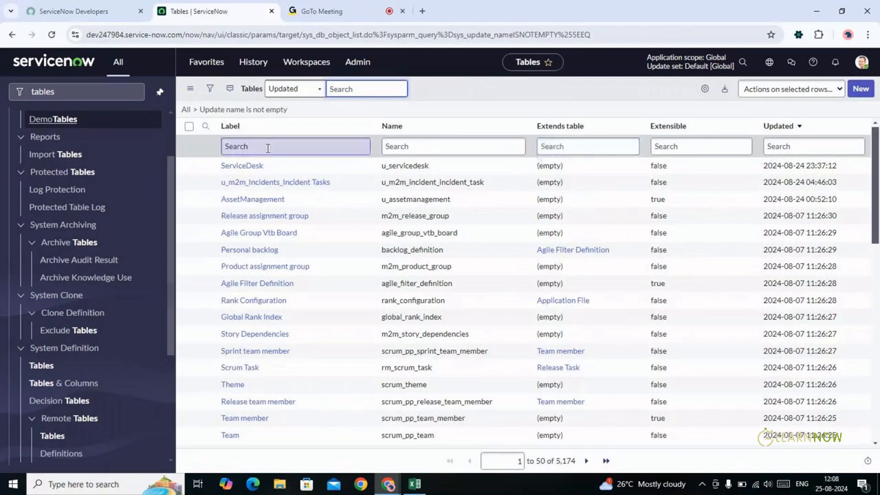
Filter the Tables list by label 'servicedesk' and preview the ServiceDesk (u_servicedesk) table
click(268, 146)
text(servicendesk)
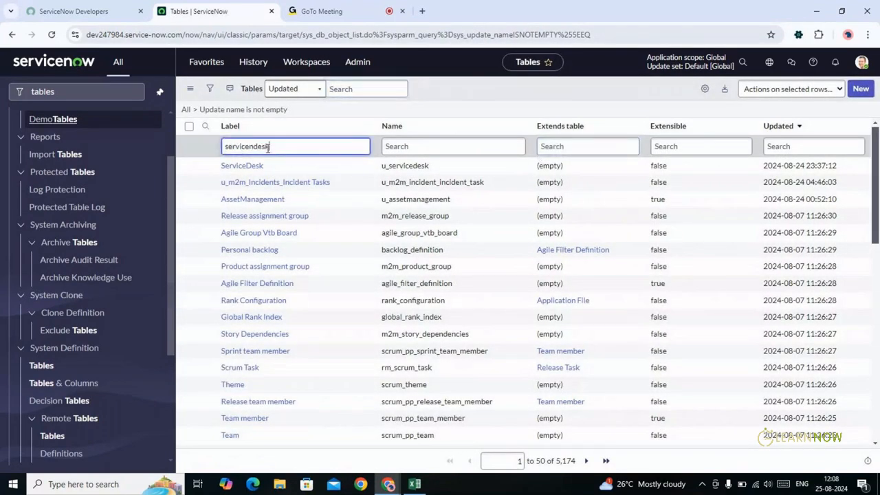
key(Return)
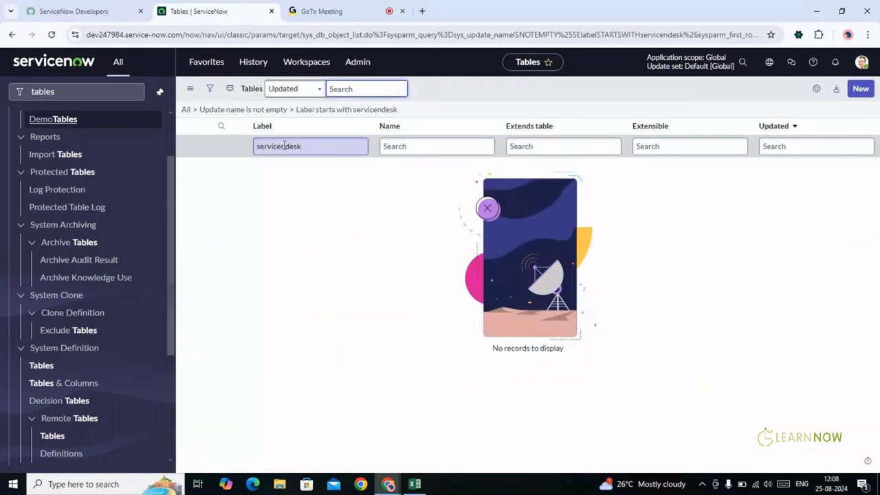
click(286, 145)
key(BackSpace)
key(Return)
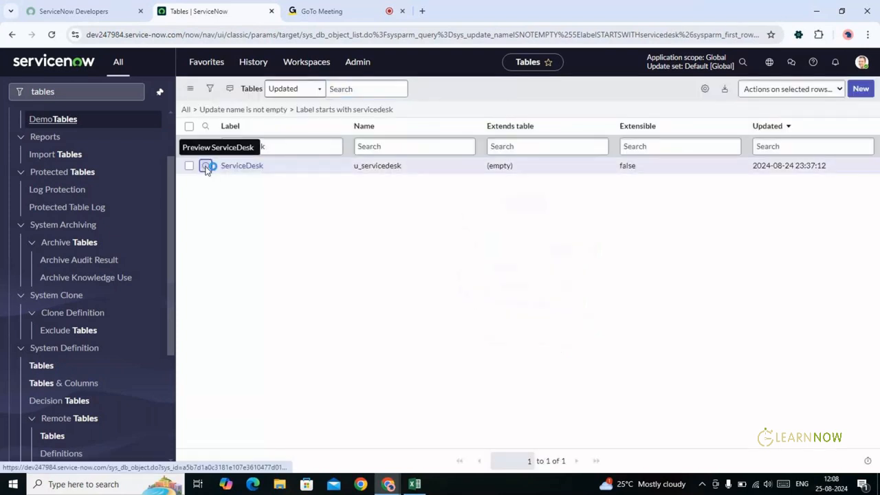
click(205, 167)
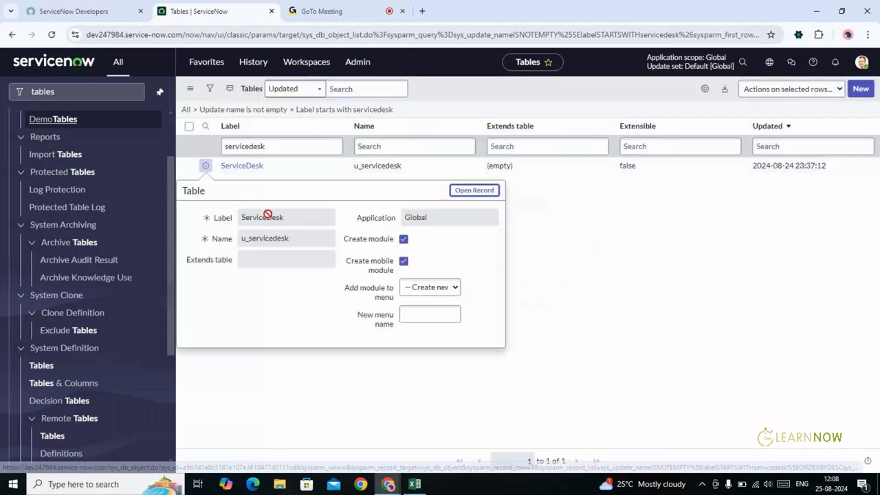
Open the ServiceDesk table record from the preview and scroll to its six default columns
click(468, 192)
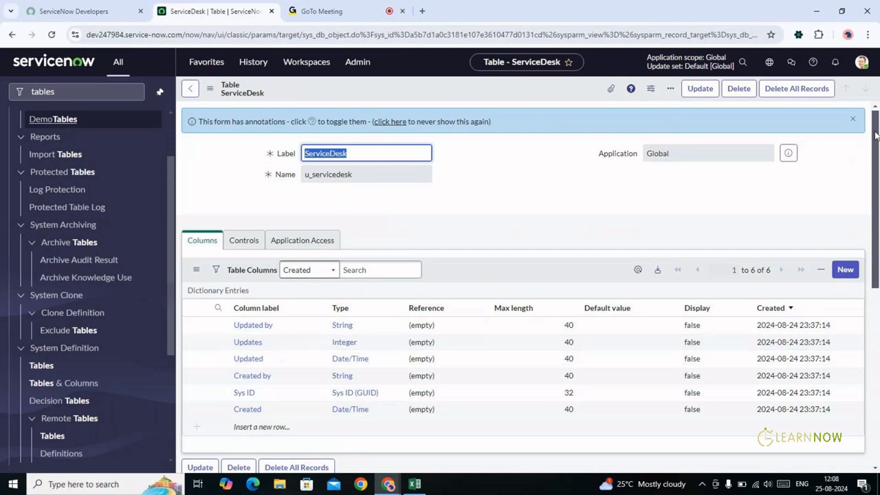
drag(876, 136, 874, 159)
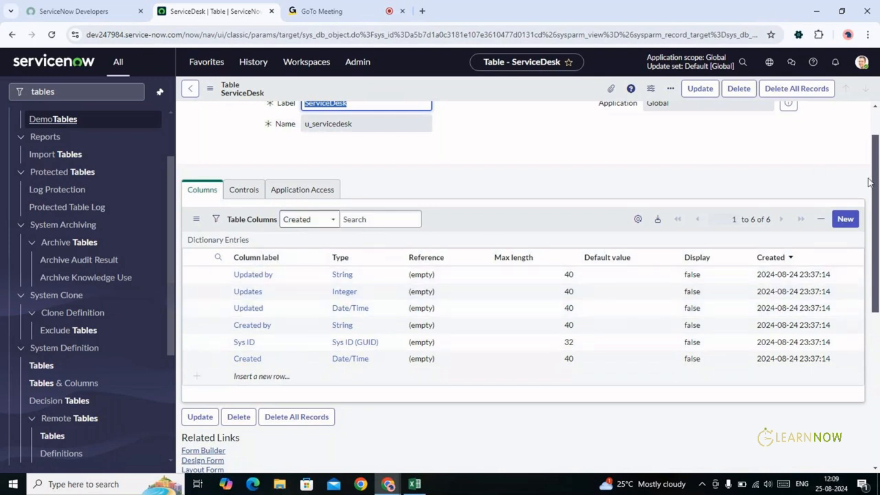
Copy and clear the sample incident data in Excel's A1:E5, then return to ServiceNow
scroll(874, 171, up, 2)
mouse_move(874, 171)
mouse_down()
mouse_move(875, 160)
mouse_move(876, 178)
mouse_up()
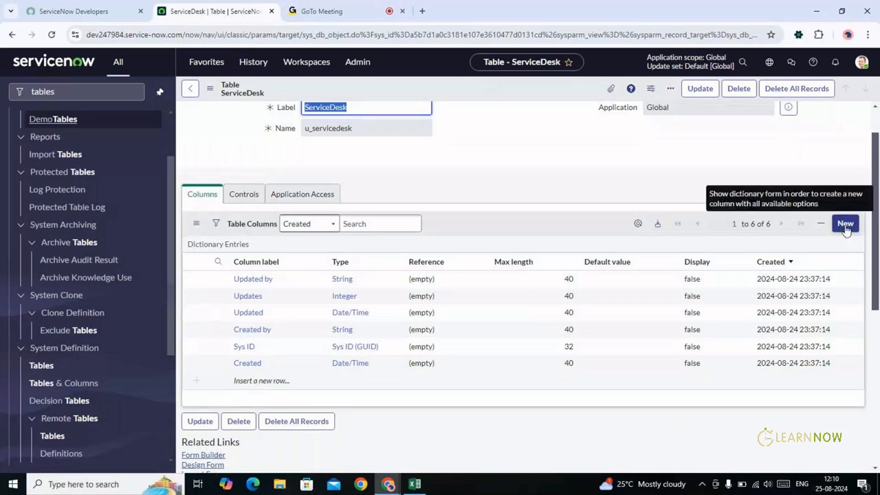
key(alt+Tab)
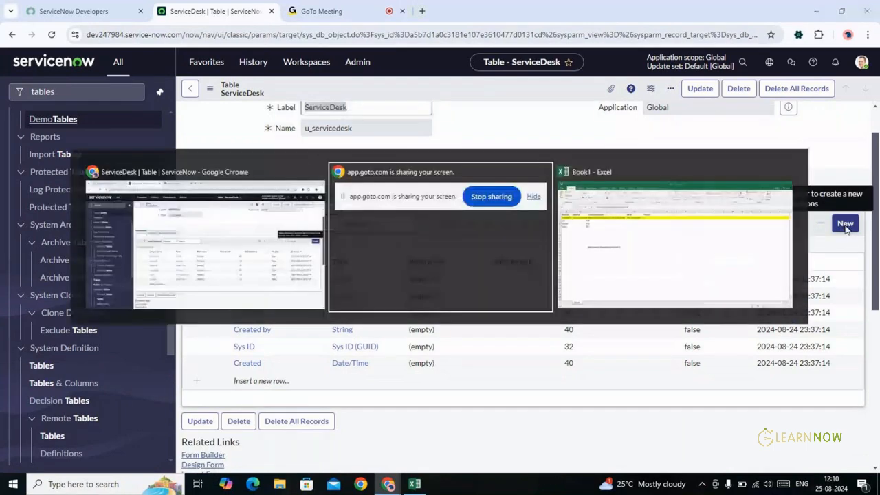
key(alt+Tab)
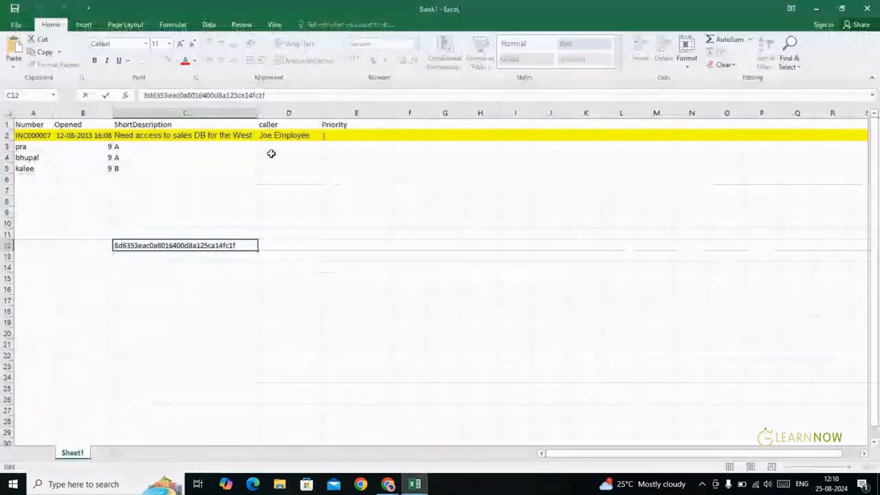
click(21, 125)
key(ctrl+shift+Down)
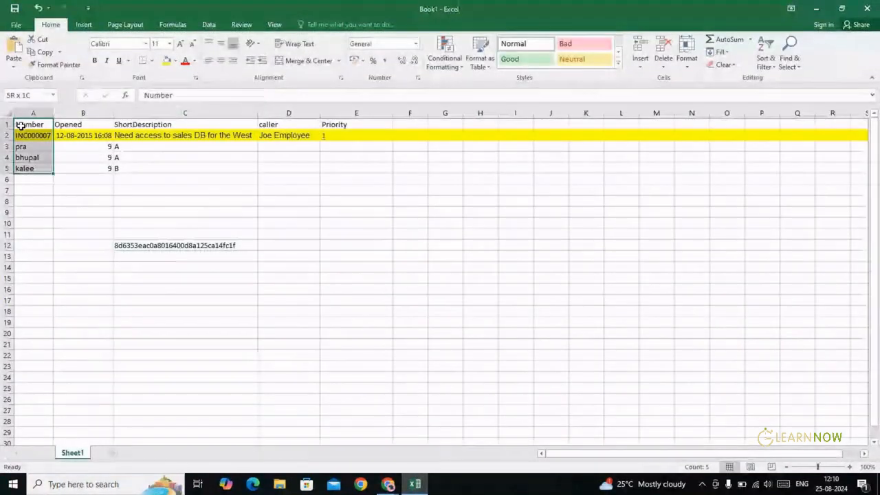
key(shift+Right)
key(shift+Right)
key(shift+Right)
key(shift+Right)
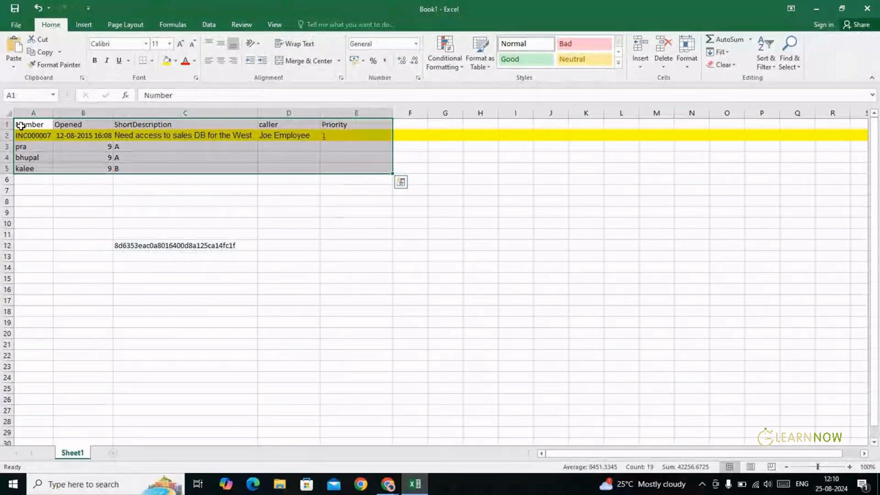
key(ctrl+c)
key(Delete)
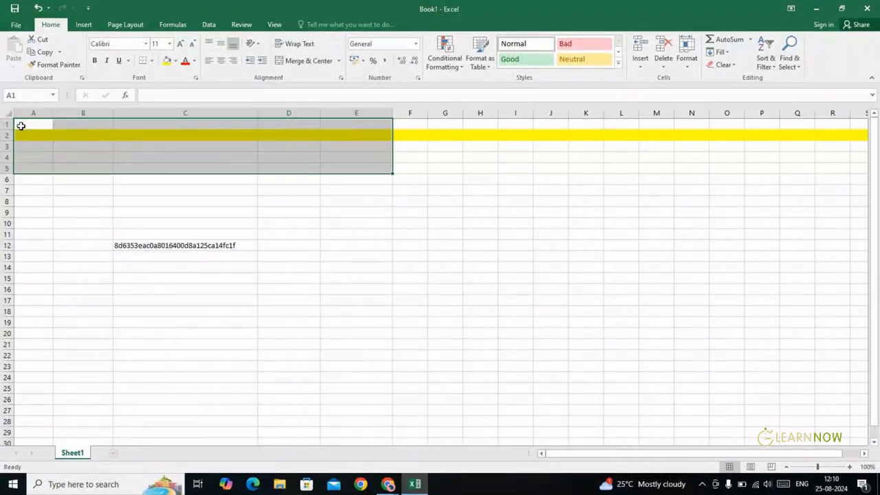
click(20, 125)
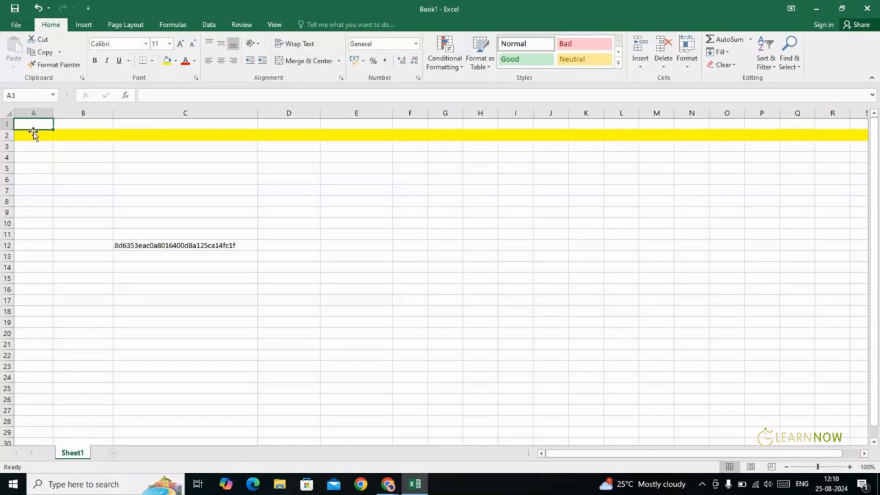
key(alt+Tab)
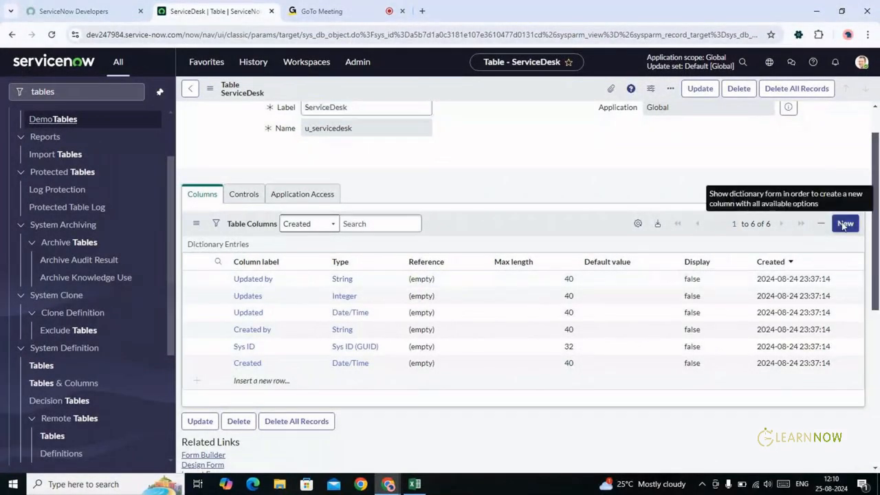
Start a new ServiceDesk column and browse the field types list without picking one
click(843, 226)
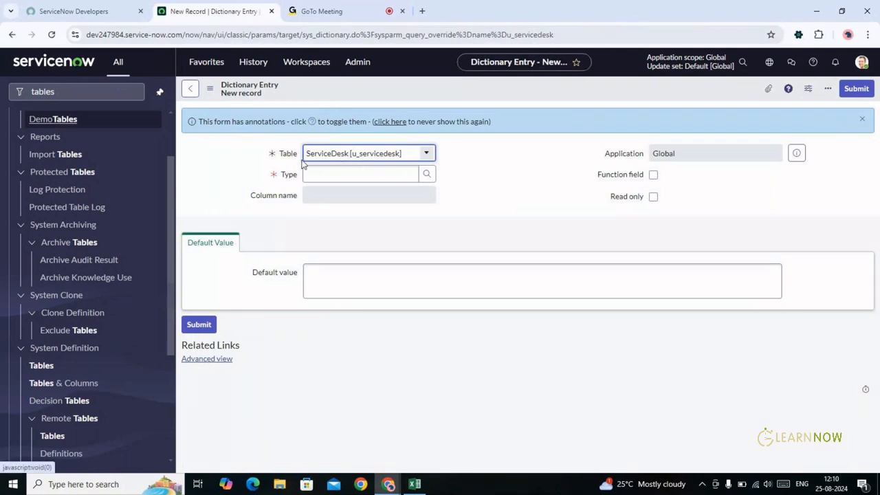
click(426, 175)
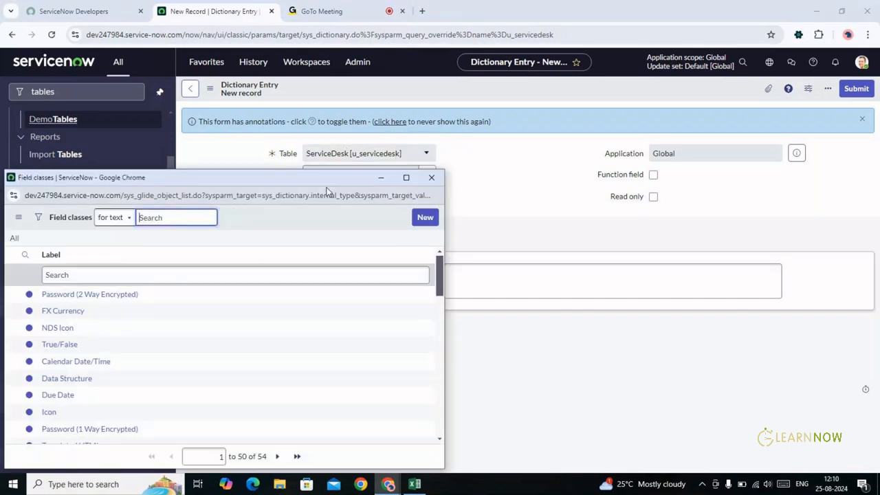
drag(252, 177, 394, 98)
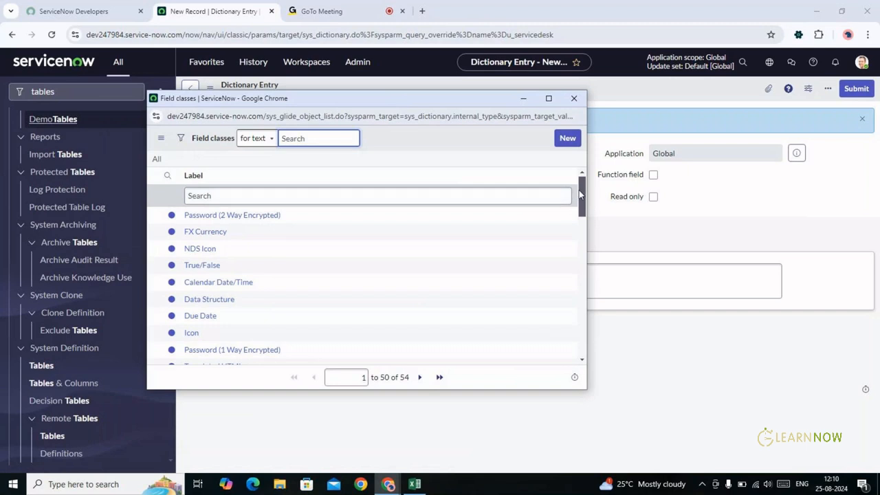
drag(581, 189, 586, 275)
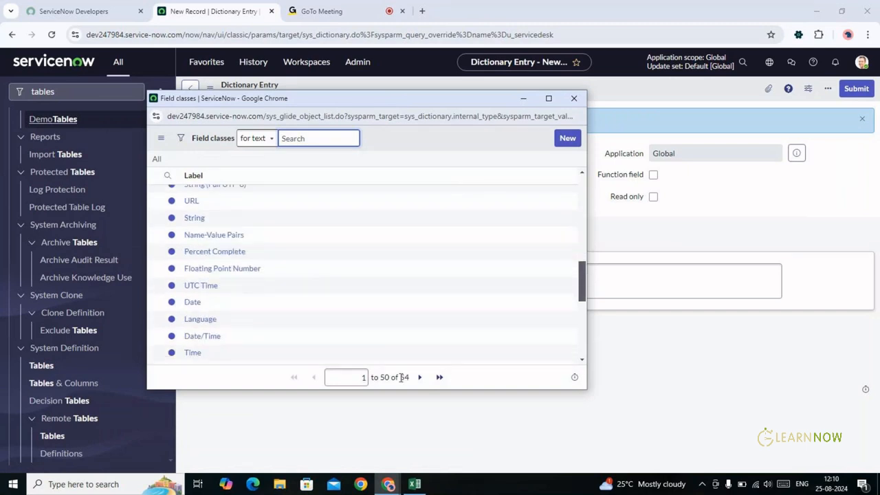
drag(400, 378, 410, 381)
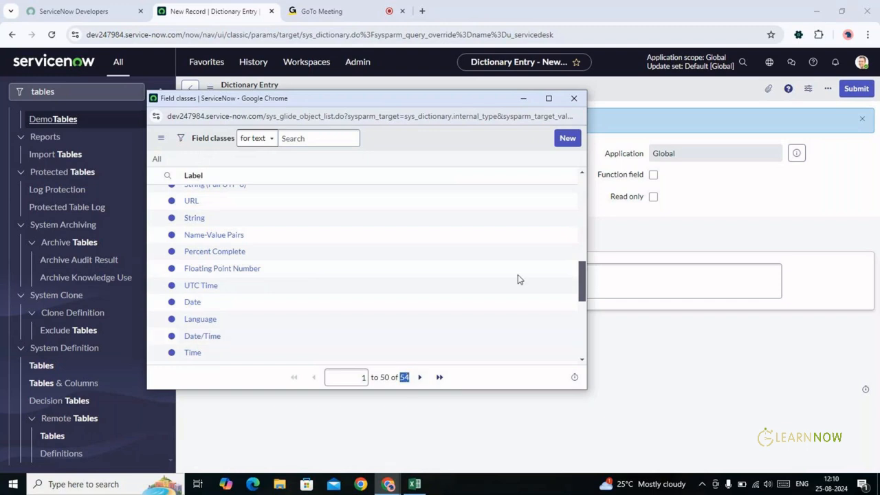
drag(581, 275, 584, 180)
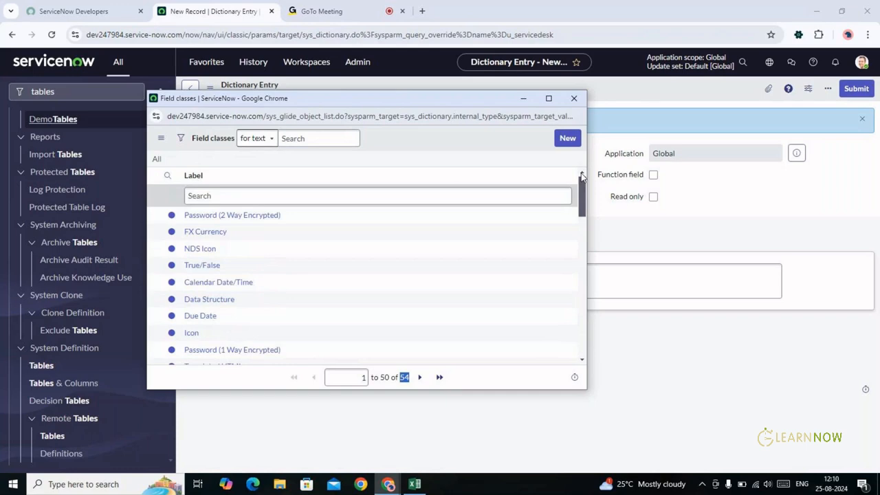
click(573, 98)
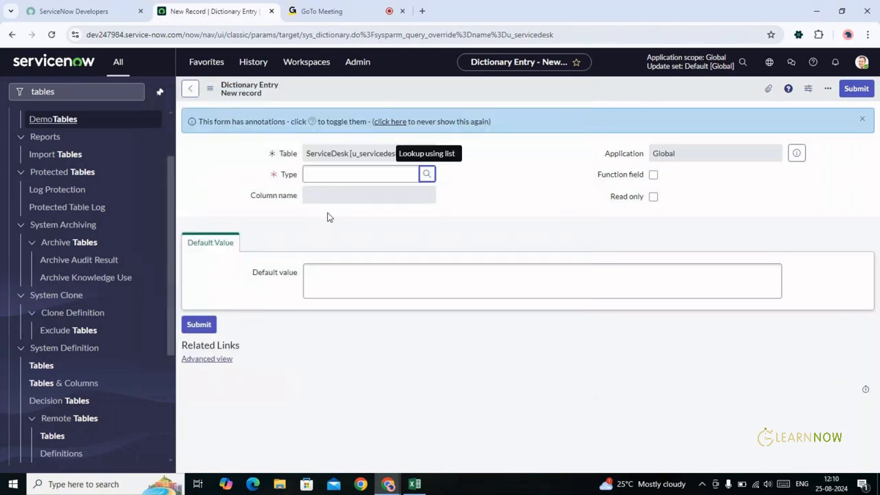
Delete the leftover ID from C12 so Book1 is empty, then go back to ServiceNow
key(alt+Tab)
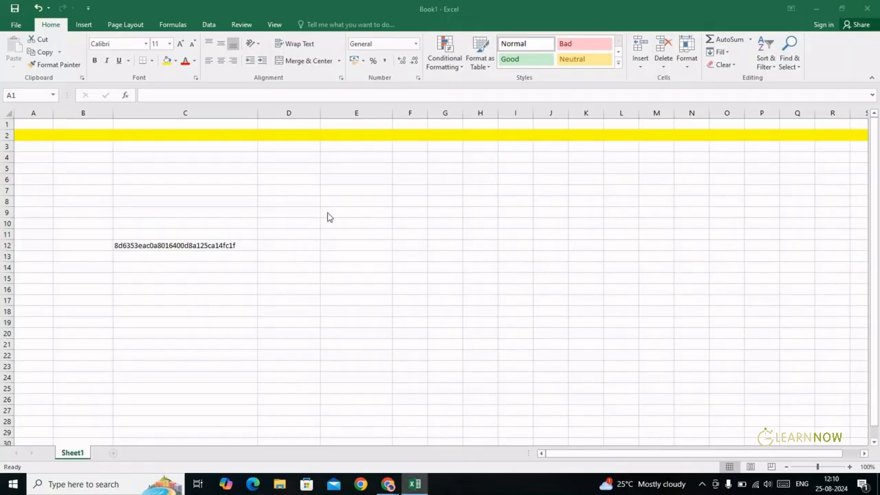
key(alt+Tab)
key(alt+Tab)
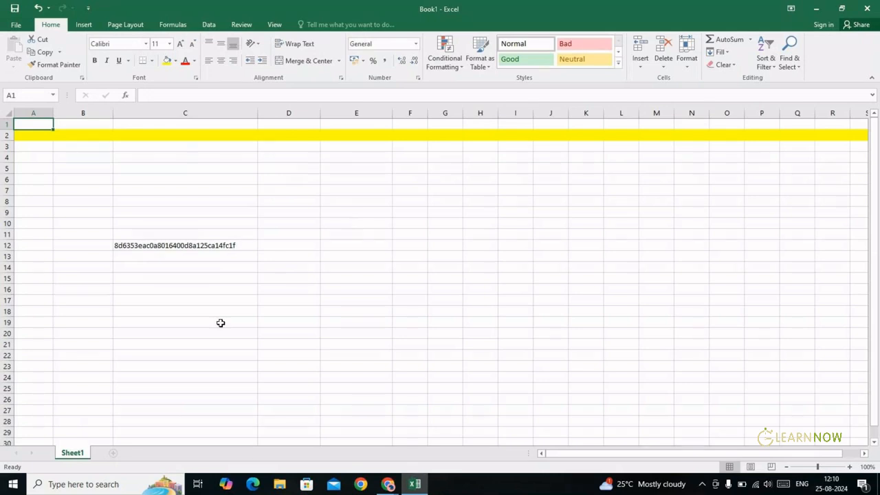
click(211, 252)
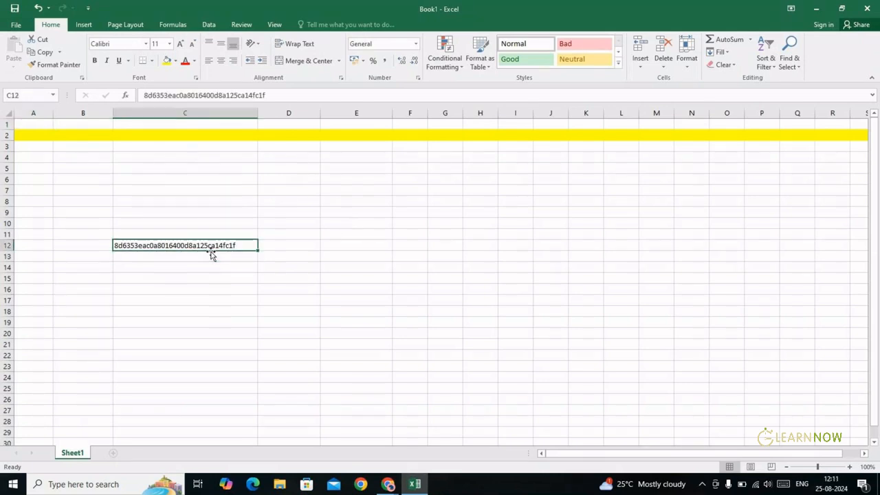
key(Delete)
key(Up)
key(Up)
key(Up)
key(Up)
key(Up)
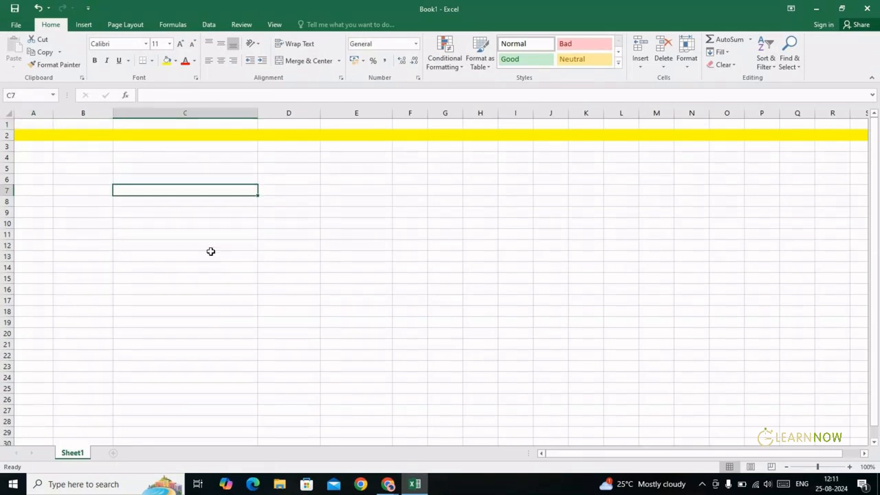
key(Up)
key(Up)
key(Up)
key(Up)
key(Up)
key(Left)
key(Left)
key(Up)
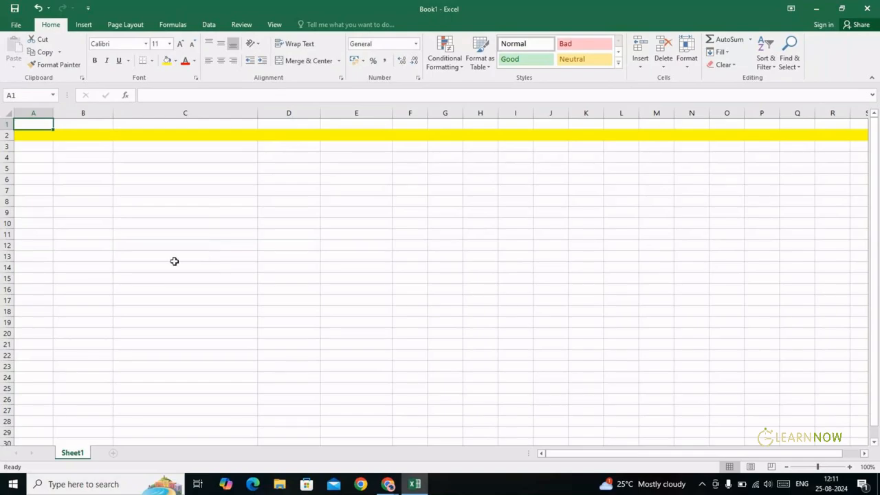
key(alt+Tab)
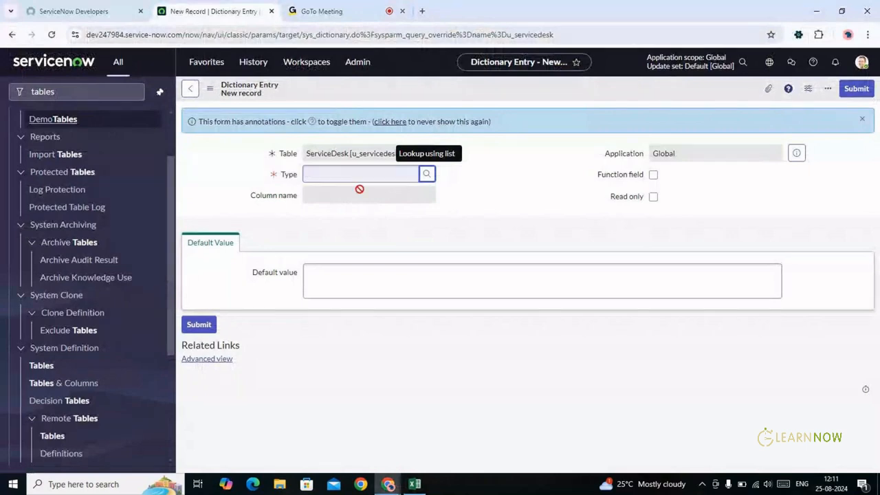
key(alt+Tab)
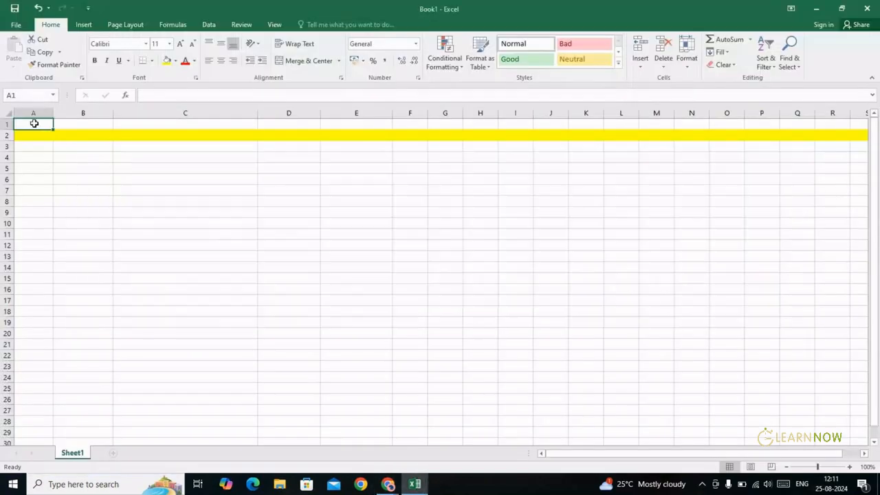
double_click(35, 124)
key(alt+Tab)
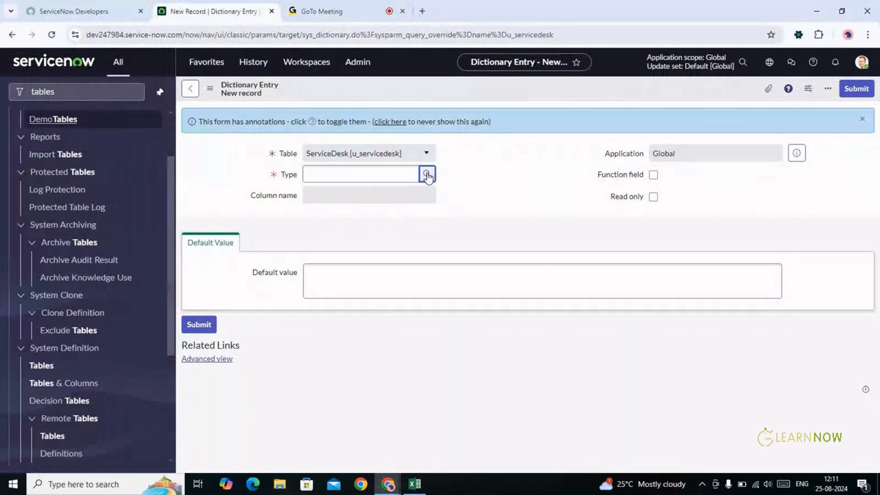
Pick Integer from the field types lookup as the column type
click(426, 175)
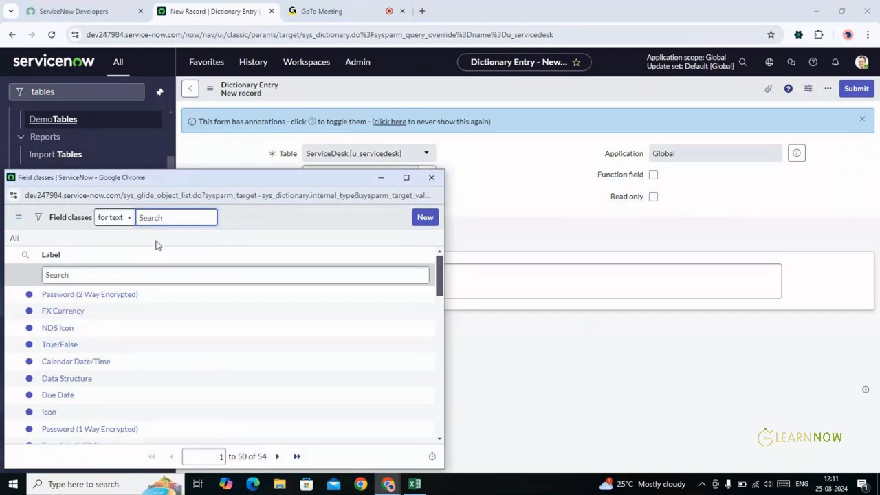
click(124, 274)
text(integer)
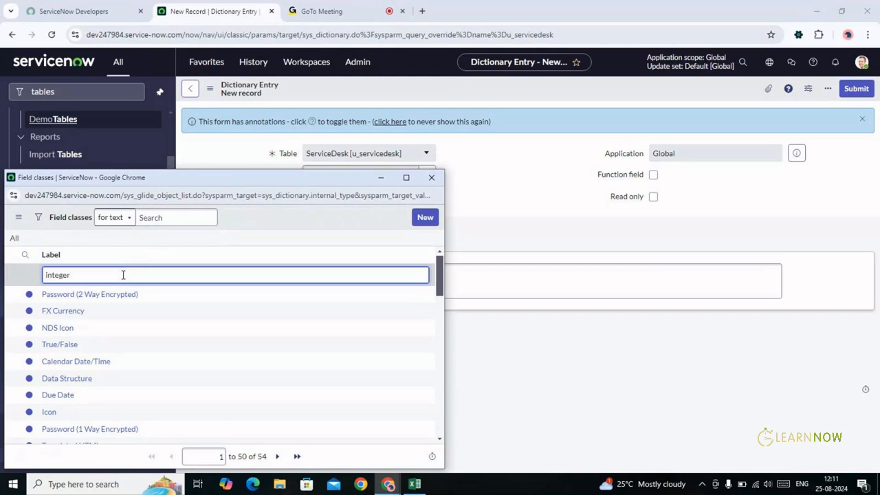
key(Return)
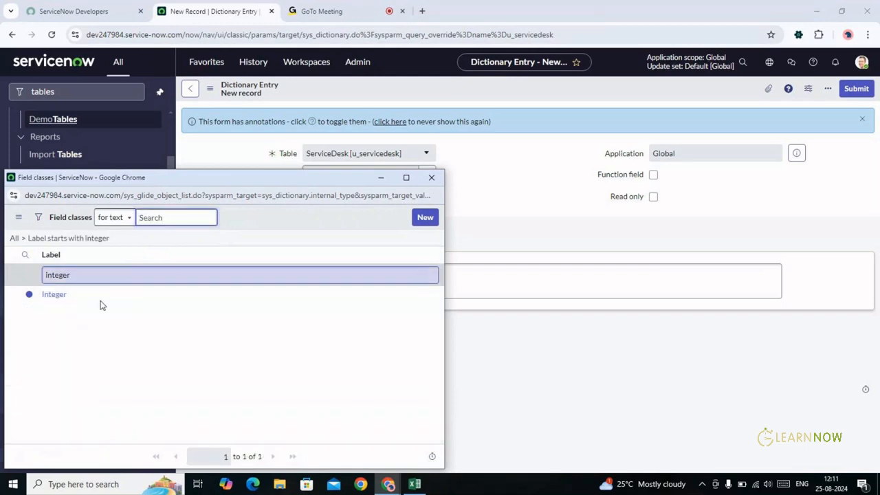
click(52, 295)
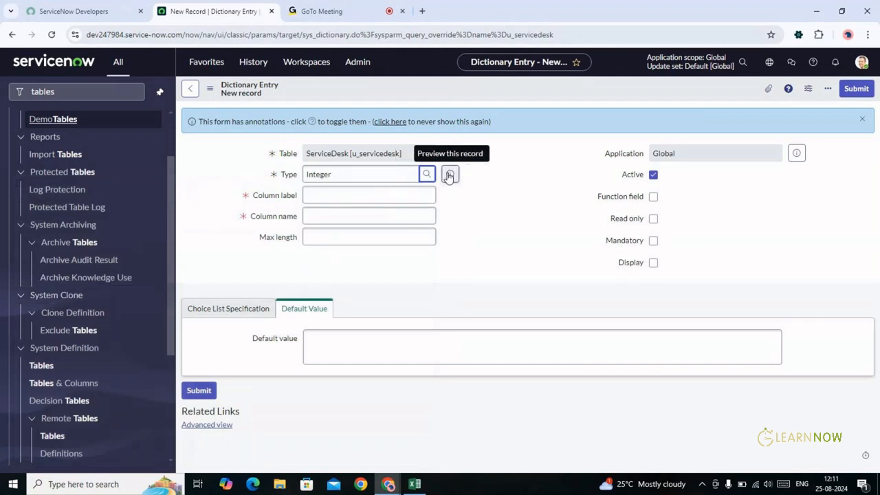
Replace the Integer type with String, then switch to cell A1 in Excel
click(367, 172)
double_click(367, 171)
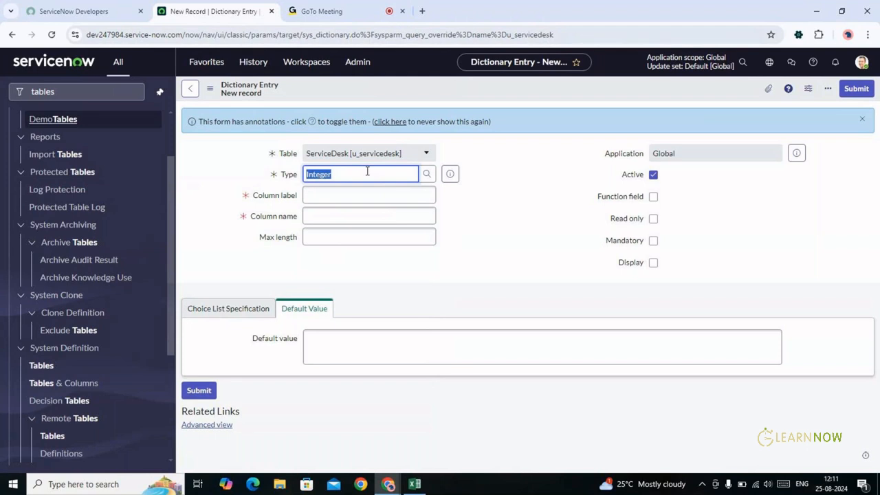
key(BackSpace)
text(string)
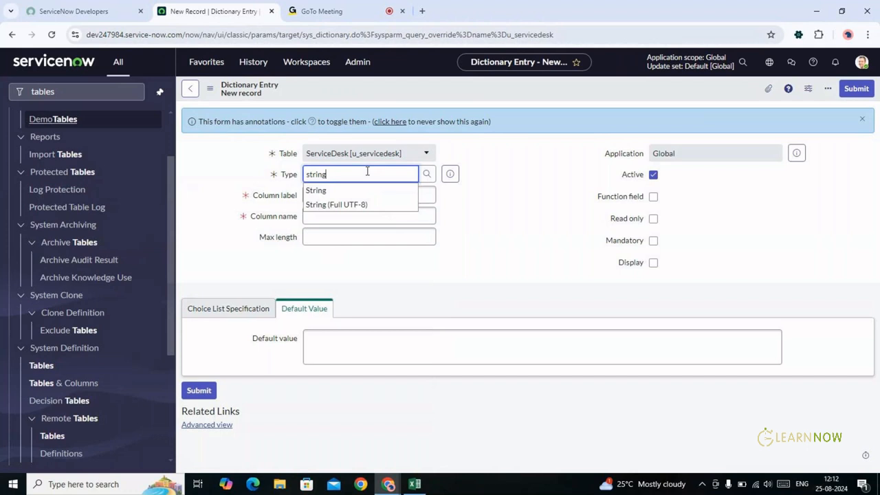
click(343, 190)
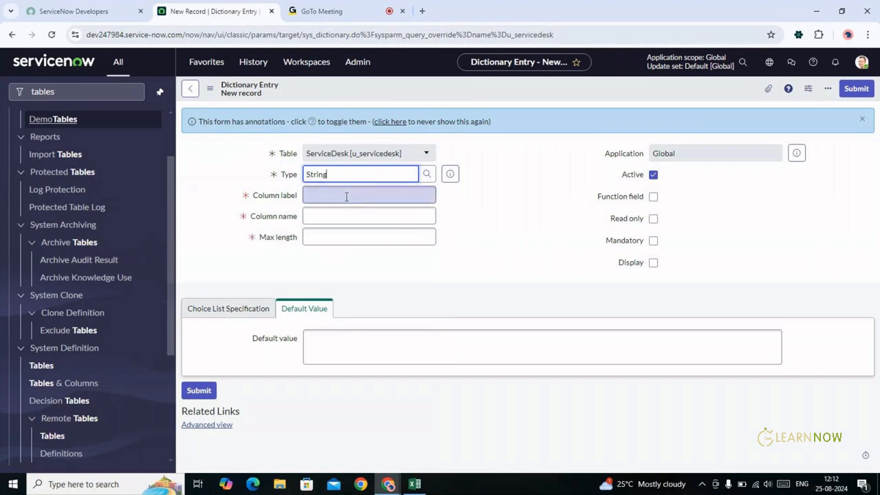
click(346, 196)
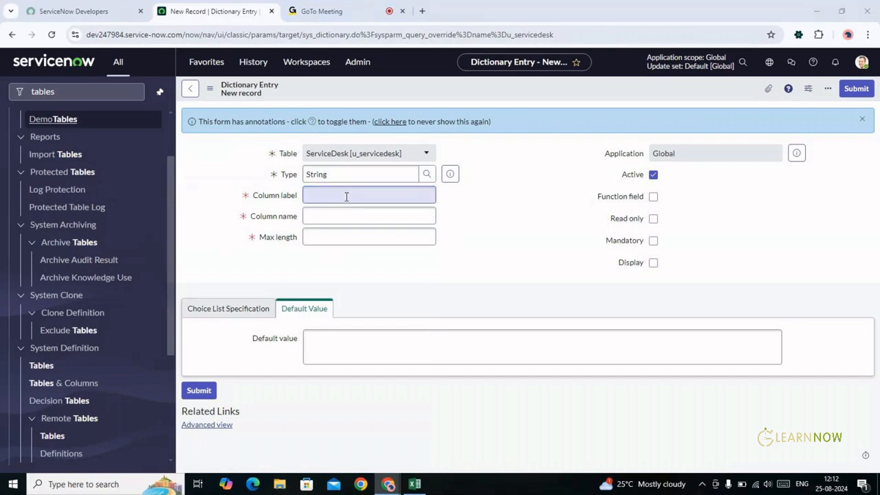
key(alt+Tab)
click(36, 125)
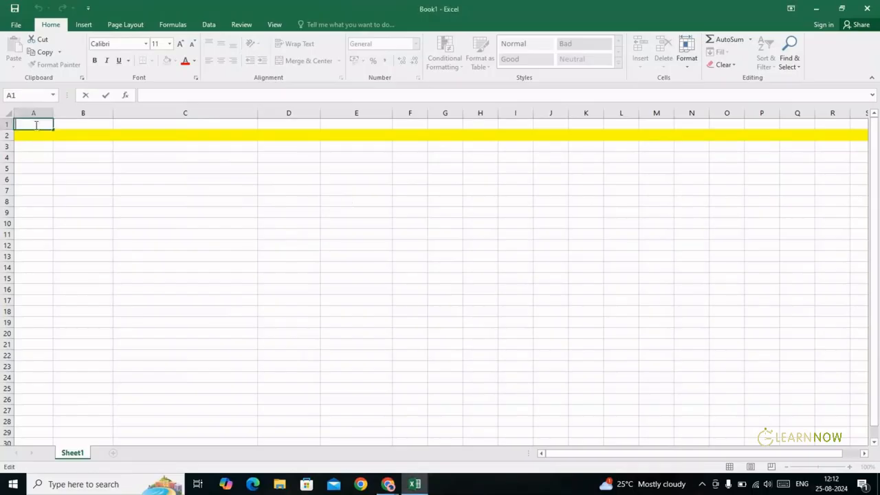
Check the blank Book1 by selecting column A, A2 and A1, then return to ServiceNow
click(28, 112)
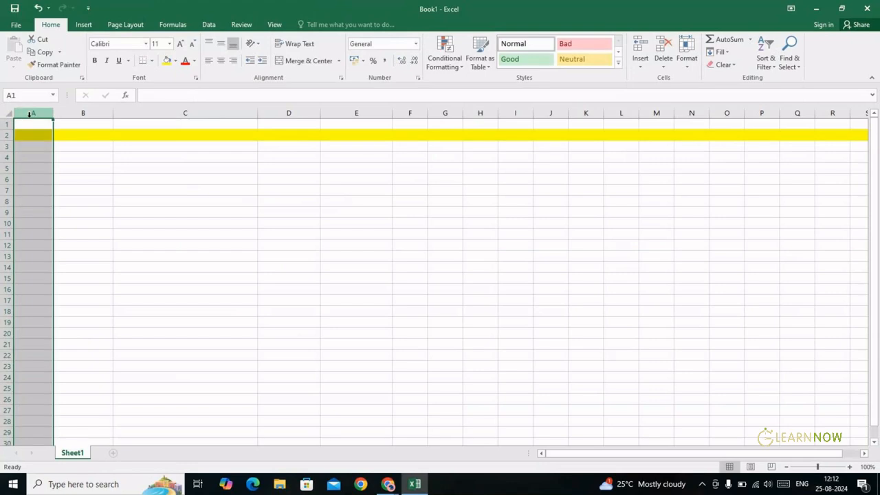
click(32, 135)
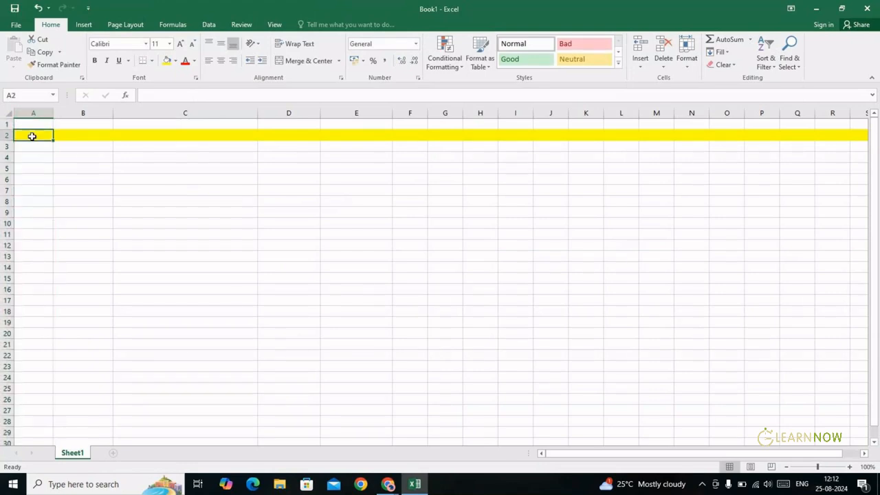
click(31, 122)
key(alt+Tab)
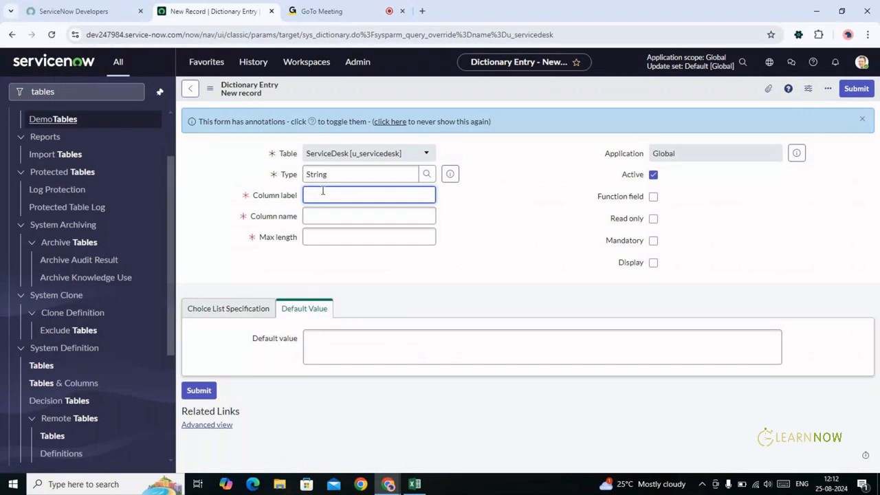
Enter ServiceNumber as the Column label so the name fills in as u_servicenumber
text(S)
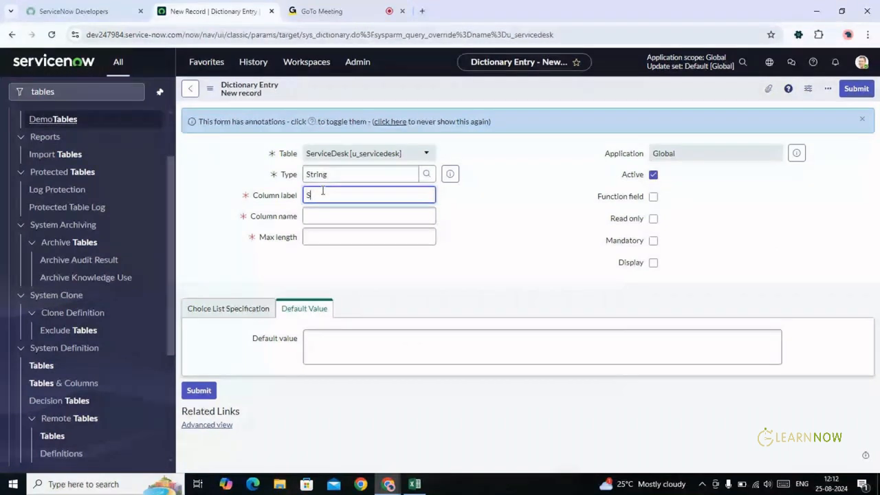
text(e)
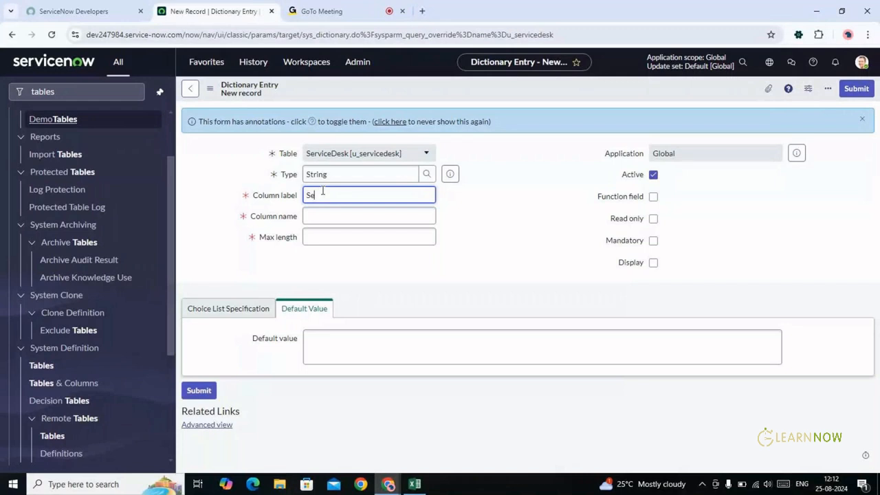
text(rviceNumber)
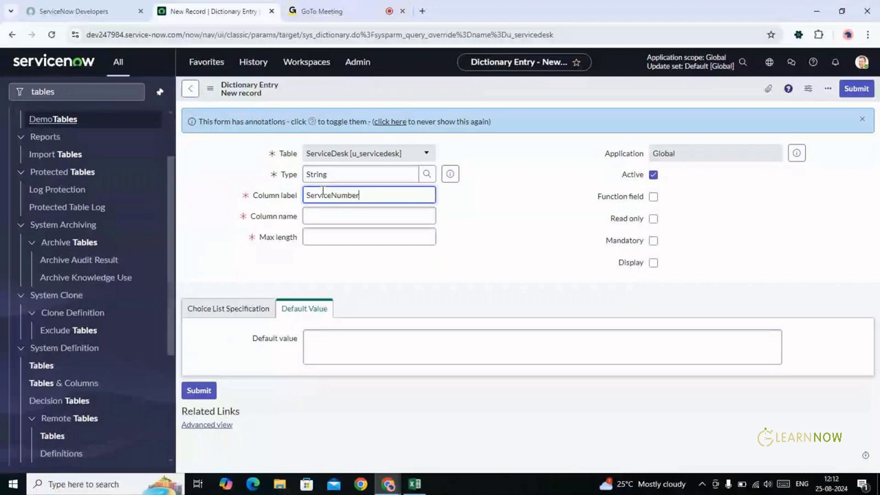
key(Tab)
key(Tab)
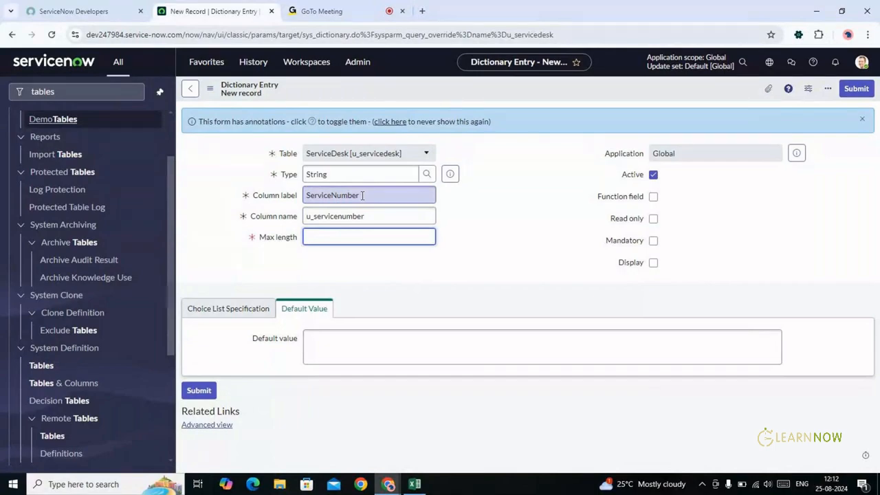
key(alt+Tab)
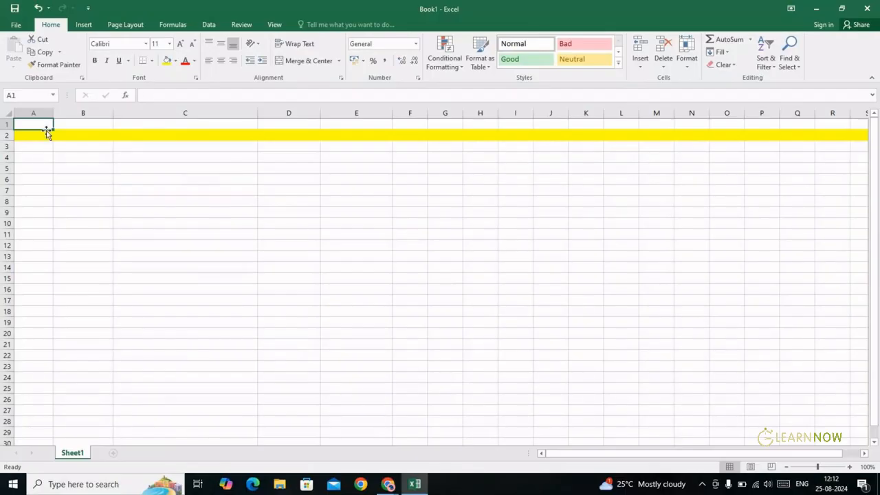
Enter the ServiceNumber heading in A1 and autofit column A to it
text(Servicen)
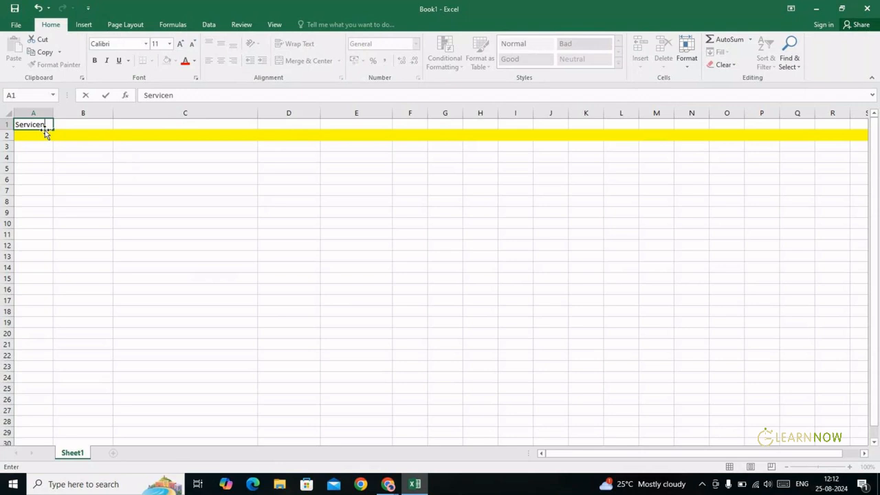
key(BackSpace)
text(Number)
key(Tab)
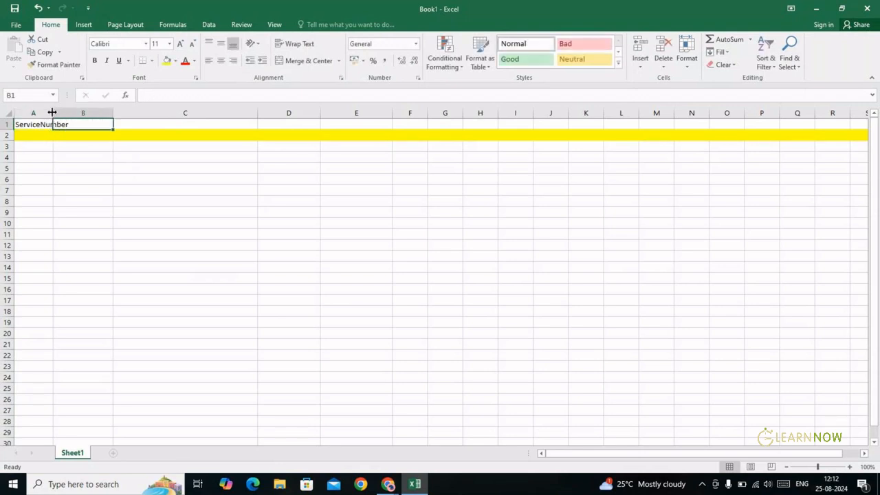
double_click(53, 113)
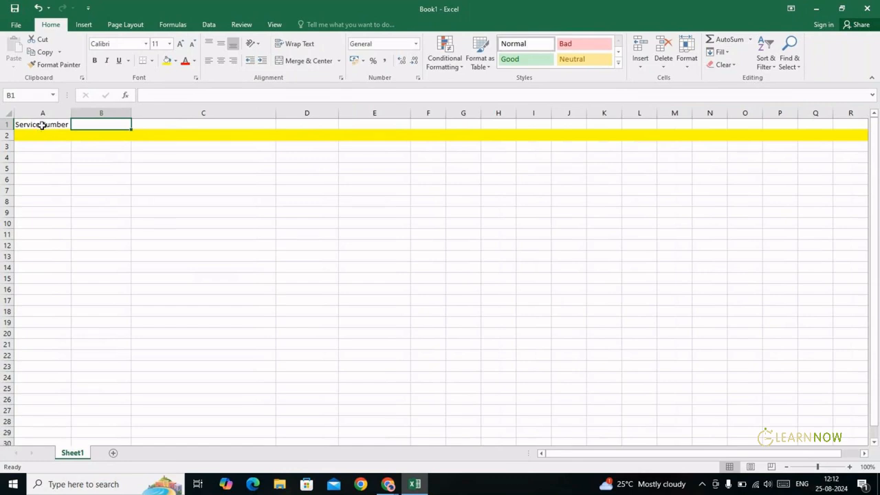
click(41, 125)
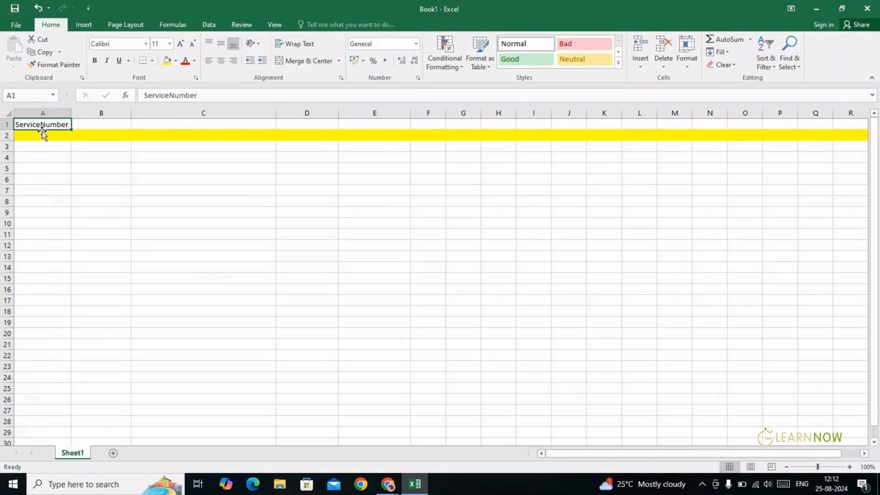
Type test text in A2 and A3, clear it, and return to ServiceNow
click(42, 135)
text(sdsdsswewe)
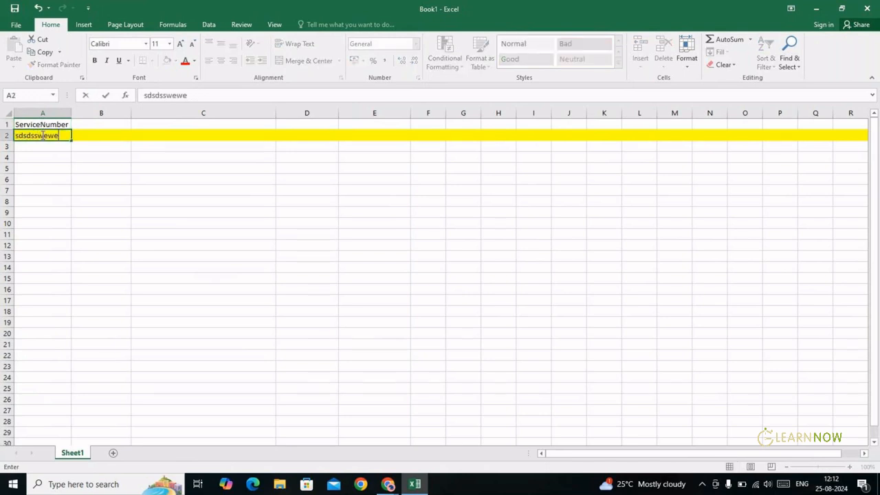
key(BackSpace)
key(BackSpace)
key(BackSpace)
key(BackSpace)
key(BackSpace)
key(BackSpace)
key(BackSpace)
key(BackSpace)
key(BackSpace)
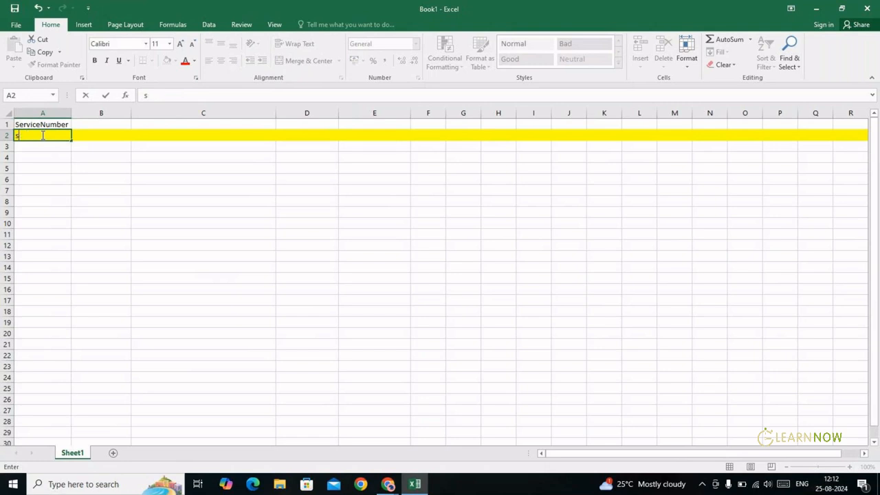
text(dfdf)
key(Return)
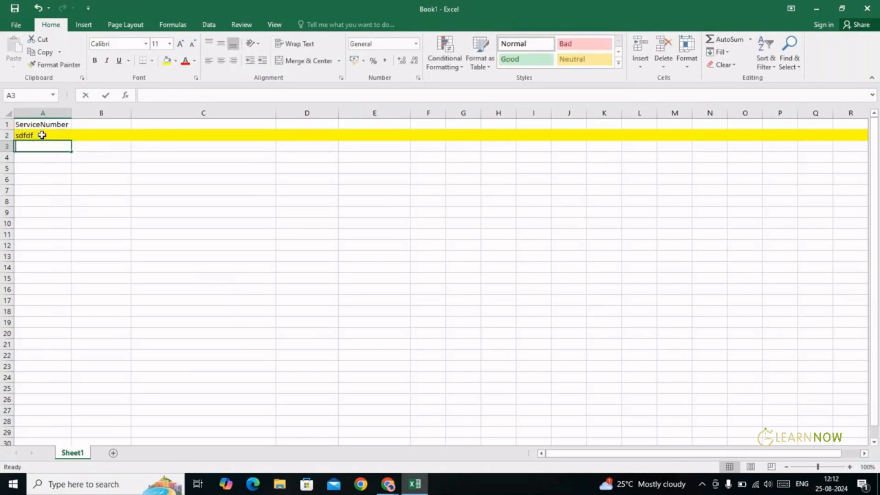
text(dfdfd)
key(BackSpace)
key(BackSpace)
key(BackSpace)
key(BackSpace)
key(BackSpace)
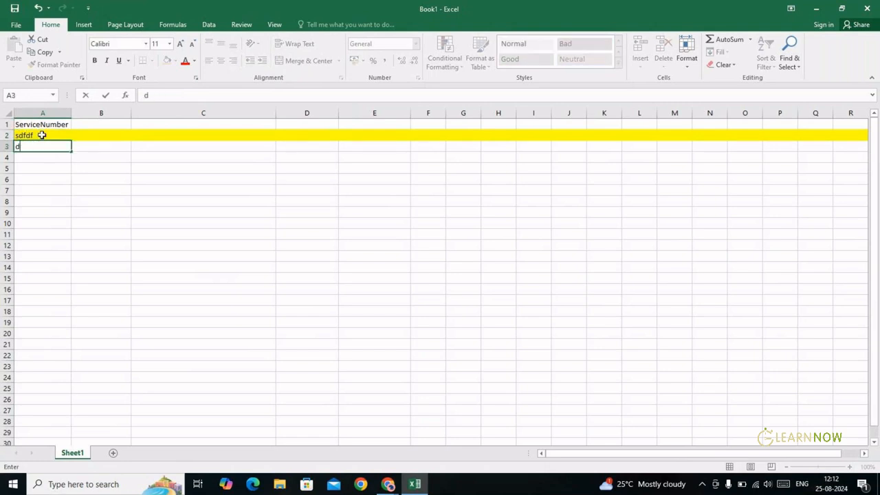
click(42, 135)
key(Delete)
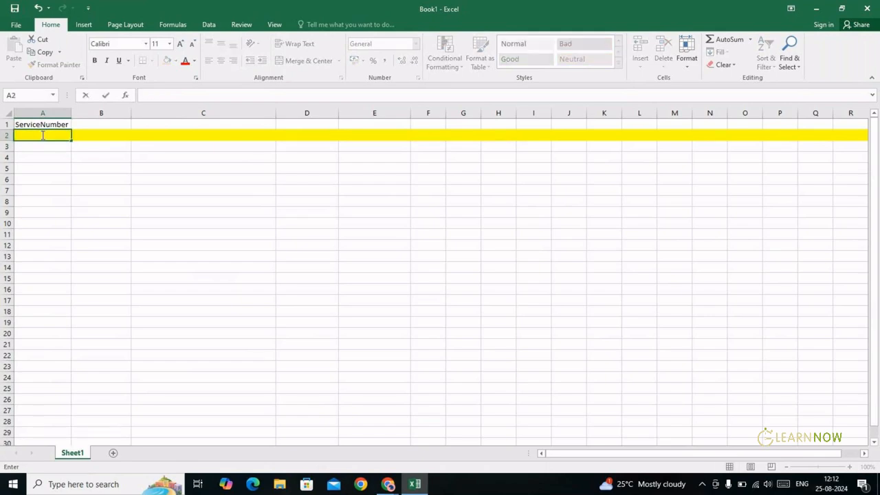
key(alt+Tab)
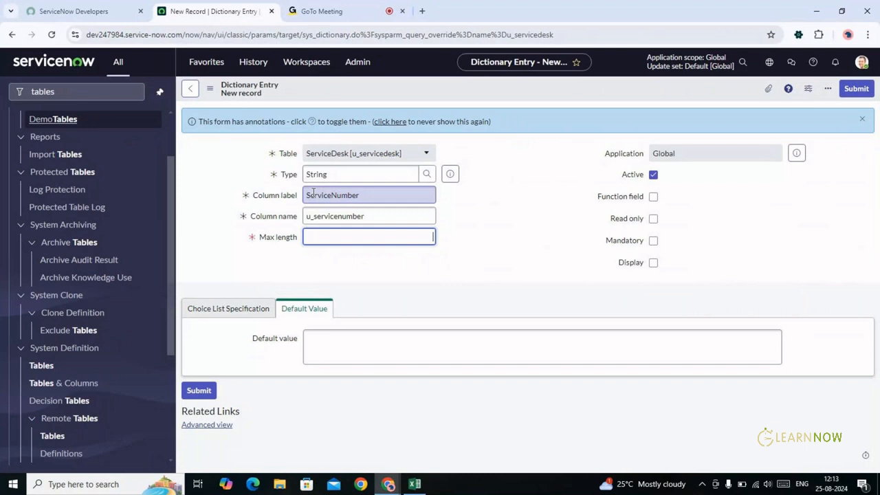
Review the u_servicenumber column name and empty Max length field without changing them
mouse_move(289, 199)
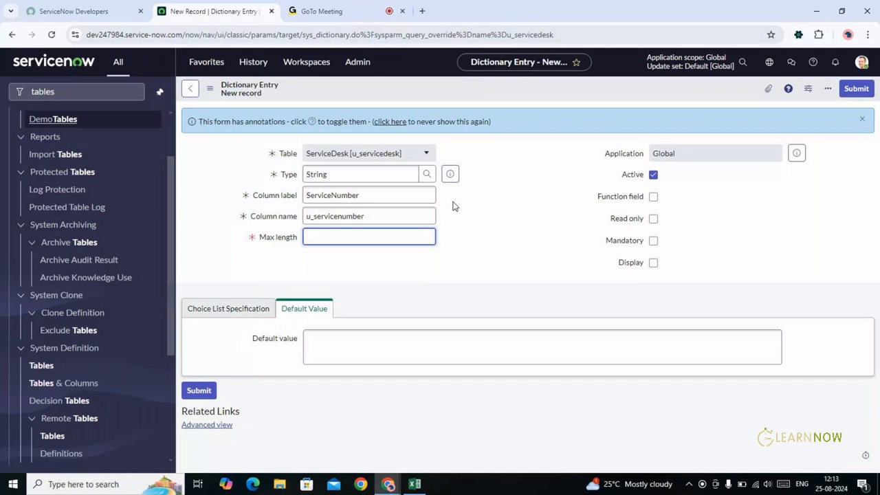
click(313, 216)
double_click(312, 216)
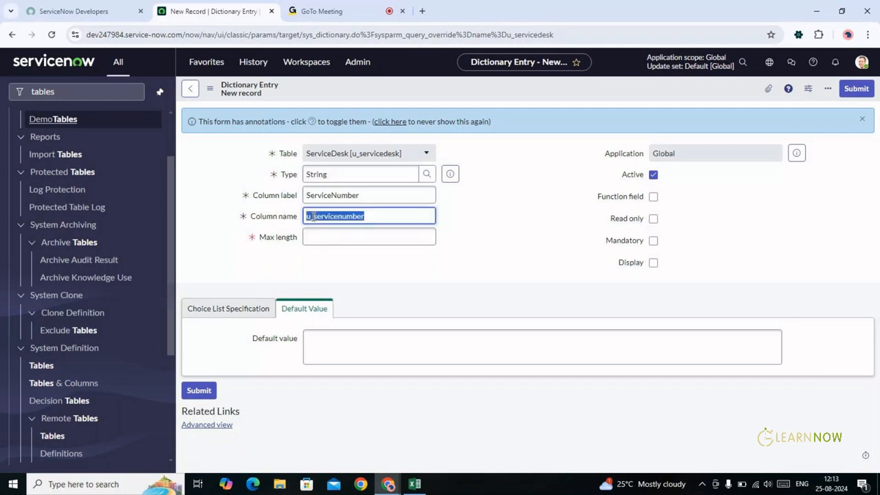
click(313, 216)
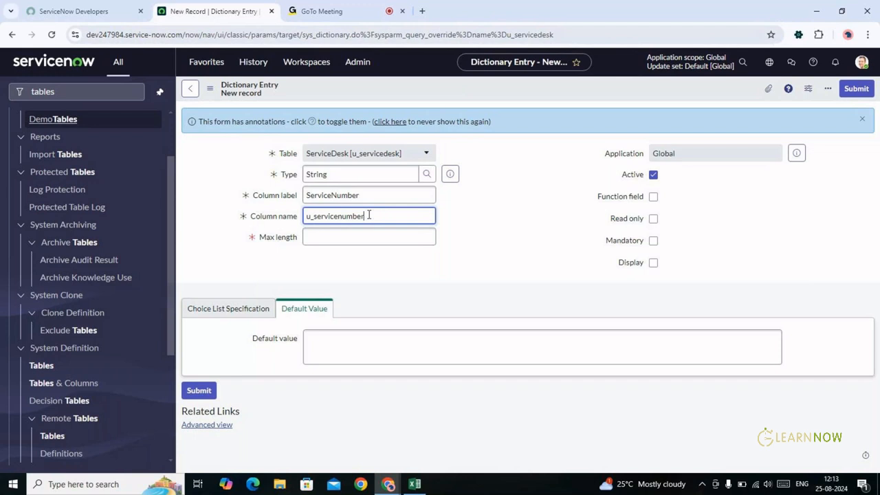
click(343, 234)
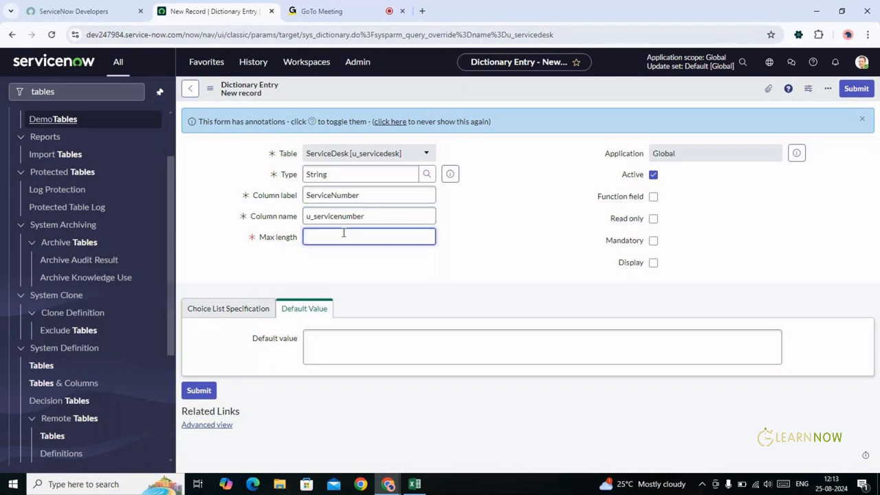
key(alt+Tab)
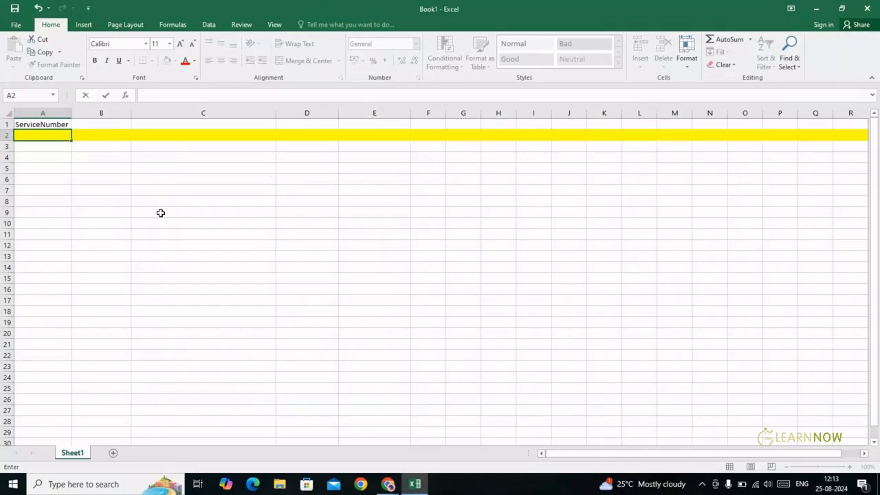
Type and erase stray test text in Excel's A2, then return to the ServiceNow form
text(ertyuiopjhgflkjddfd jfjdfjd jfdjf)
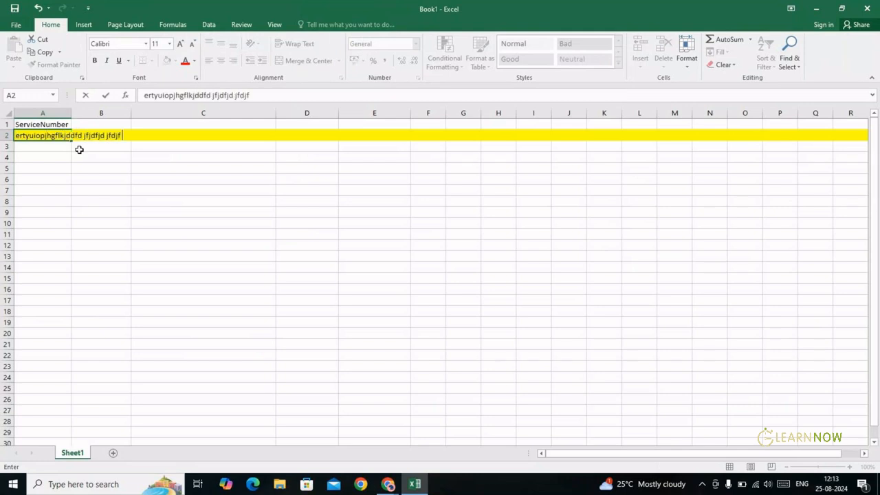
text( djf jfdjfdkjf kdjf kdfjfj kdjf)
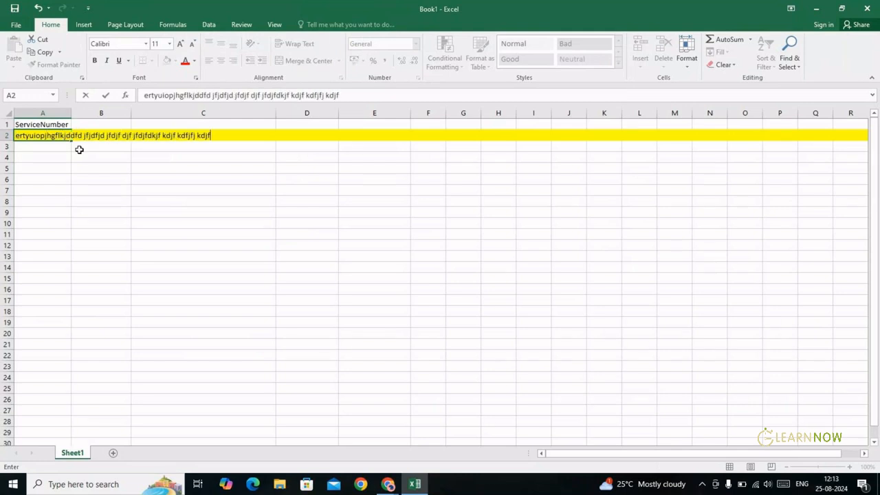
key(BackSpace)
key(BackSpace)
key(BackSpace)
key(BackSpace)
key(BackSpace)
key(BackSpace)
key(BackSpace)
key(BackSpace)
key(BackSpace)
key(BackSpace)
key(BackSpace)
key(BackSpace)
key(BackSpace)
key(BackSpace)
key(BackSpace)
key(BackSpace)
key(BackSpace)
key(BackSpace)
key(BackSpace)
key(BackSpace)
key(BackSpace)
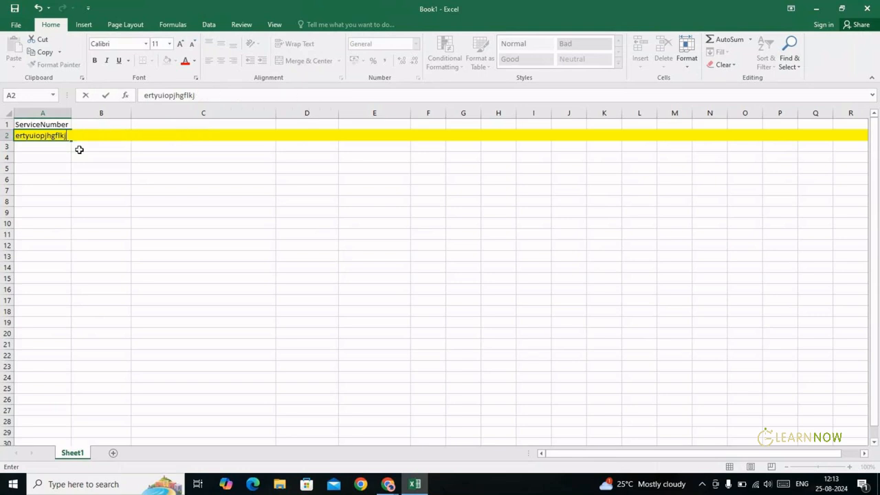
key(BackSpace)
key(BackSpace)
key(BackSpace)
key(BackSpace)
key(BackSpace)
key(BackSpace)
key(BackSpace)
key(BackSpace)
key(BackSpace)
key(BackSpace)
key(BackSpace)
key(BackSpace)
key(BackSpace)
key(BackSpace)
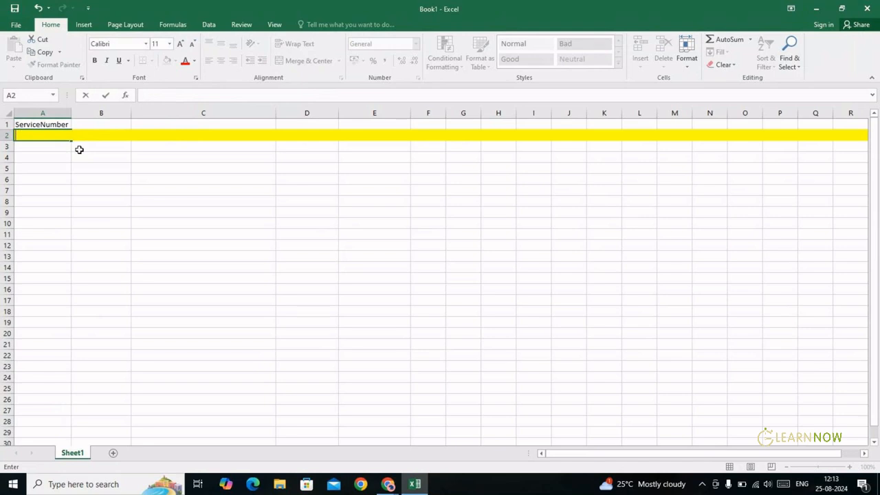
key(alt+Tab)
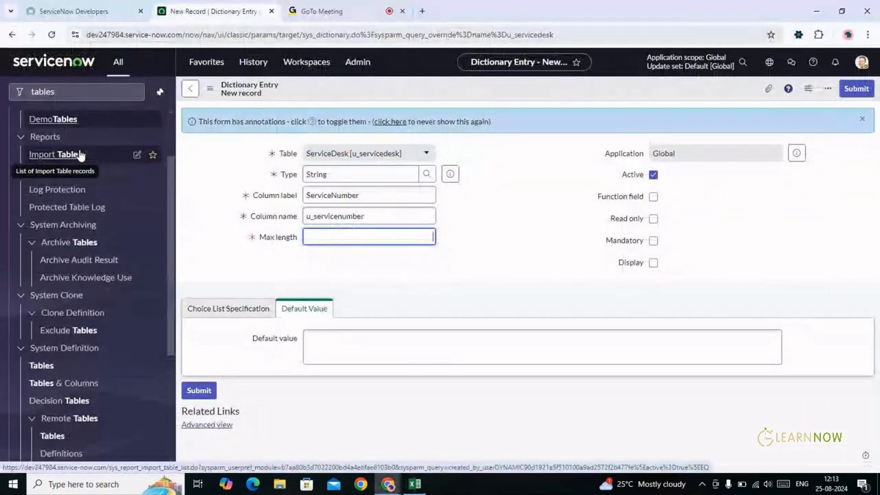
Set Max length to 40, check the Choice List and Default Value sections, and submit
text(40)
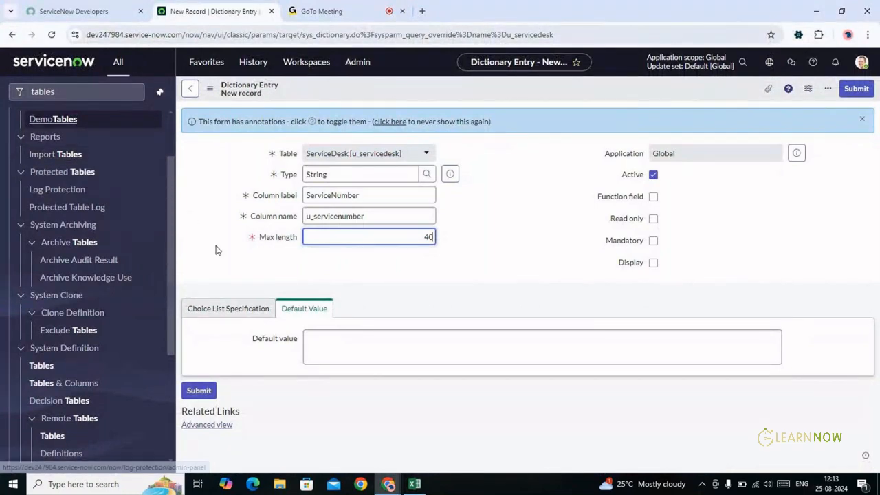
key(Tab)
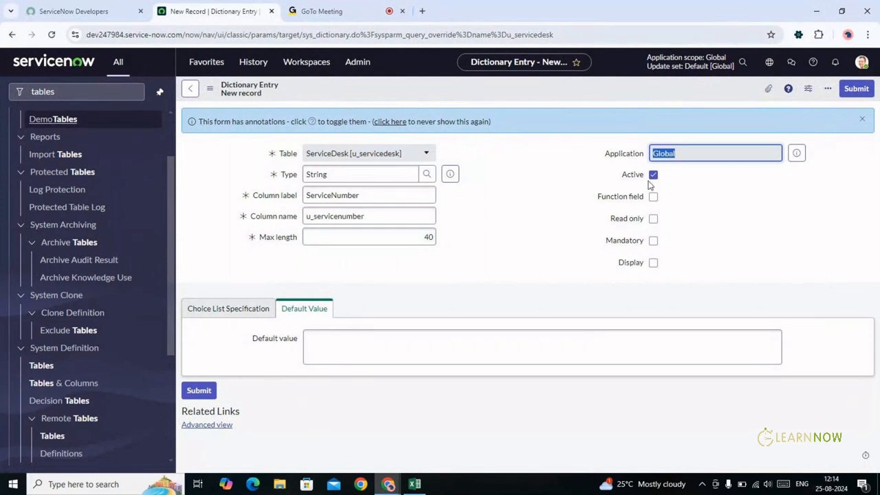
click(653, 218)
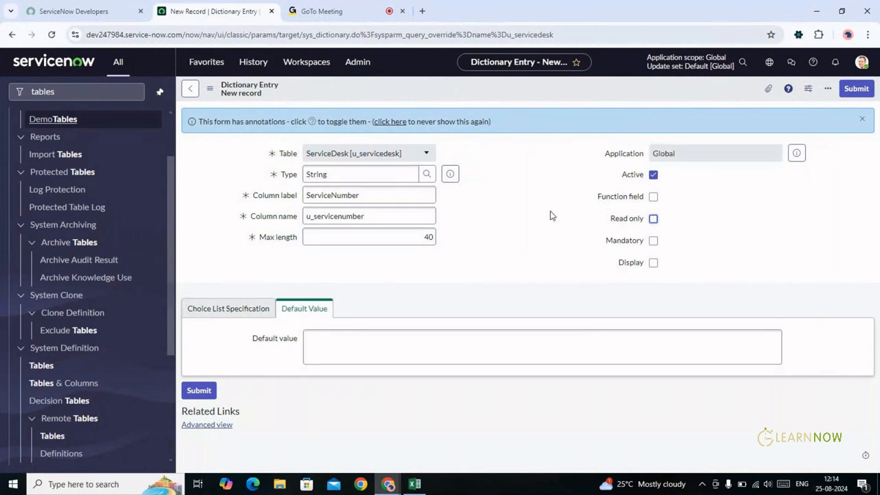
click(233, 312)
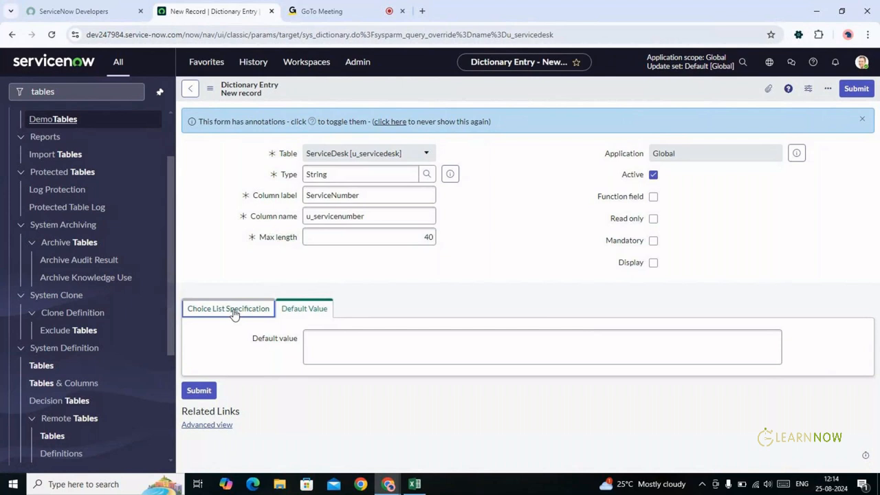
click(295, 310)
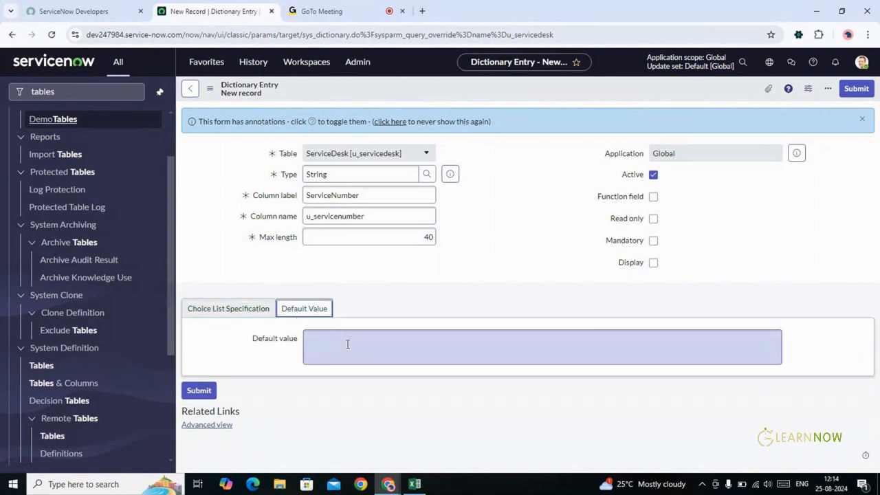
click(199, 390)
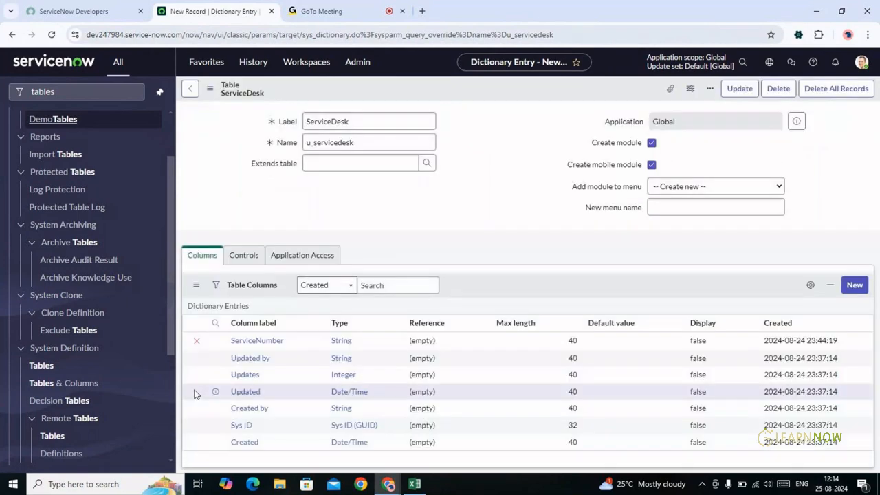
key(alt+Tab)
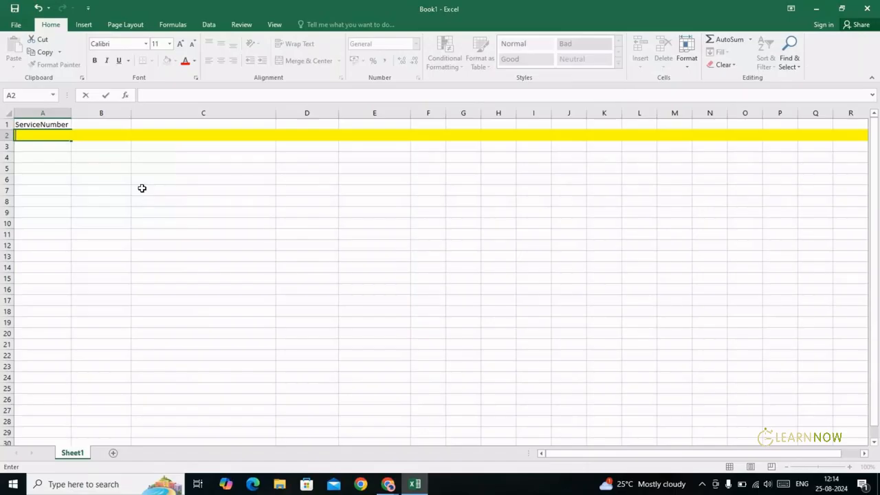
click(47, 123)
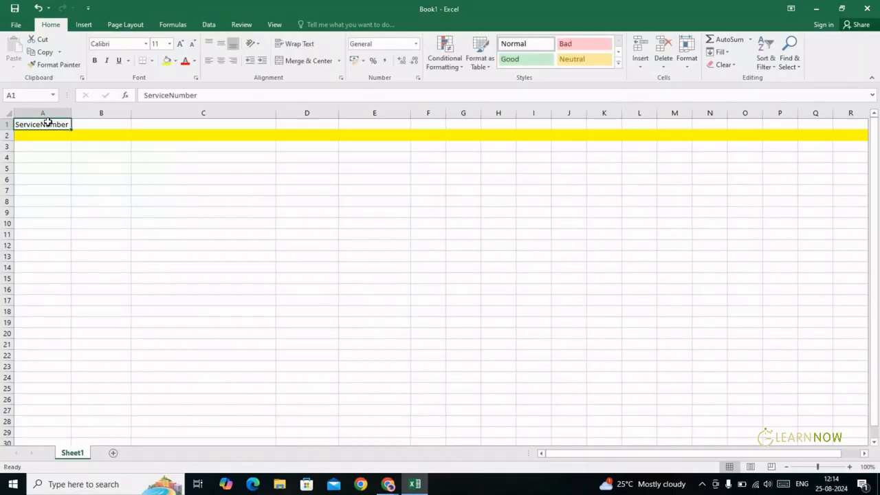
double_click(48, 123)
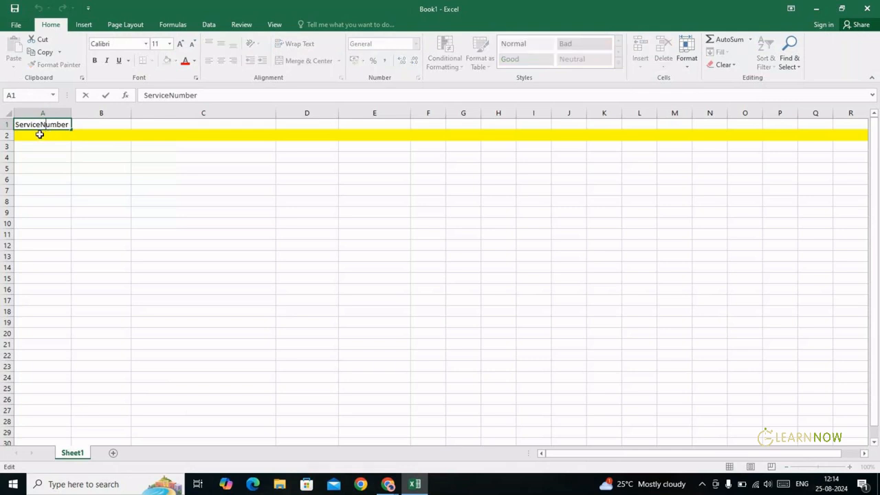
double_click(60, 124)
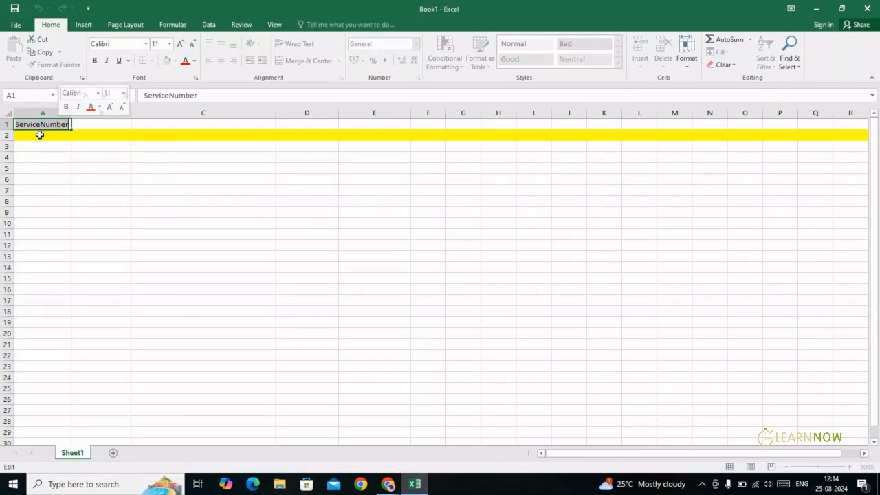
click(40, 135)
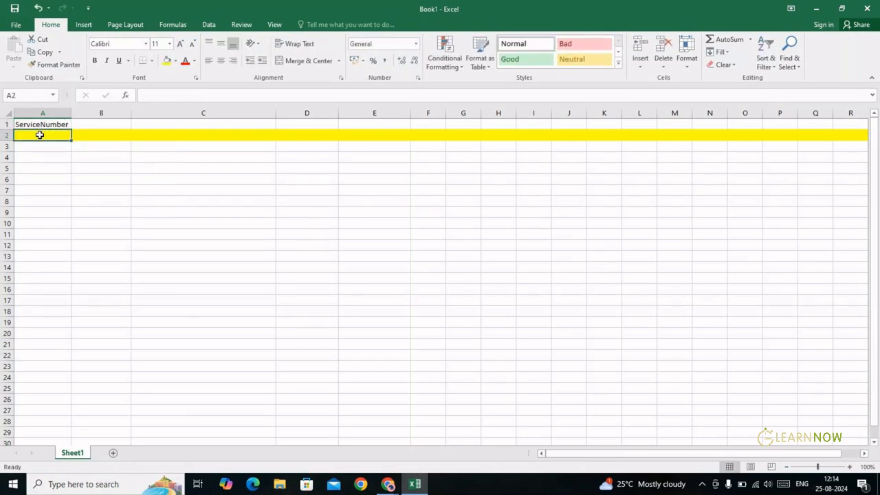
key(alt+Tab)
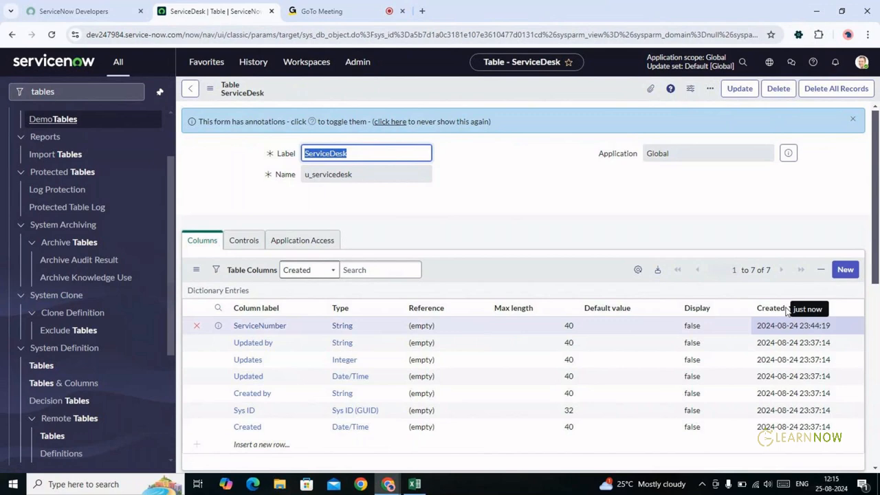
Start a new ServiceDesk column, clear the rejected 'Customer' type, and bring up the field-type lookup list
click(844, 270)
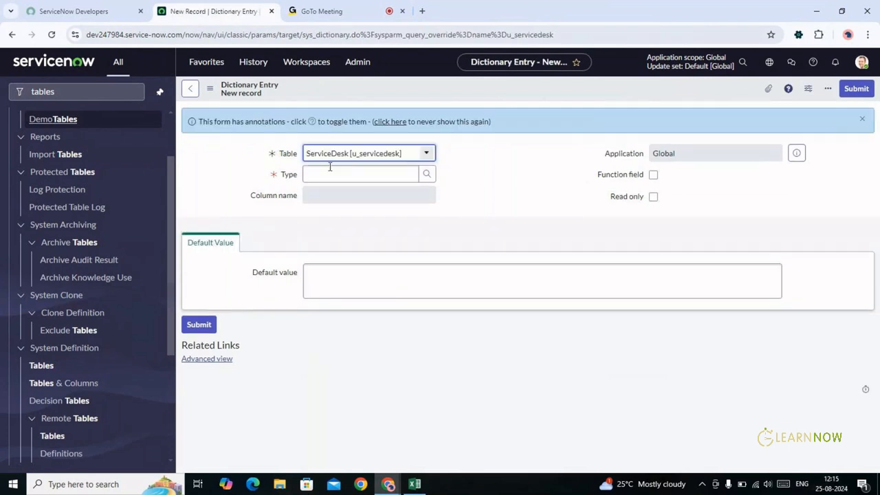
click(329, 171)
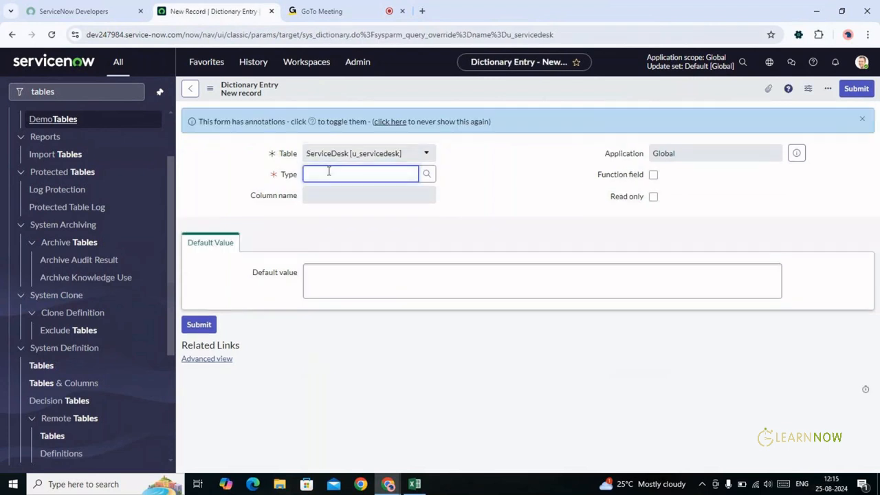
text(Customer)
key(Tab)
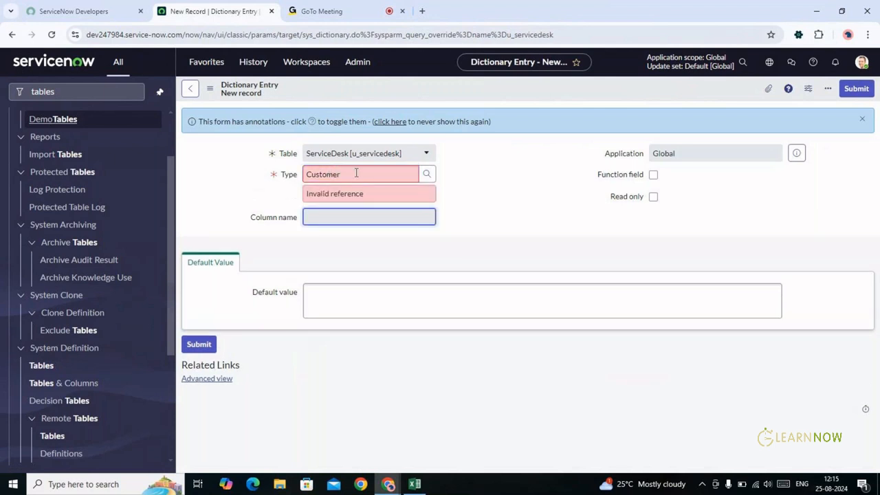
click(356, 173)
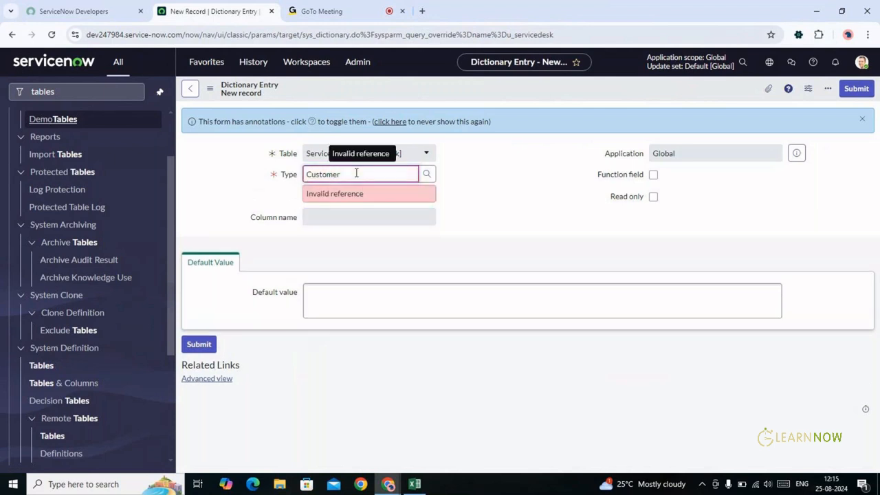
key(BackSpace)
key(BackSpace)
key(BackSpace)
key(BackSpace)
key(BackSpace)
key(BackSpace)
key(BackSpace)
key(BackSpace)
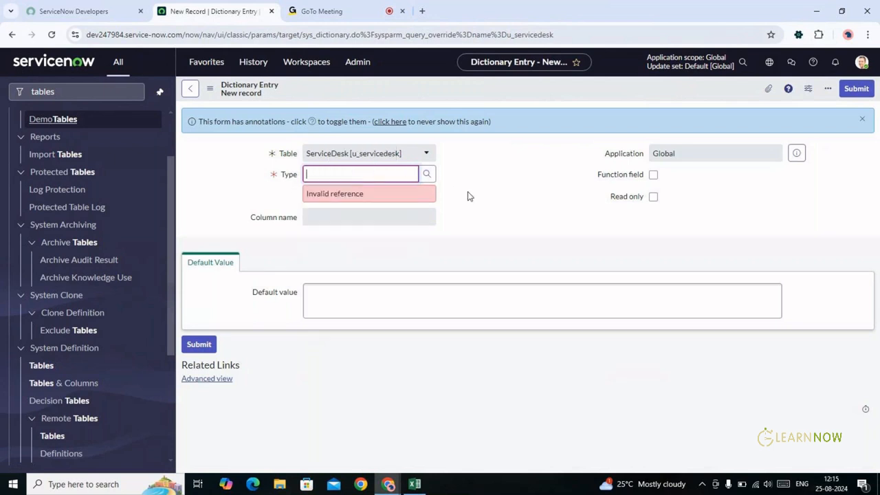
click(468, 196)
click(380, 170)
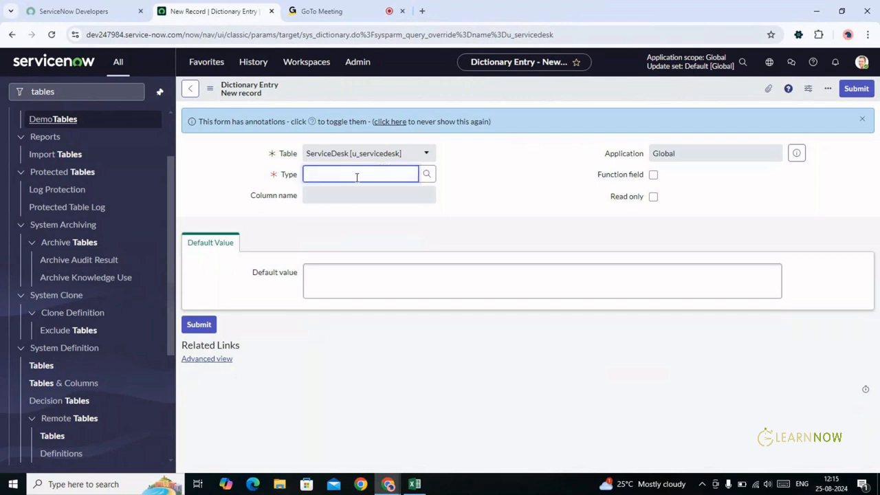
click(427, 175)
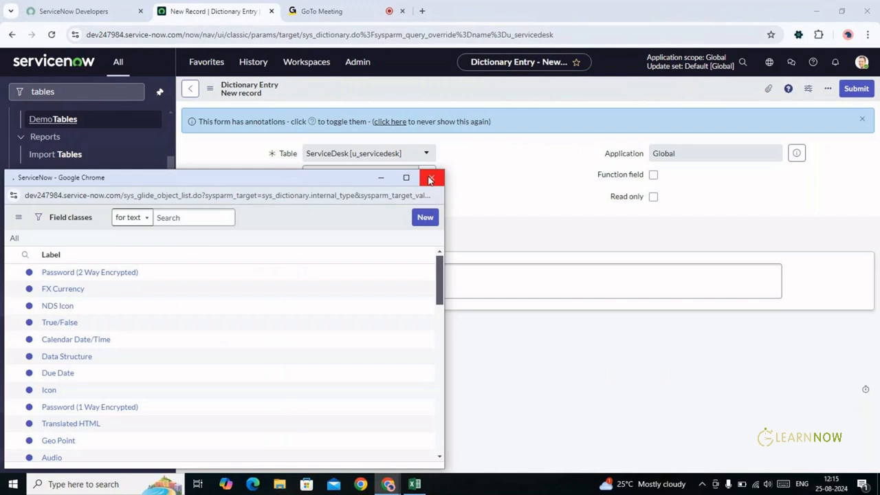
Search the field types for 'string' and set the new entry's Type to String
click(157, 274)
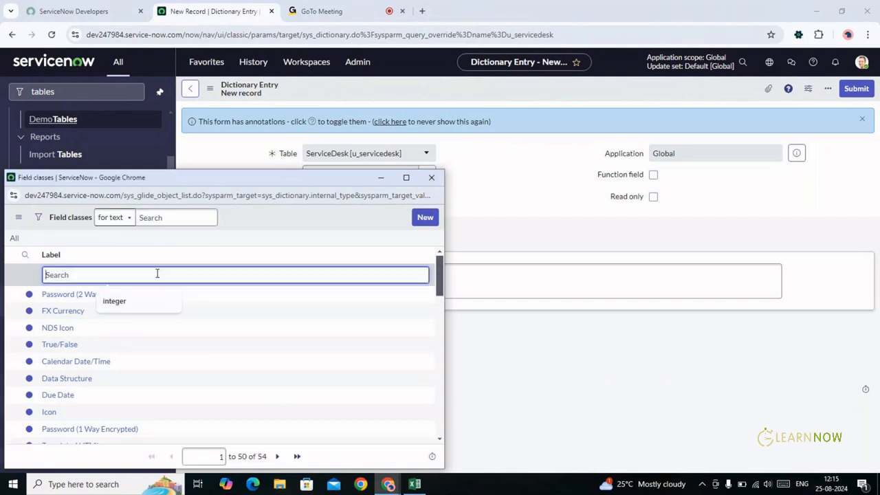
text(string)
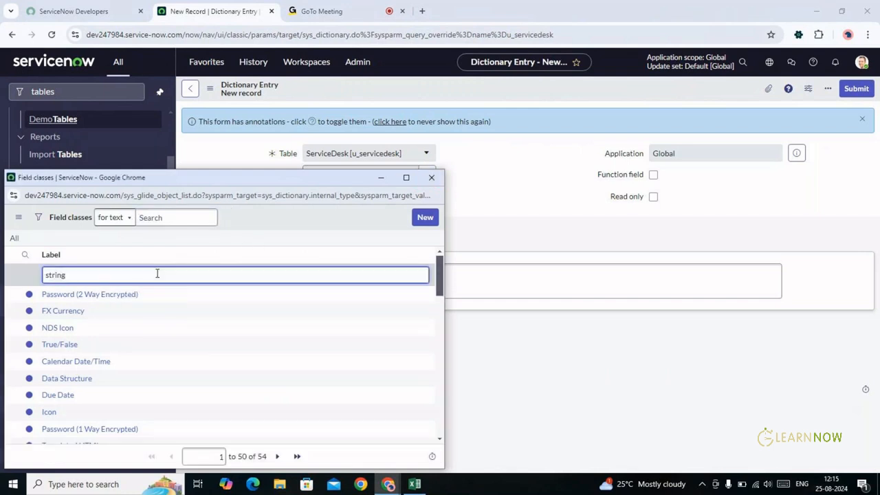
key(Return)
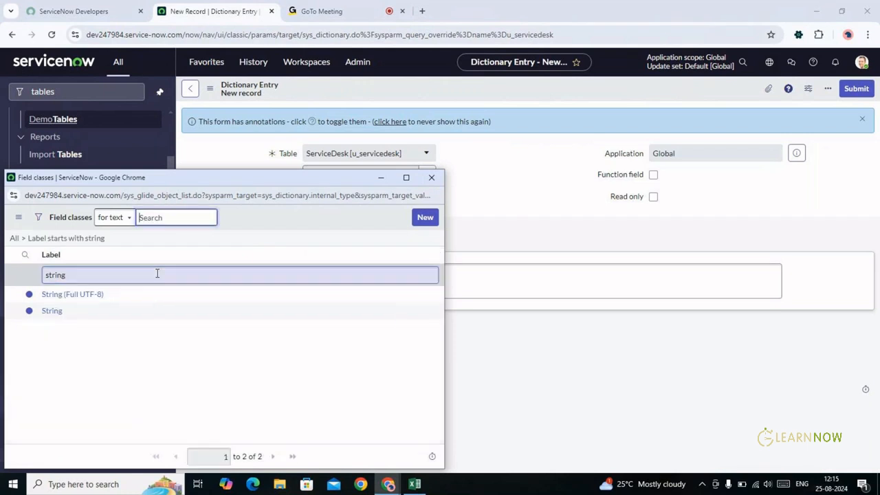
click(55, 313)
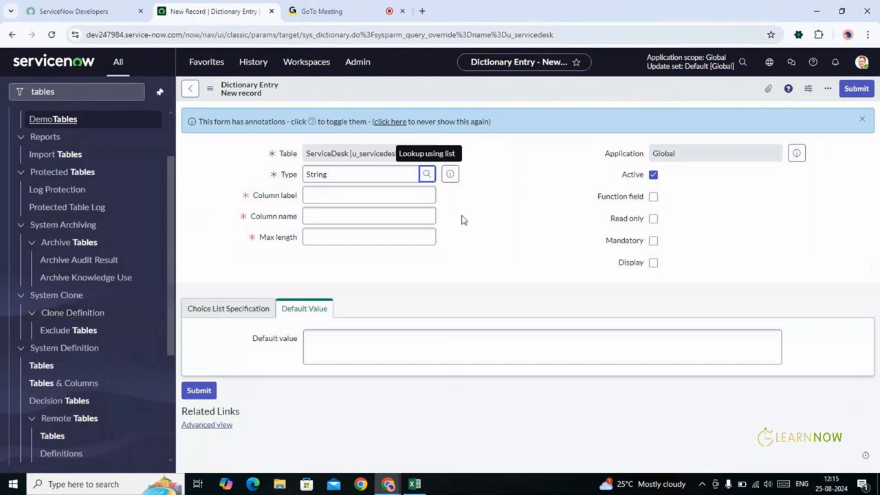
click(395, 169)
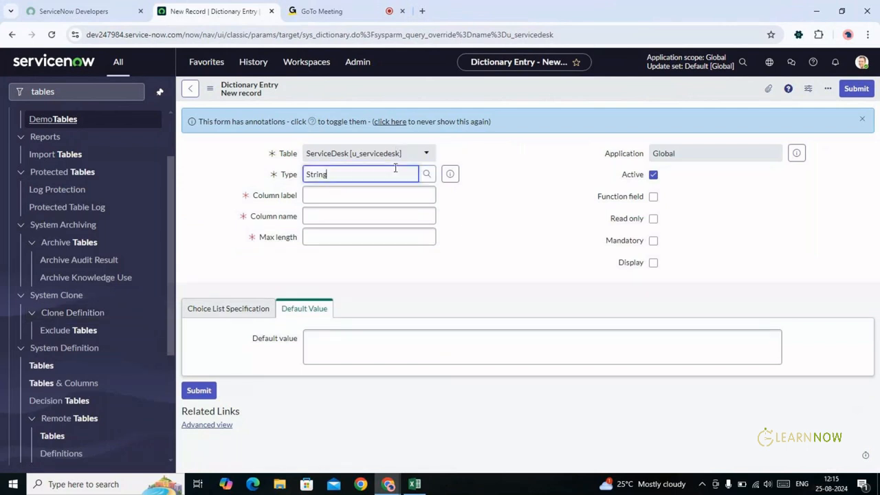
key(ctrl+a)
text(string)
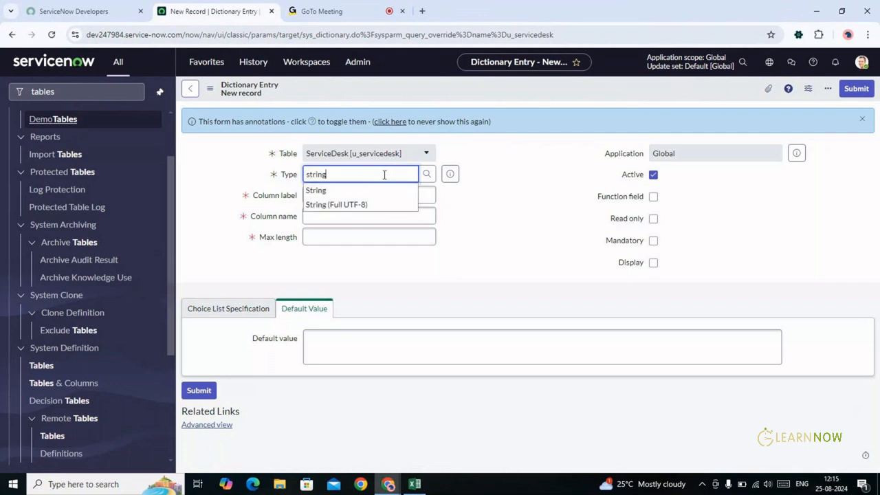
click(477, 181)
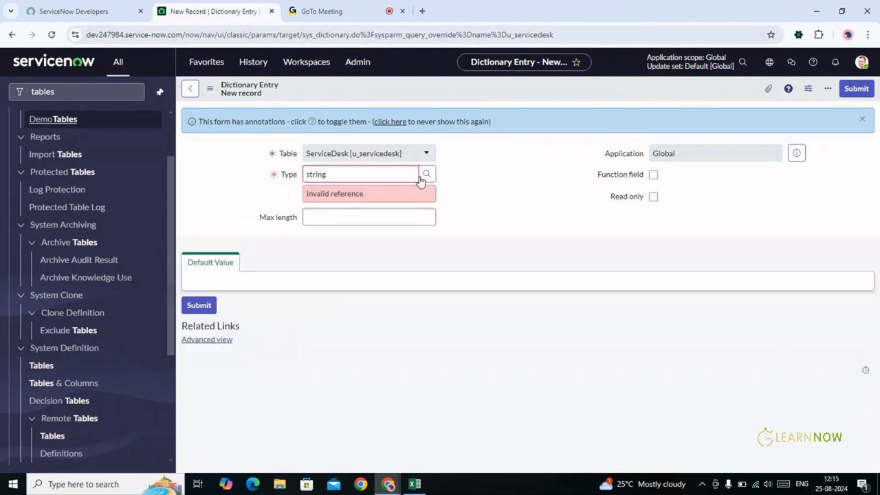
double_click(368, 172)
text(str)
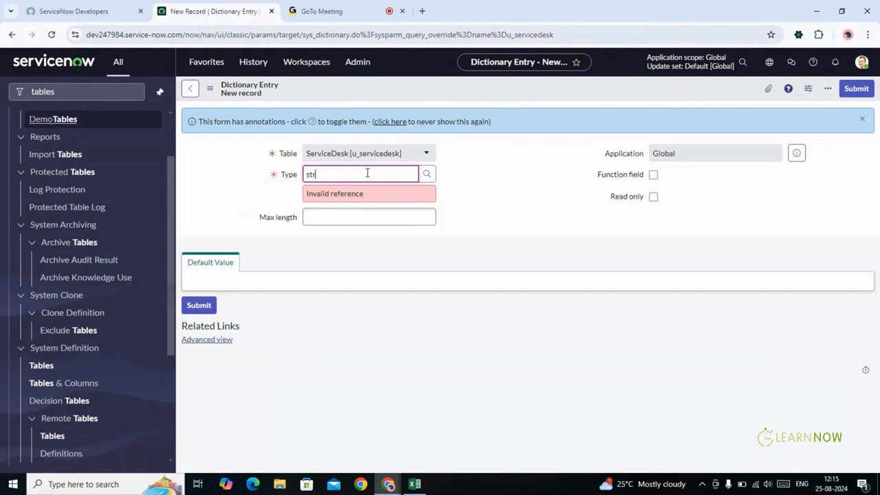
text(ing)
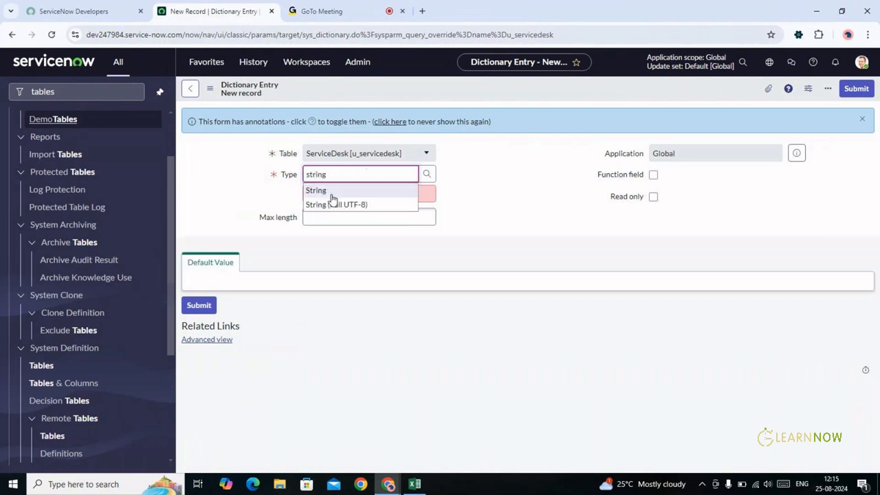
click(331, 196)
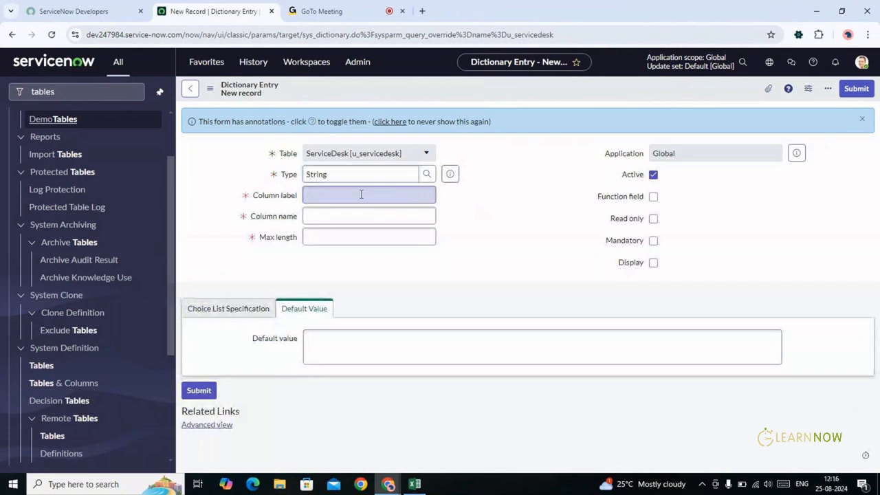
Enter column label 'Customer' with max length 40, submit it, and start another new entry
click(320, 194)
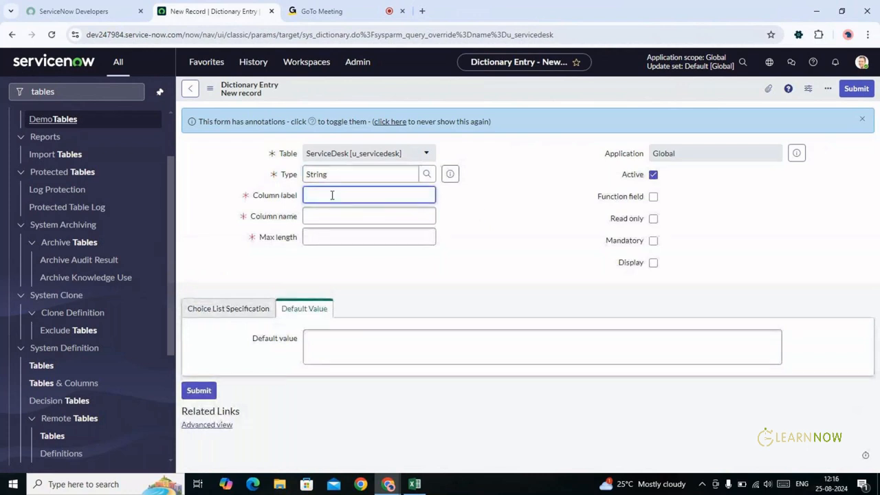
text(Customer)
key(Tab)
key(Tab)
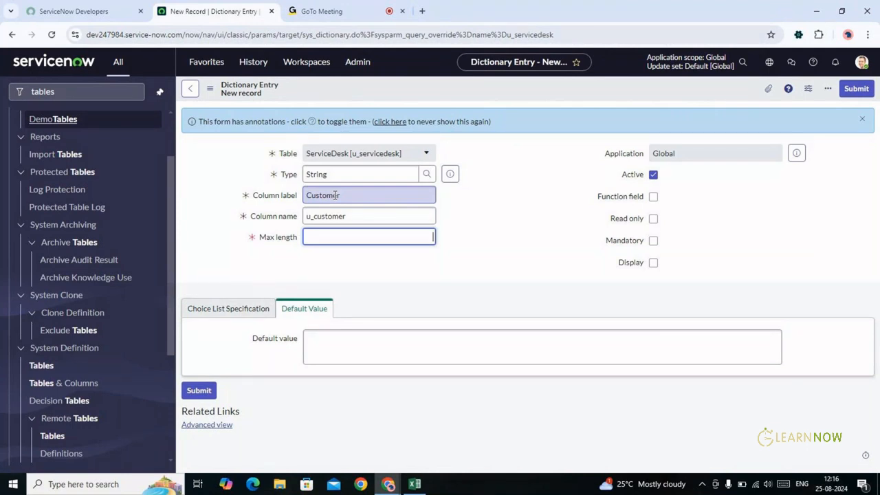
text(40)
key(Tab)
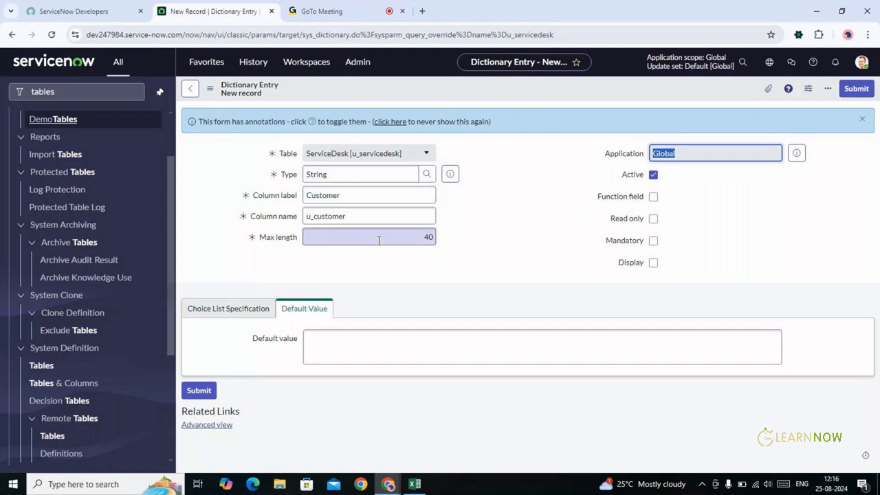
click(199, 390)
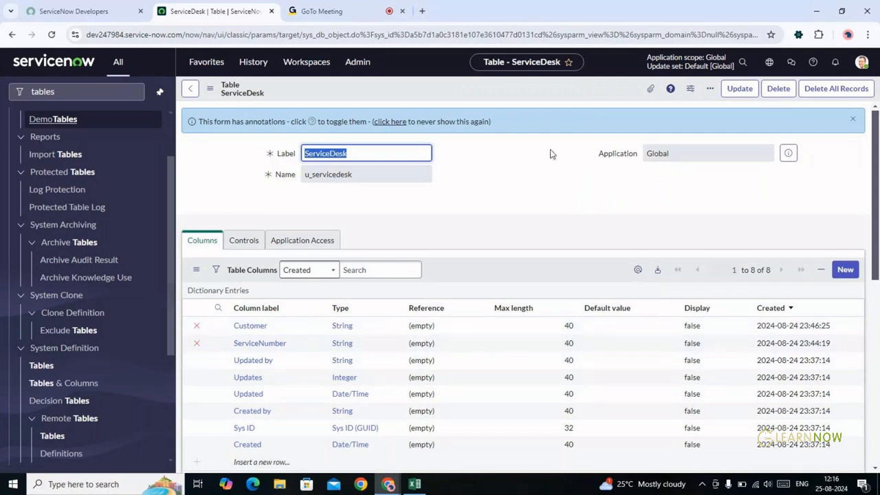
click(846, 270)
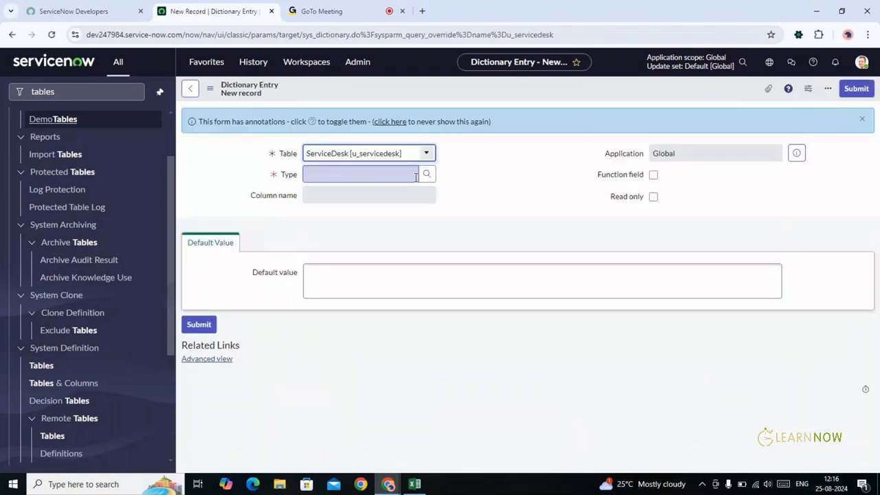
Set the new dictionary entry's Type to String
click(383, 174)
text(var)
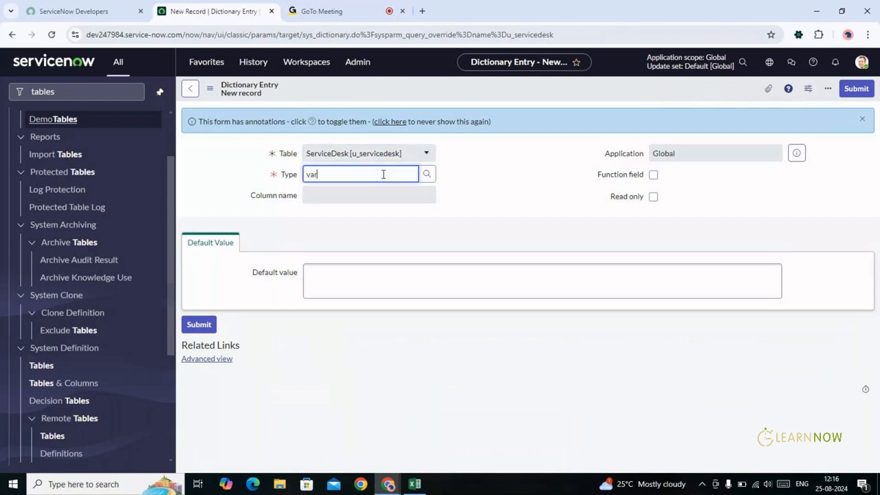
key(BackSpace)
key(BackSpace)
text(string)
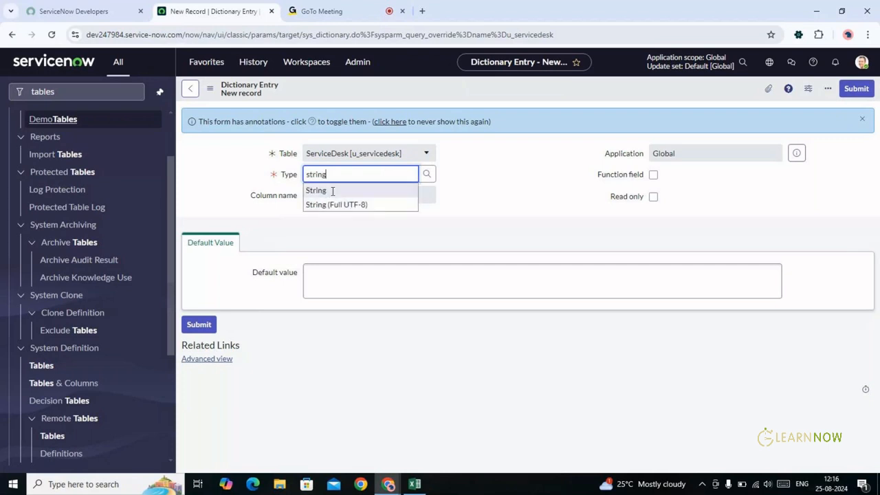
click(332, 191)
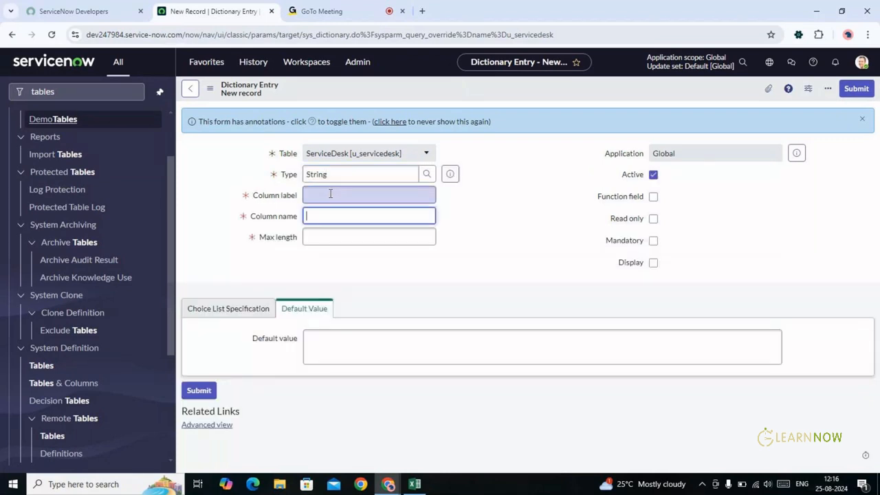
Label the column 'Address' with max length 200, submit it, and start another entry
click(325, 194)
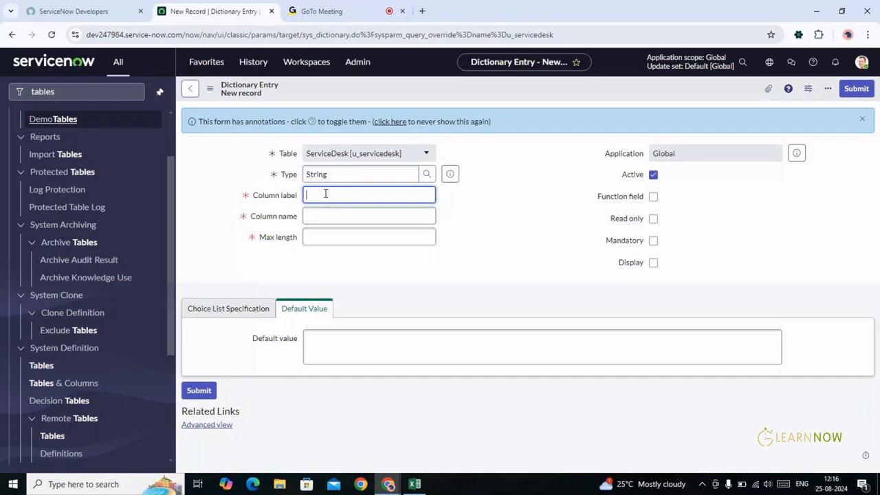
text(Address)
key(Tab)
key(Tab)
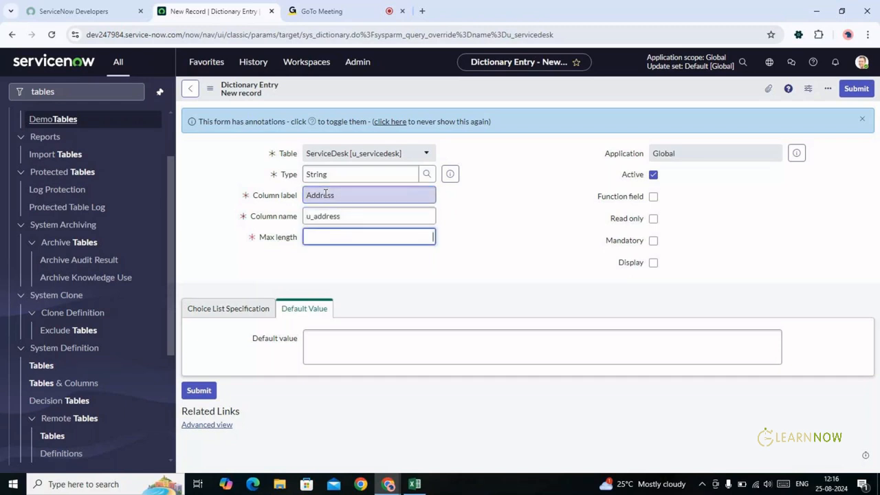
text(200)
key(Tab)
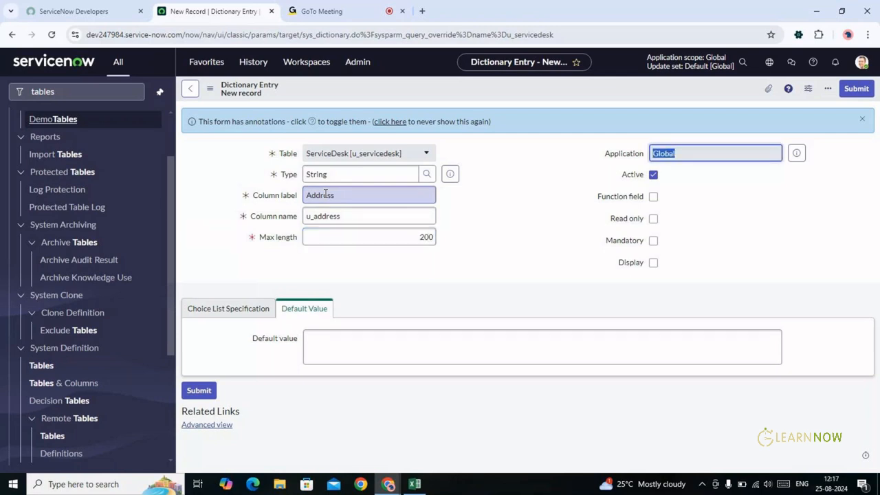
click(205, 390)
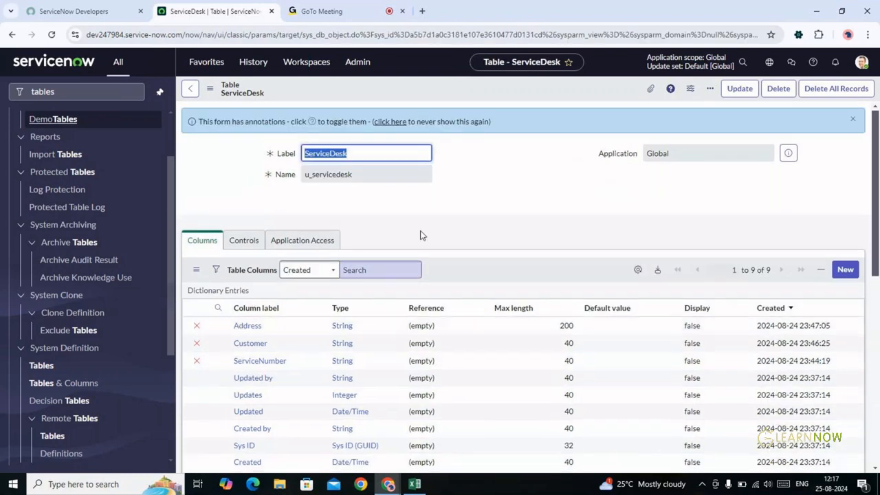
click(846, 271)
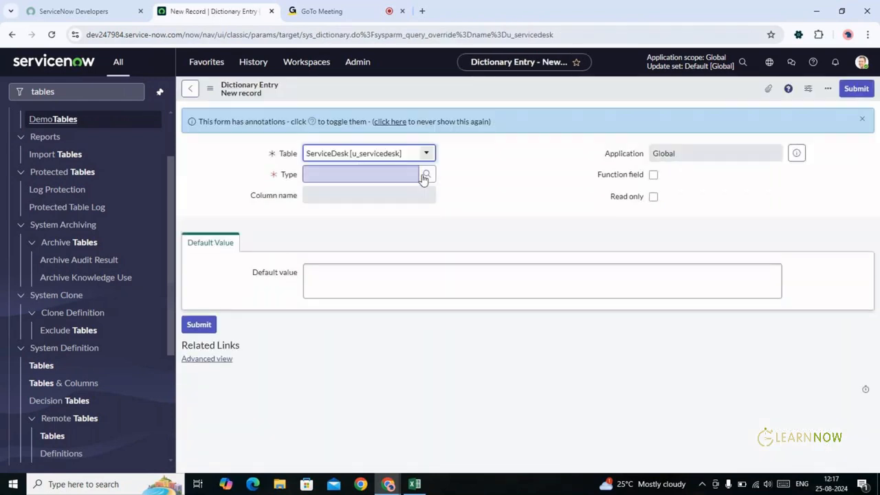
Submit an Integer column labelled 'MobileNumber', then switch back to Excel
click(383, 174)
text(integ)
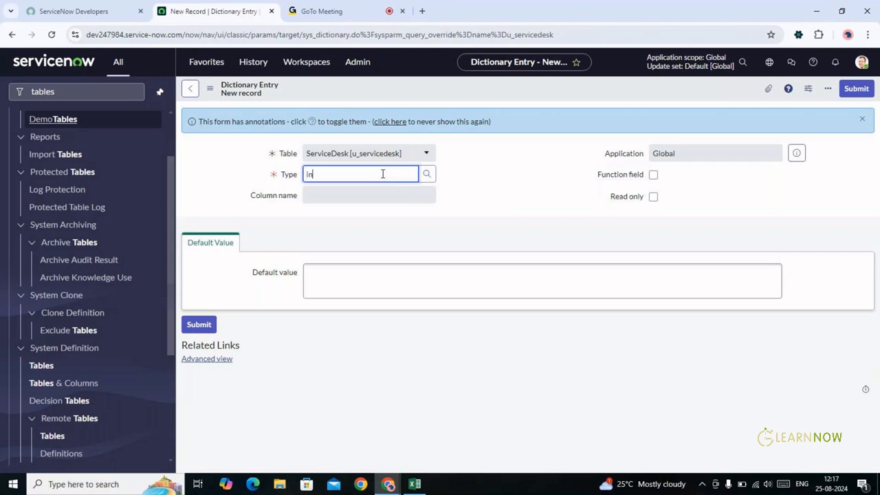
key(Tab)
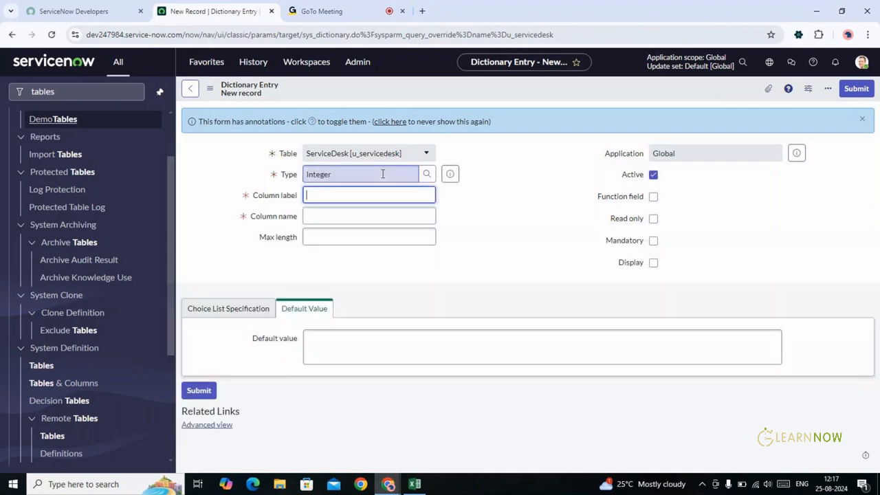
text(MobileNumber)
key(Tab)
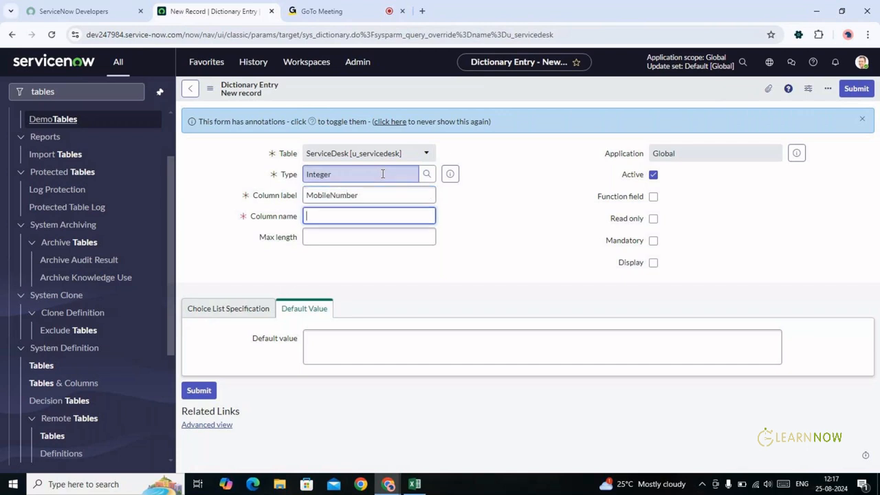
key(Tab)
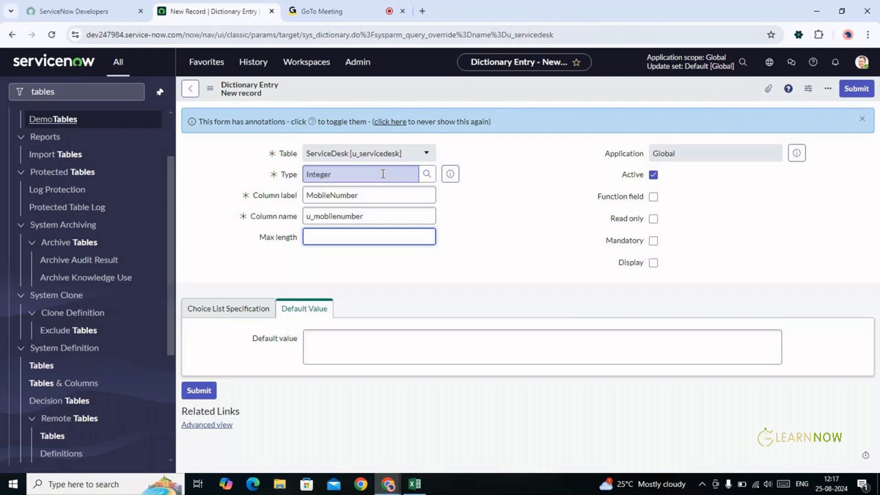
key(Tab)
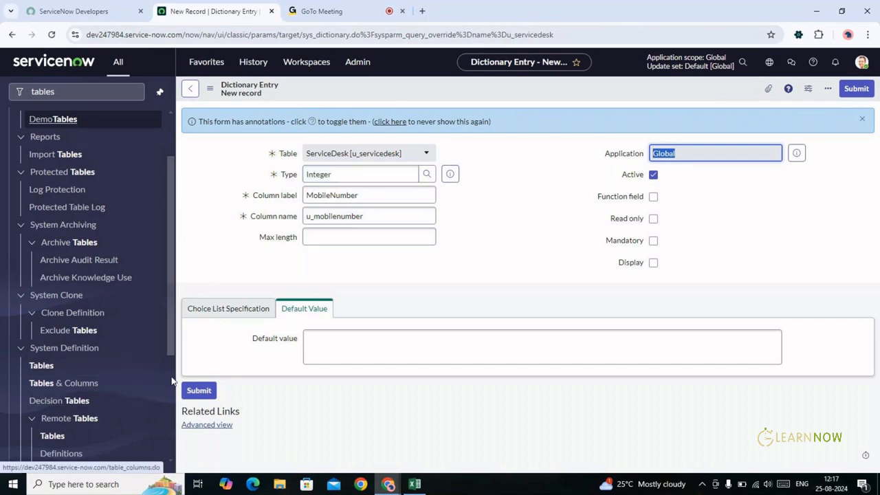
click(199, 391)
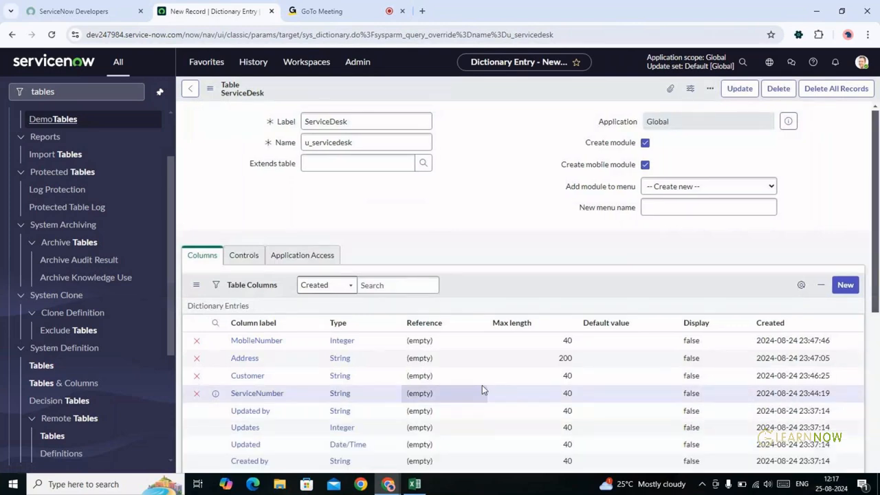
key(alt+Tab)
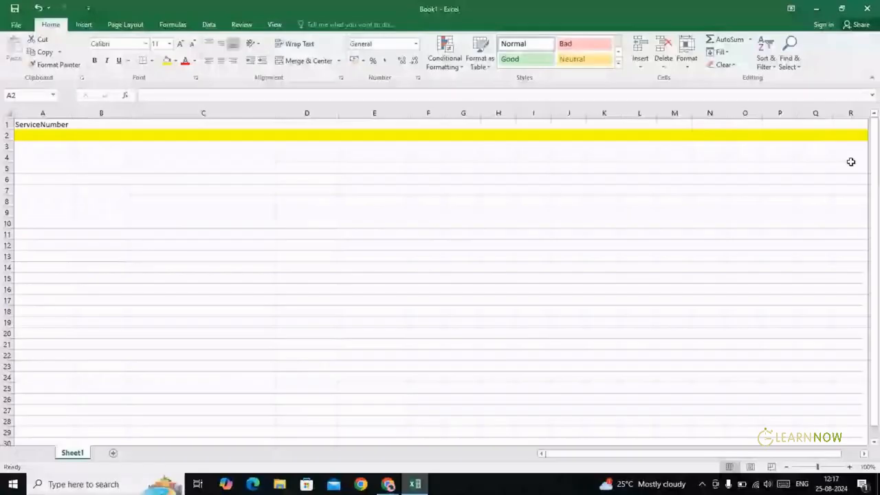
Type headers Customer, Address and Mobile Number into B1:D1 of Book1
click(99, 124)
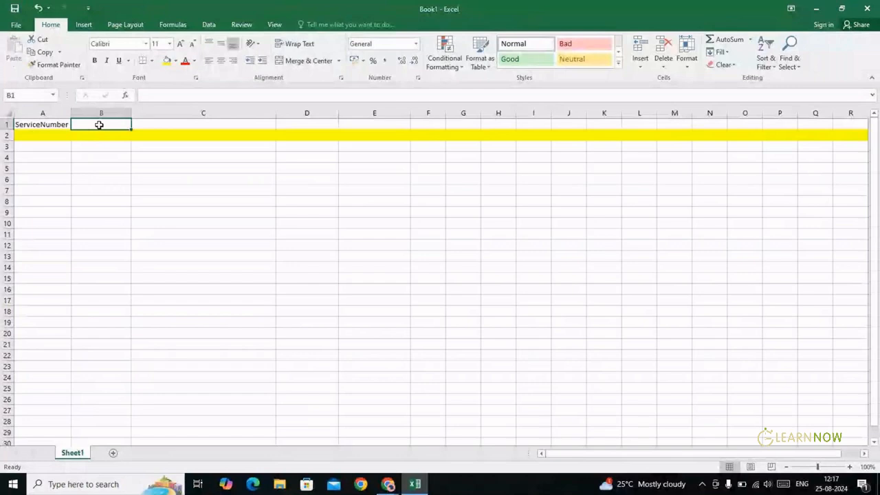
key(alt+Tab)
key(alt+Tab)
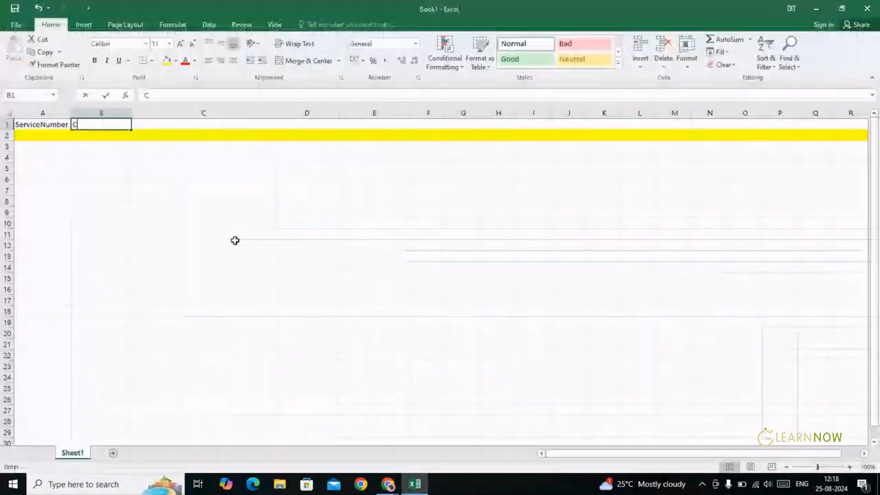
text(Customer)
key(Tab)
text(Addr)
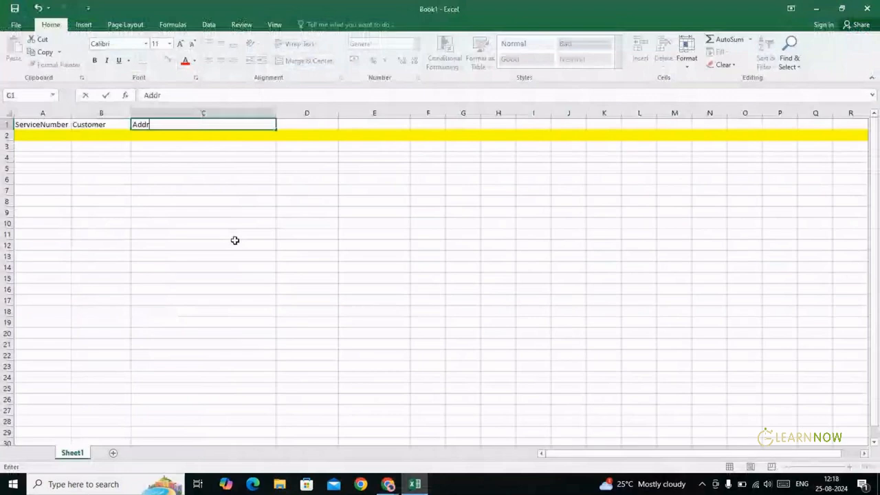
text(ess)
key(Tab)
text(Mobile)
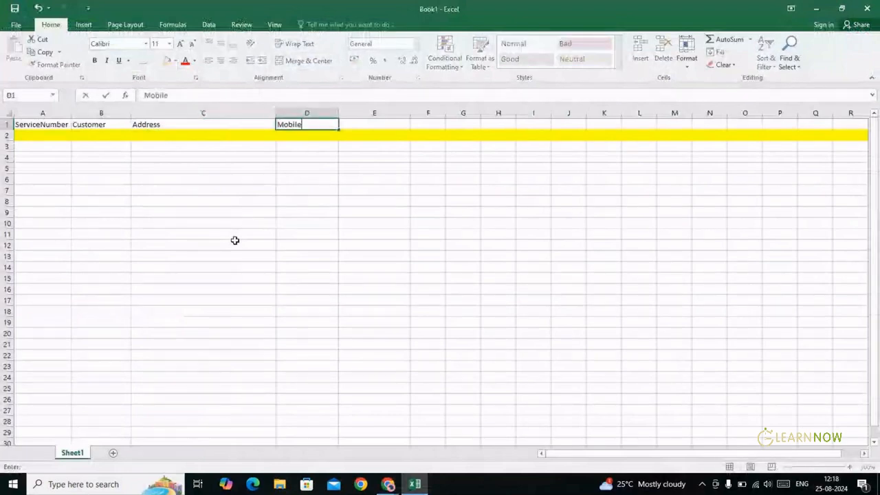
text( Number)
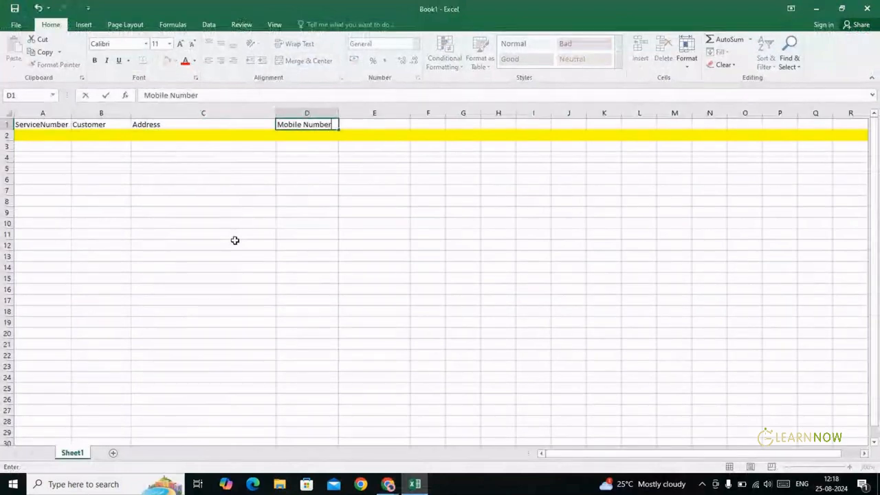
key(Tab)
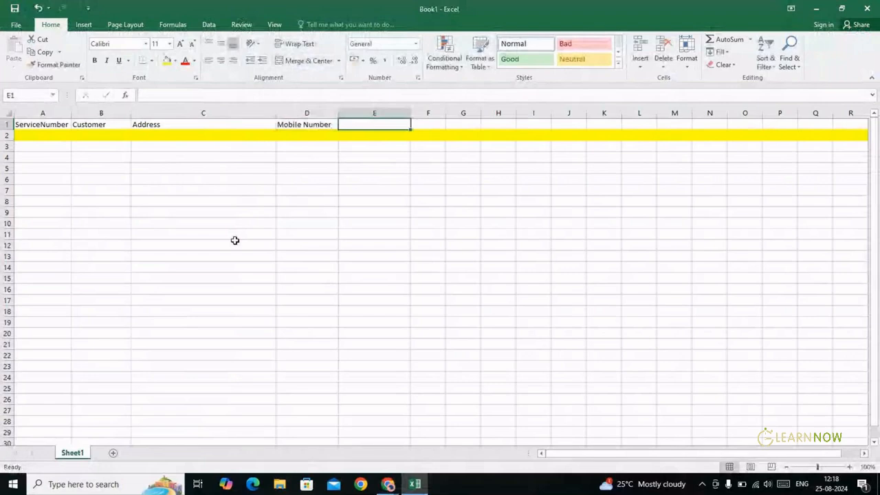
key(alt+Tab)
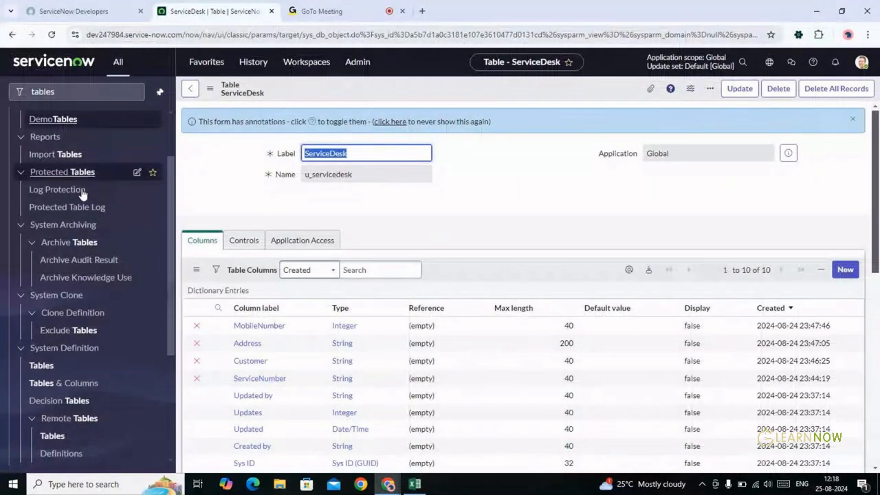
click(48, 370)
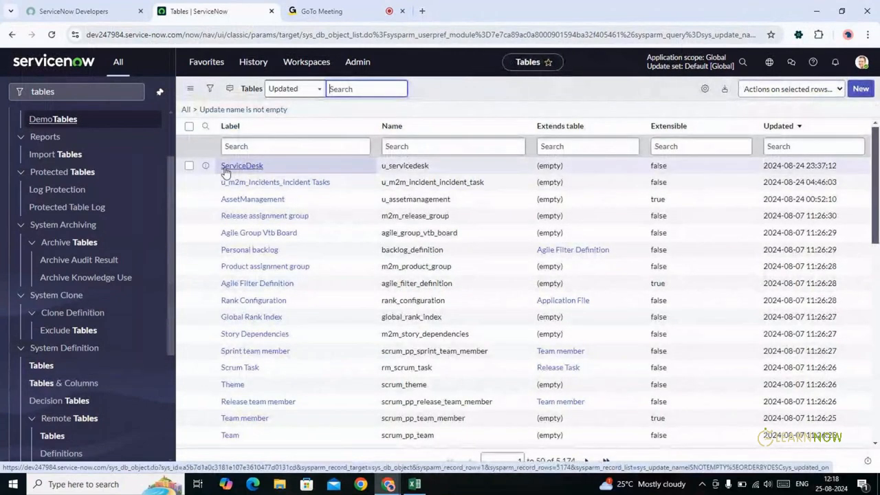
click(206, 167)
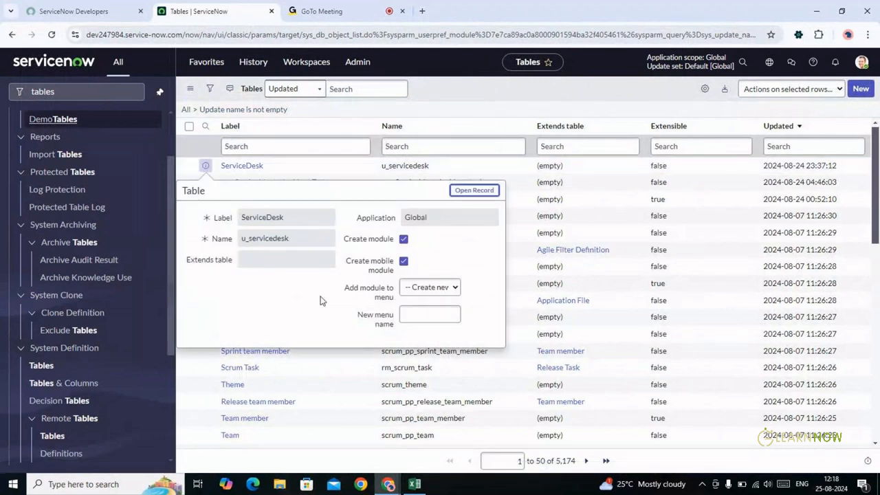
click(473, 191)
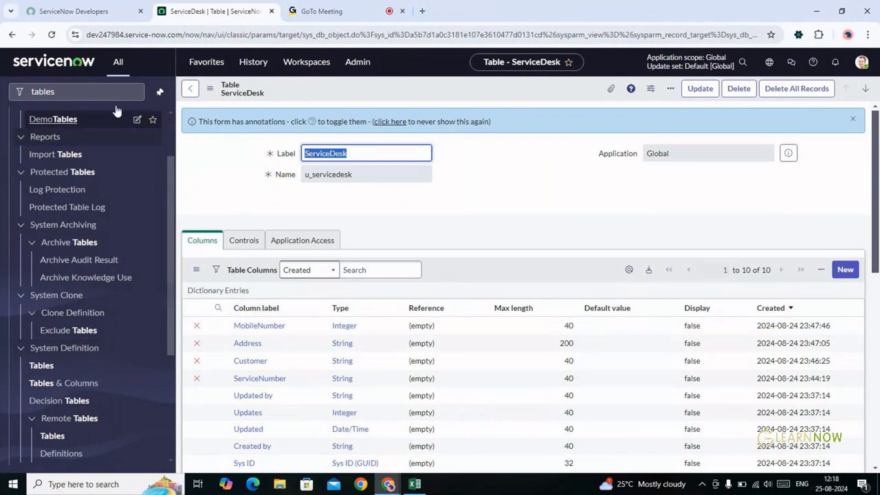
click(77, 93)
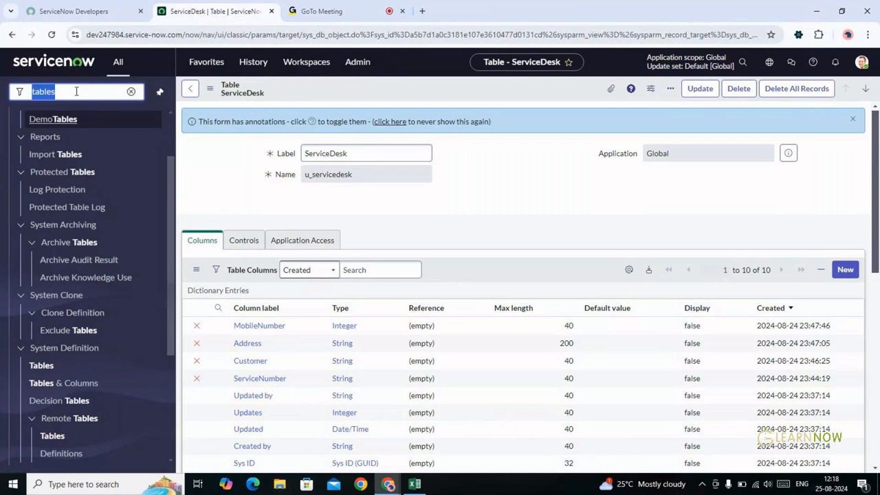
Filter the navigator for 'servicedesk' and open the ServiceDesks module list
key(BackSpace)
text(ser)
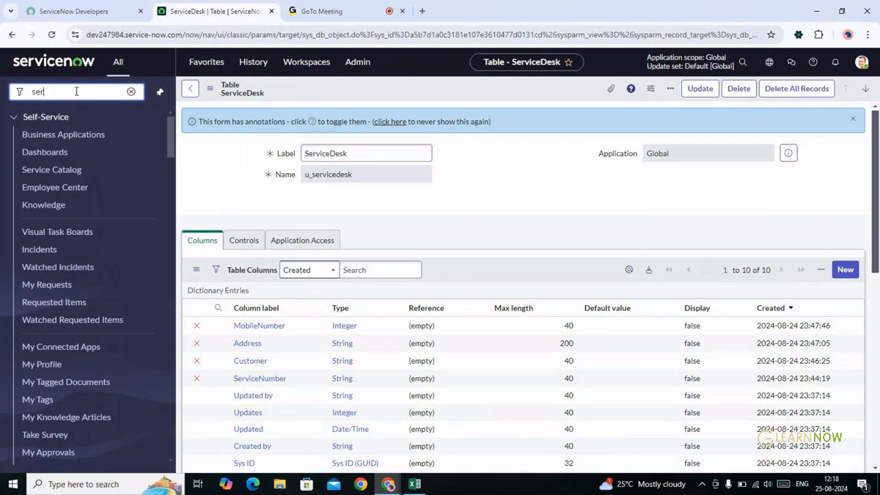
text(vicendesk)
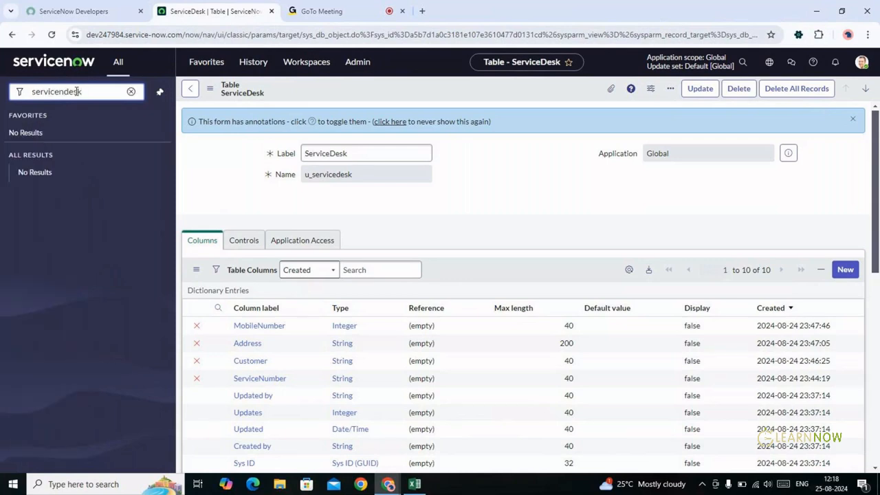
key(BackSpace)
key(BackSpace)
key(BackSpace)
key(BackSpace)
key(BackSpace)
text(desk)
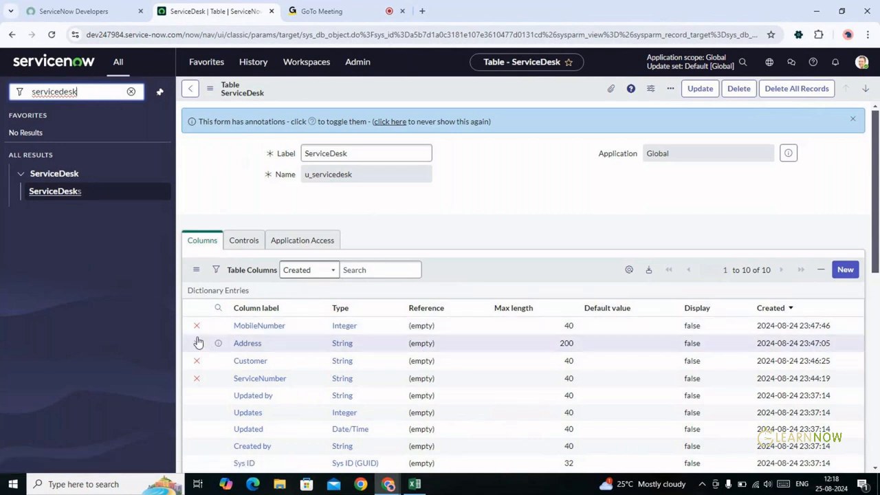
click(196, 362)
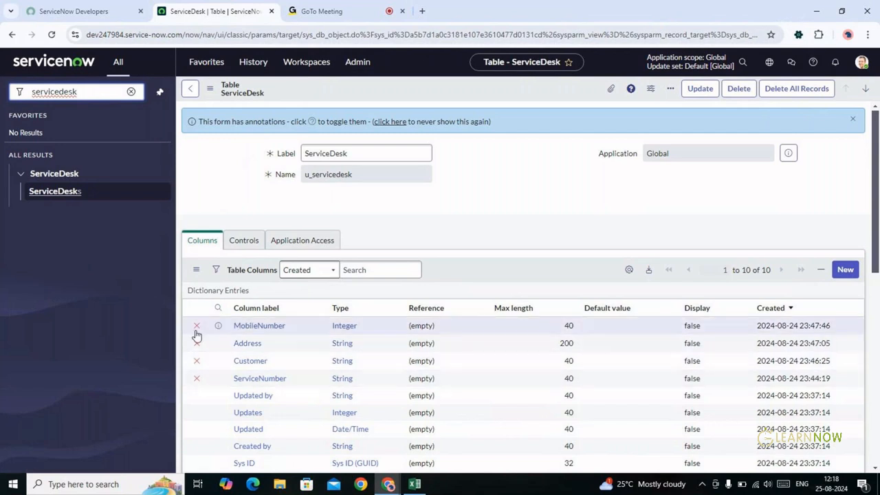
click(196, 328)
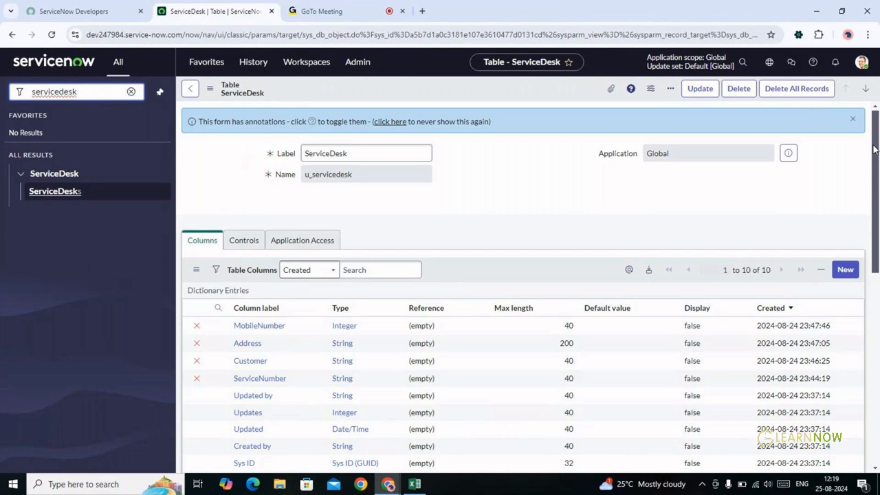
drag(874, 149, 875, 185)
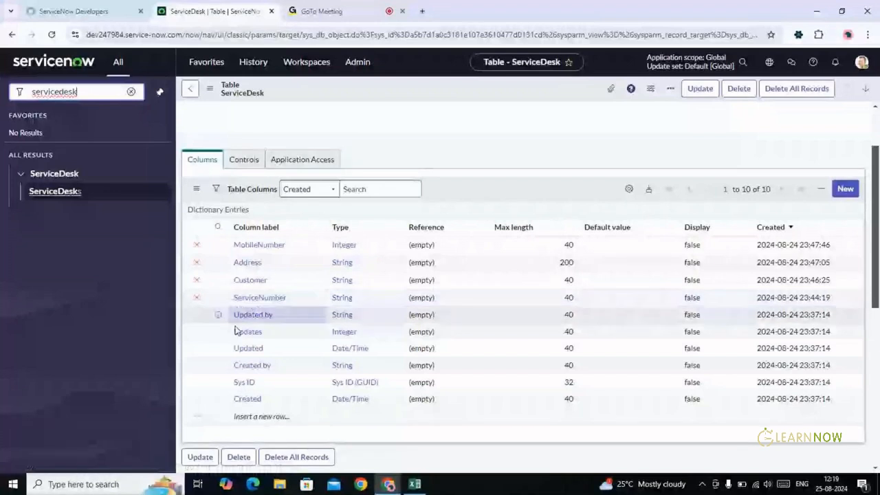
click(197, 245)
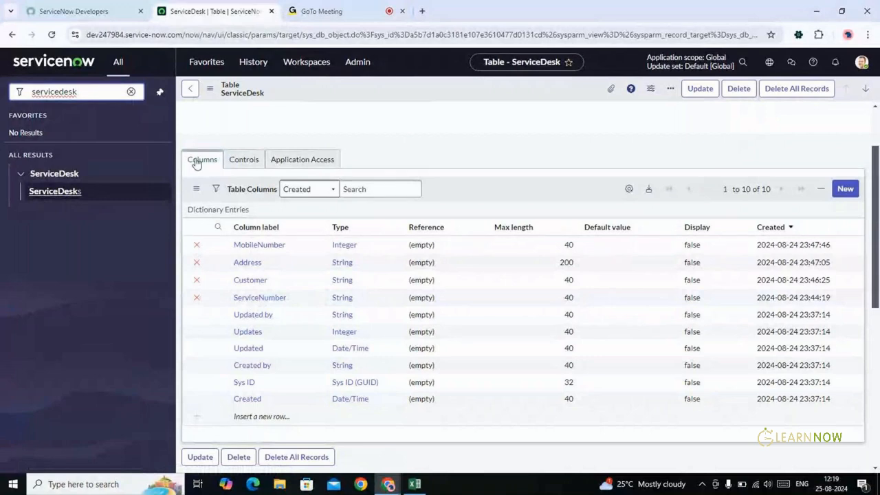
click(55, 192)
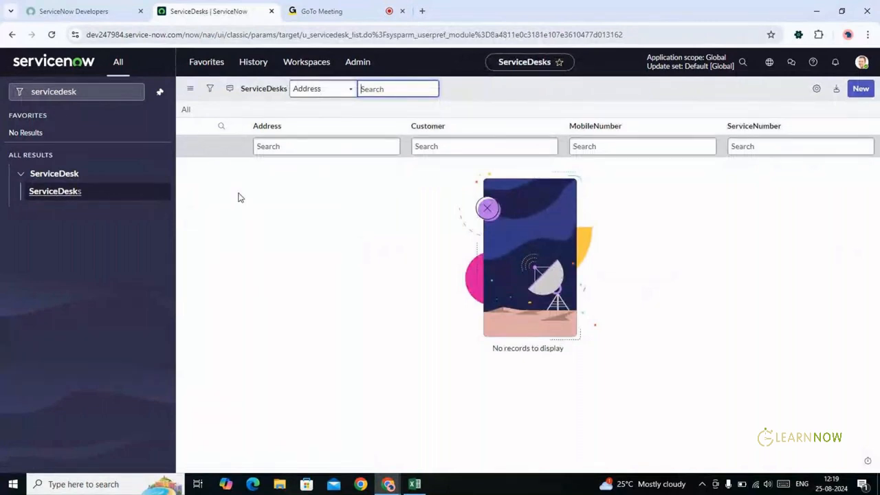
key(alt+Tab)
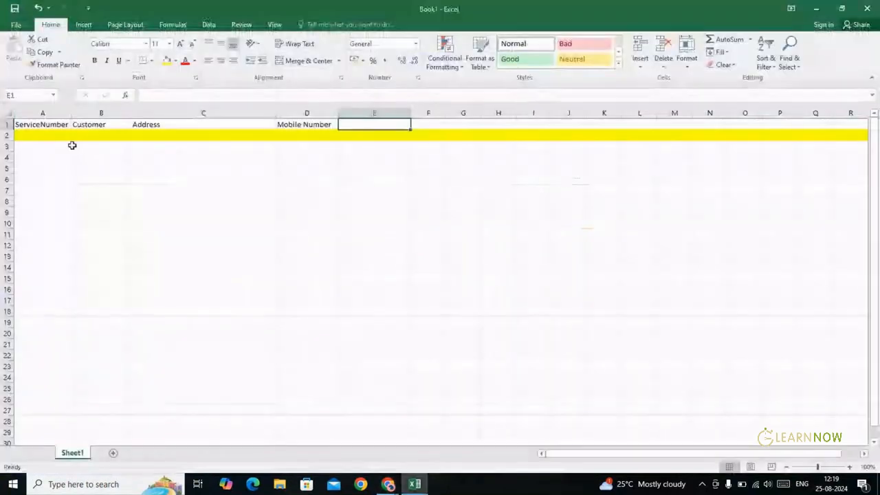
click(51, 137)
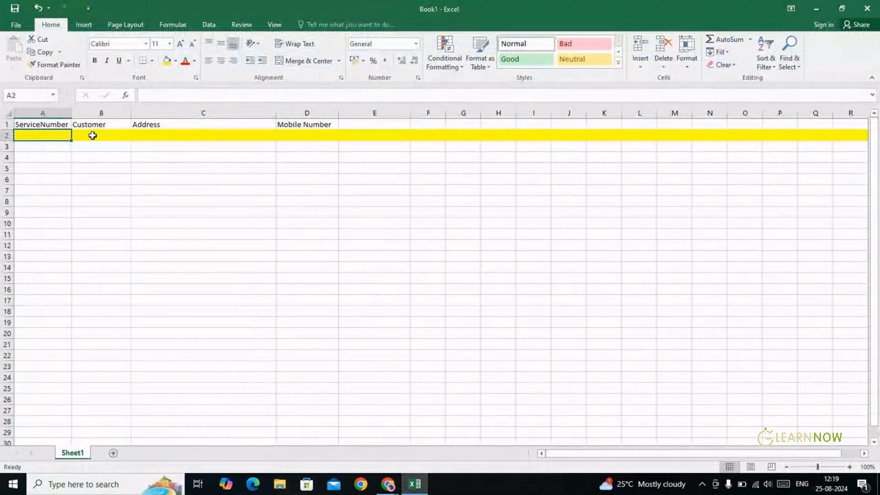
click(90, 135)
click(183, 137)
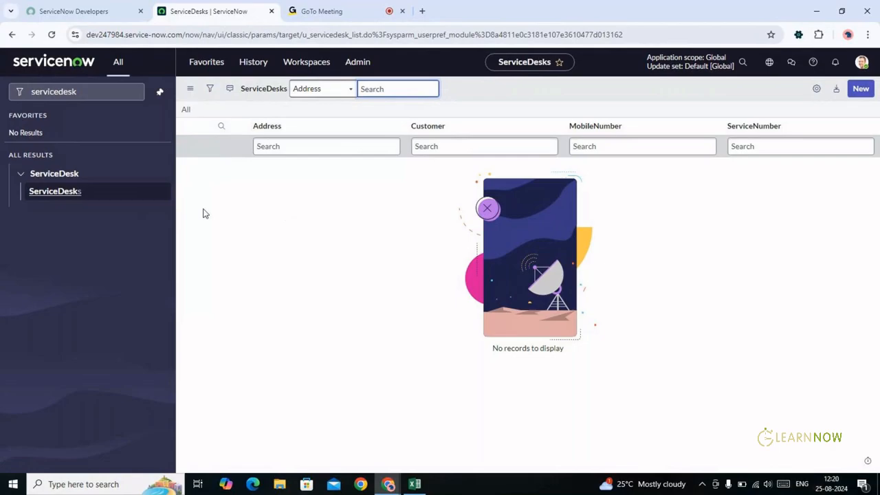
key(alt+Tab)
key(alt+Tab)
Start a new ServiceDesk record with ServiceNumber SRN00001
click(854, 93)
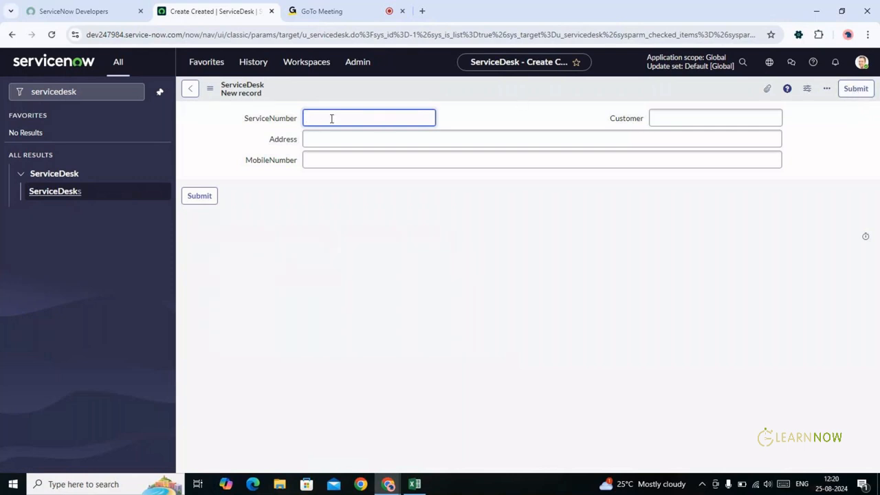
text(SRN00001)
key(Tab)
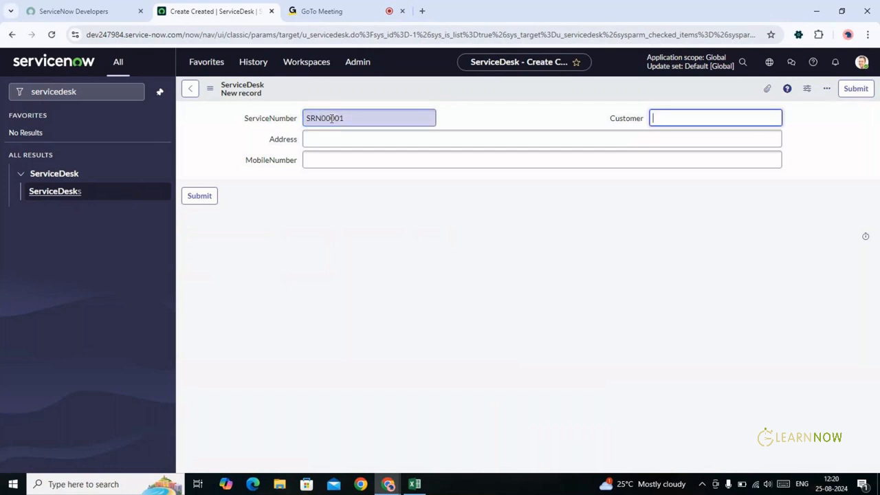
Fill in the customer's name, address and mobile number, then switch to Excel unsubmitted
text(Chirangeevi)
key(Tab)
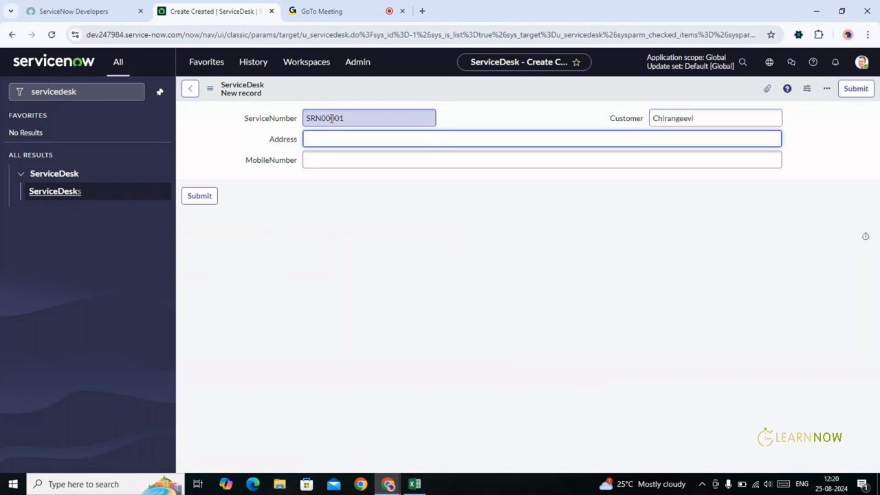
text(JubileeHills, Hyderabad)
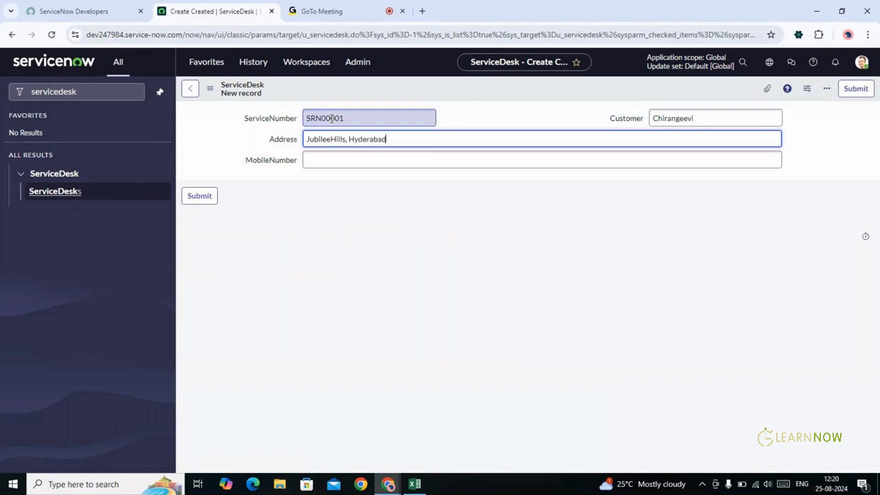
key(Tab)
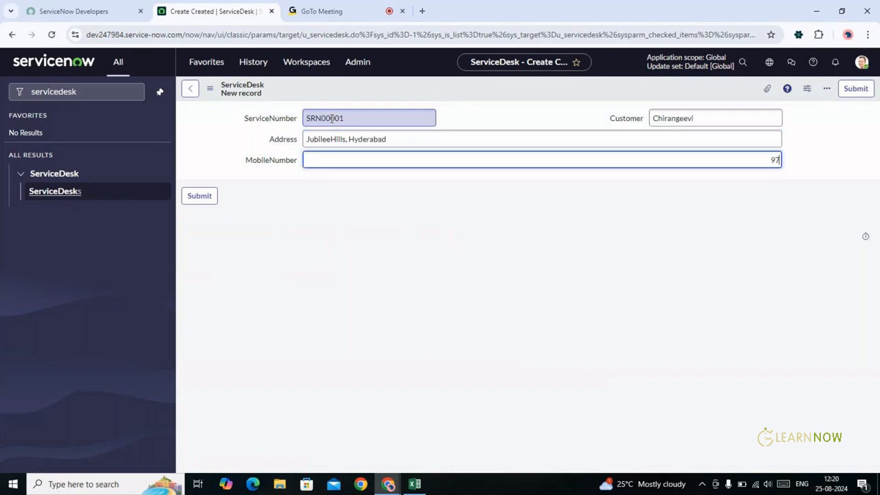
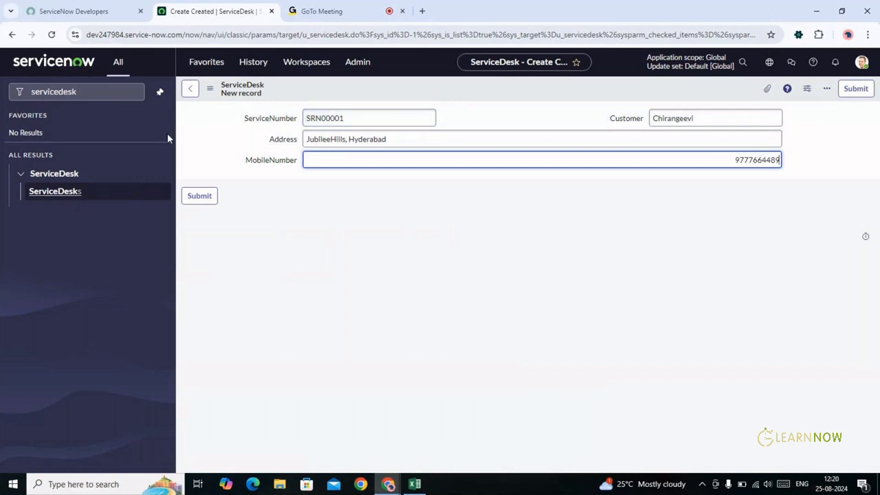
key(alt+Tab)
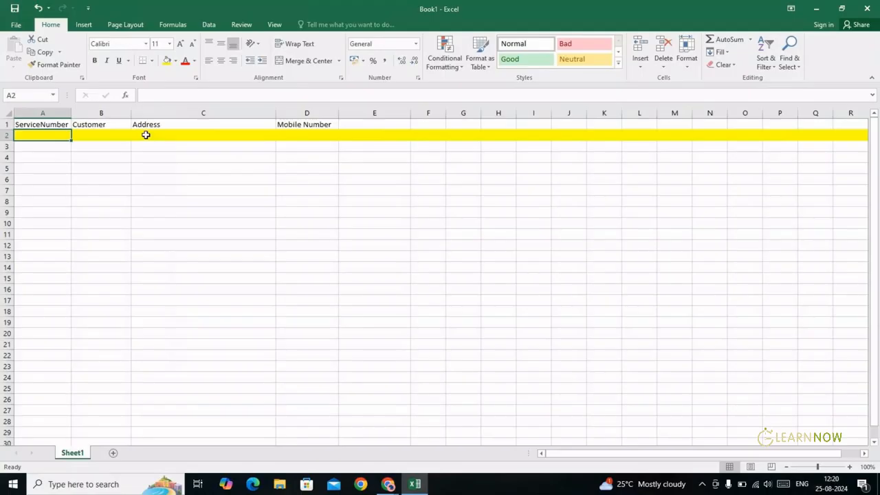
Enter SRN00001, the customer's name and their address into row 2 of Book1
text(SR)
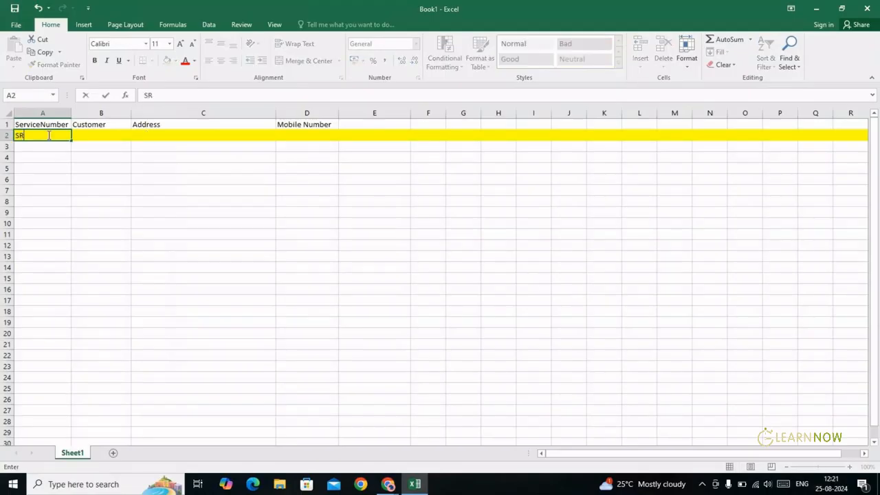
text(N00001)
key(Tab)
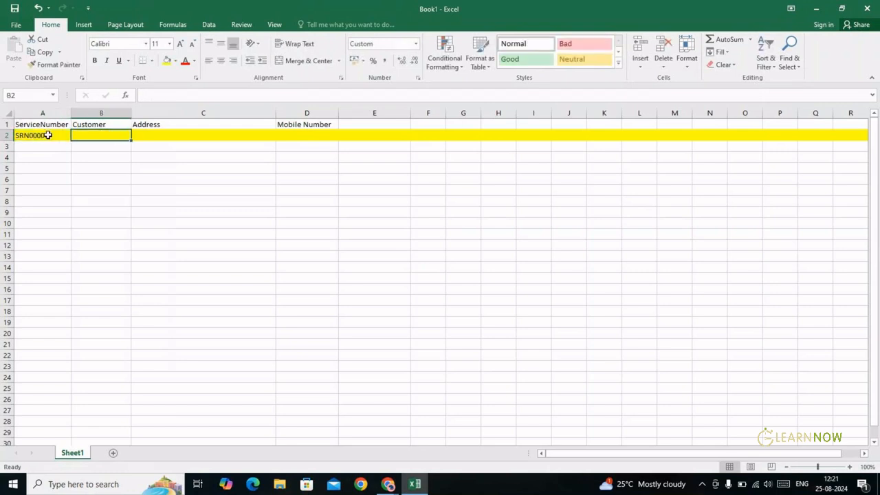
text(Chiranjeev)
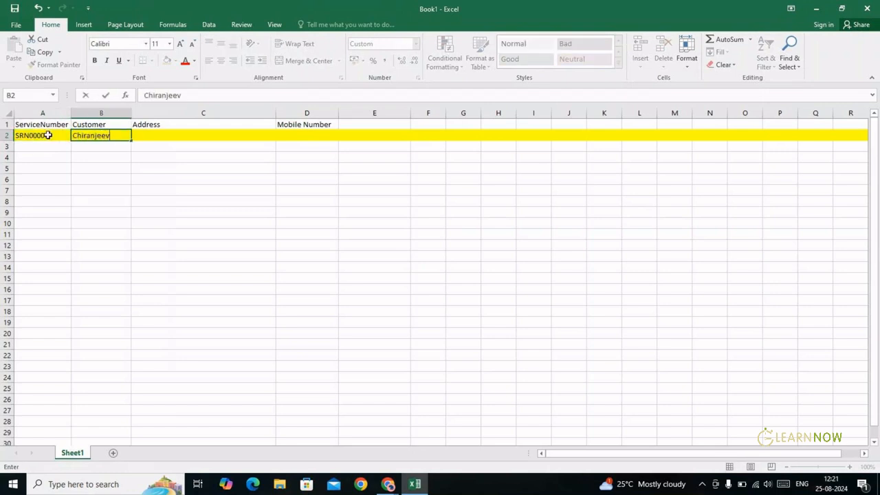
text(i)
key(Tab)
text(J)
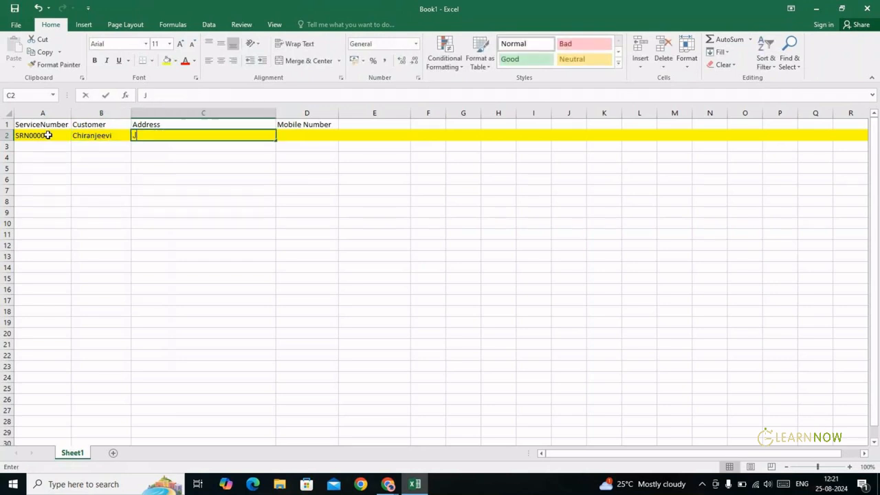
text(ubilee hilld)
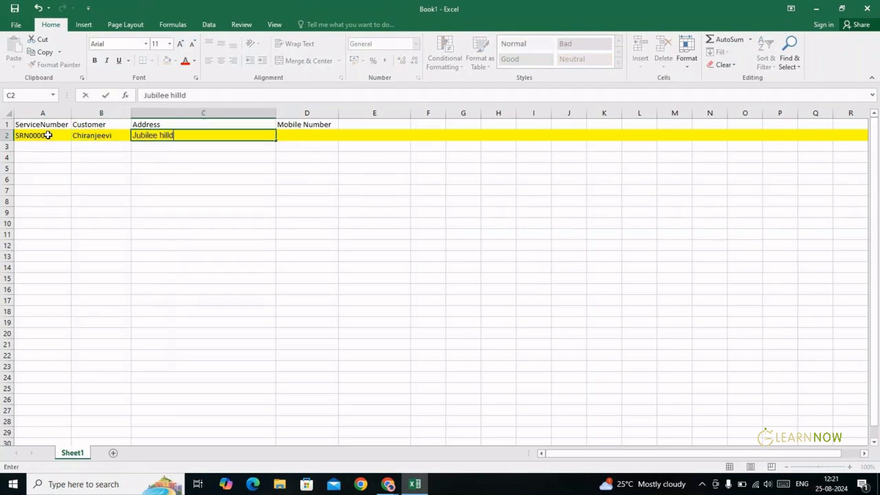
key(BackSpace)
text(s, Hyderabad)
key(ctrl+Return)
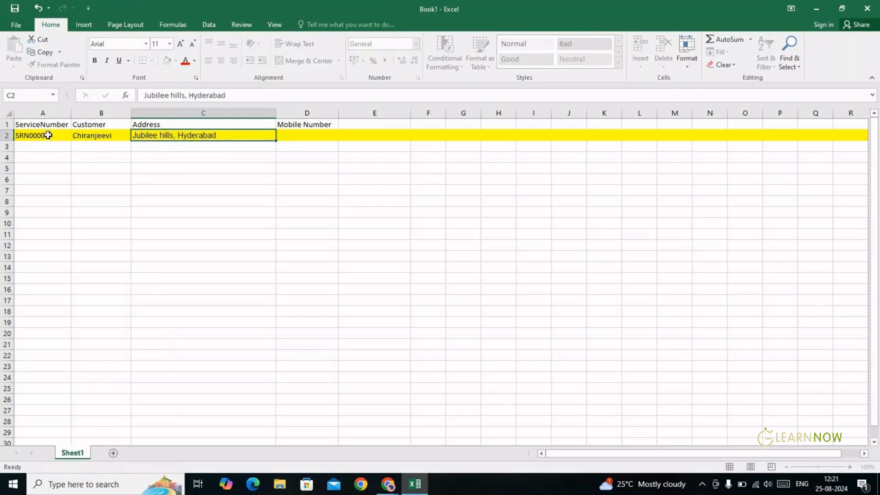
Enter the customer's mobile number in D2 and return to the ServiceNow form
key(Tab)
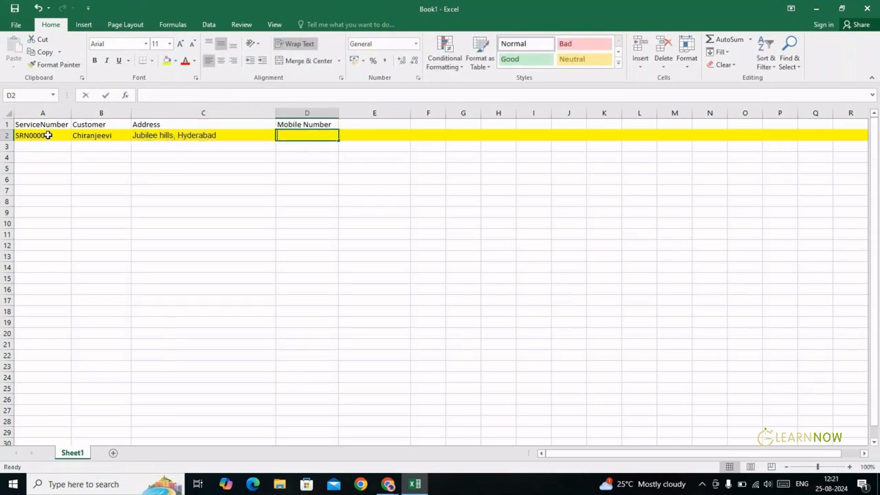
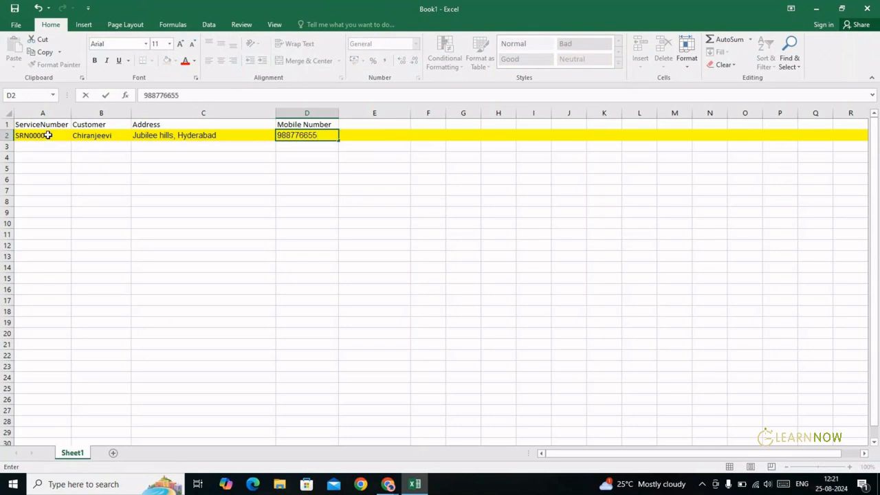
key(Return)
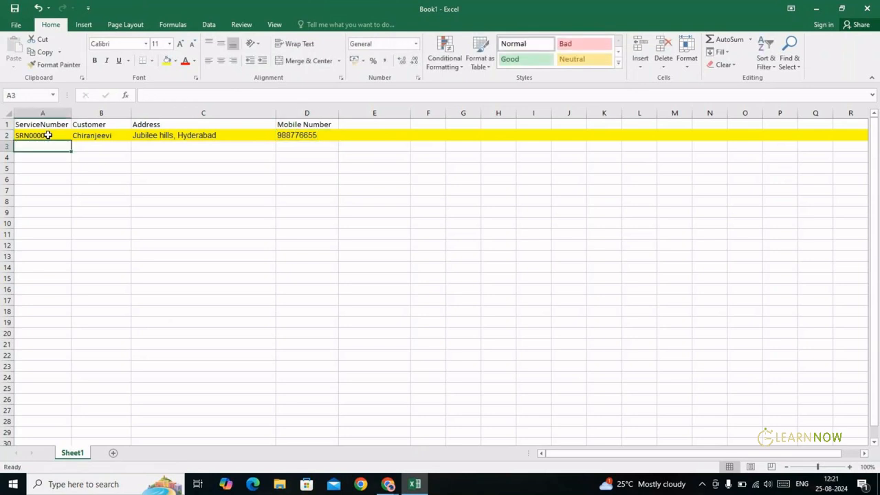
key(alt+Tab)
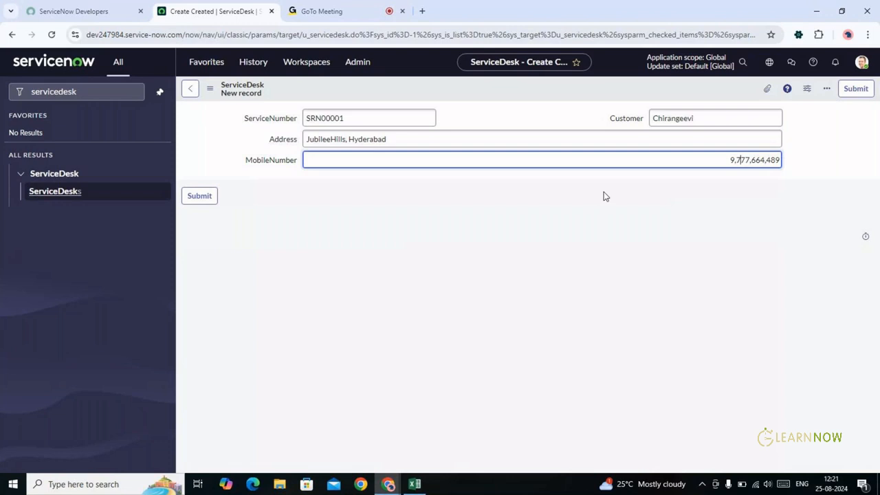
Trim the extra digits from MobileNumber and submit the SRN00001 record
key(BackSpace)
key(BackSpace)
key(Delete)
click(194, 198)
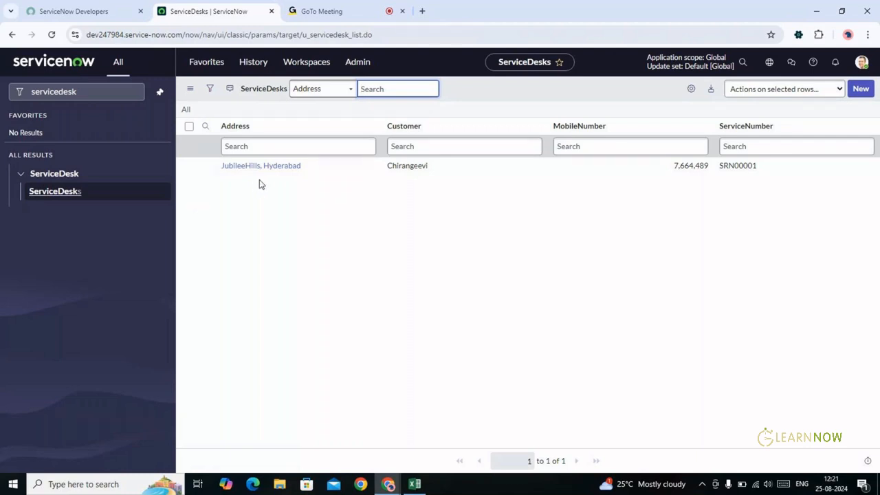
key(alt+Tab)
key(alt+Tab)
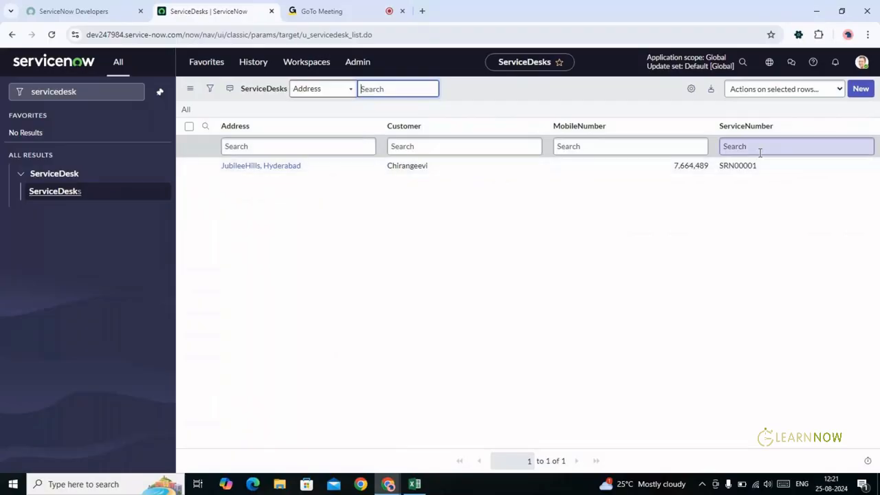
Create and submit ServiceDesk record SRN00002 with the customer's name, address and mobile number
click(860, 89)
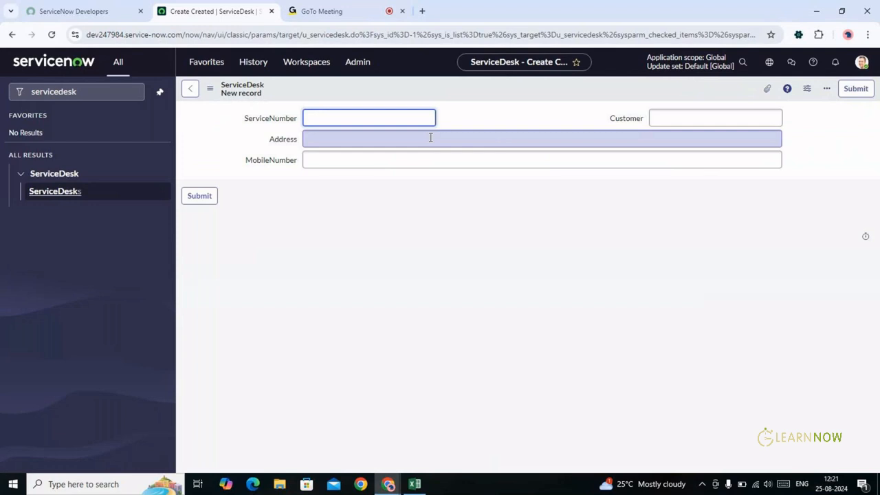
text(SRN00002)
key(Tab)
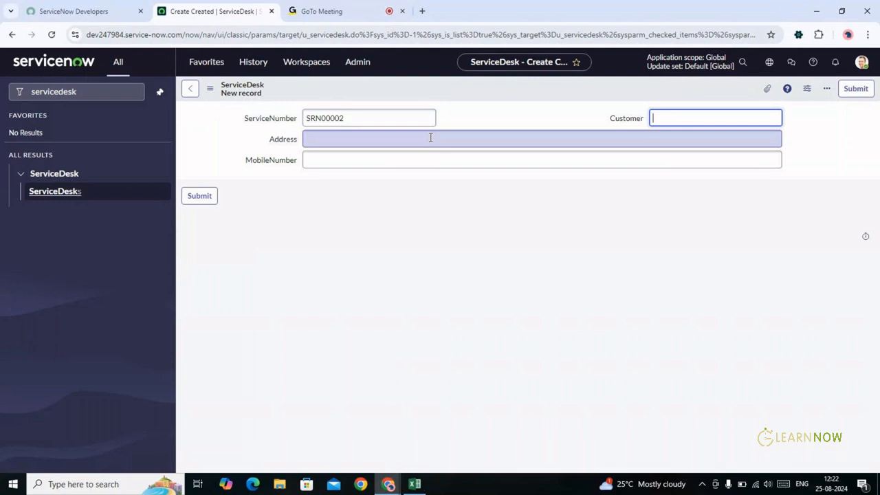
text(BalaKrishna)
key(Tab)
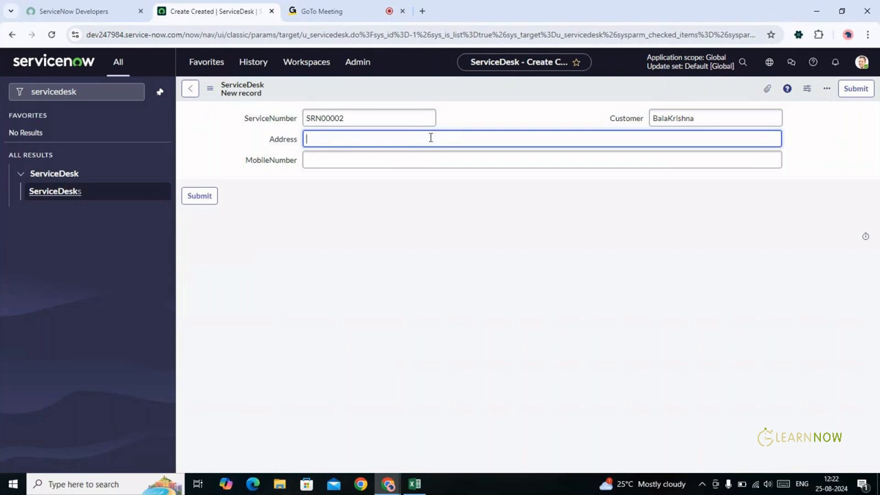
text(Jubille ChekPost, Hyd)
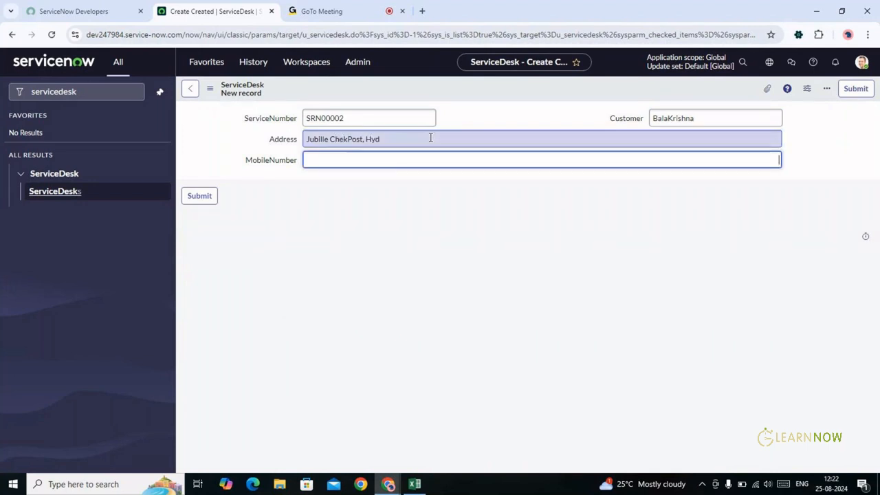
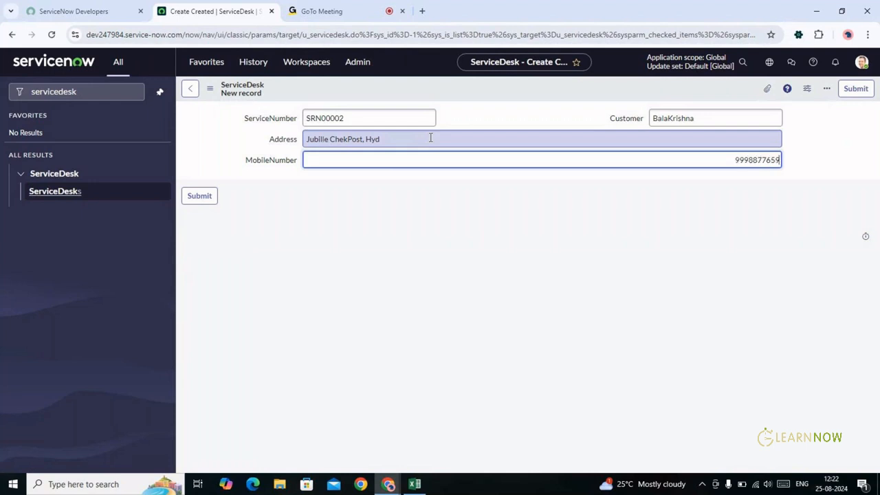
click(200, 197)
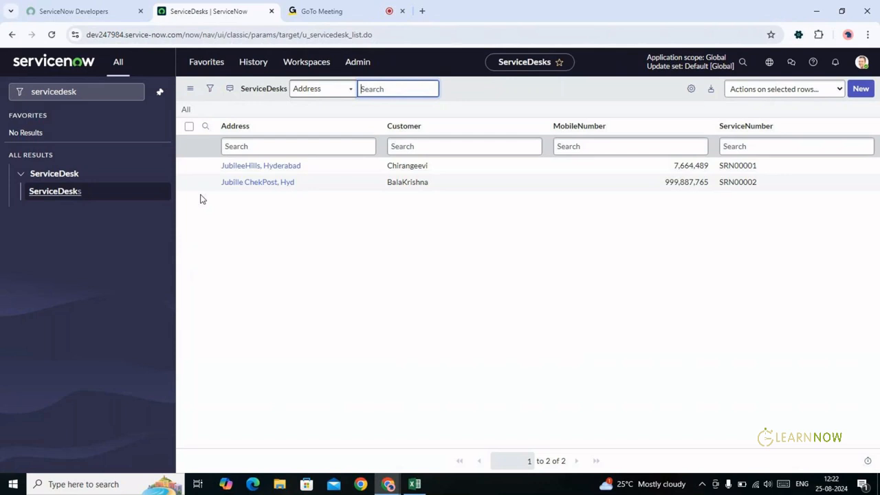
key(alt+Tab)
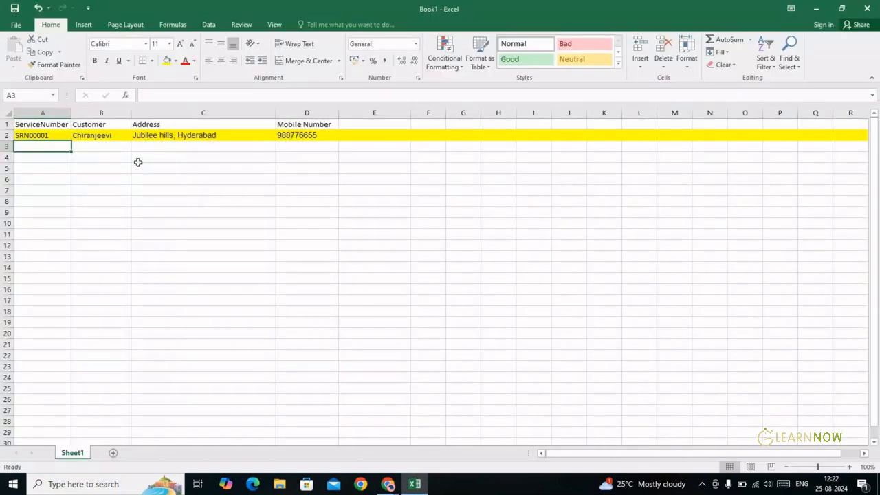
click(33, 124)
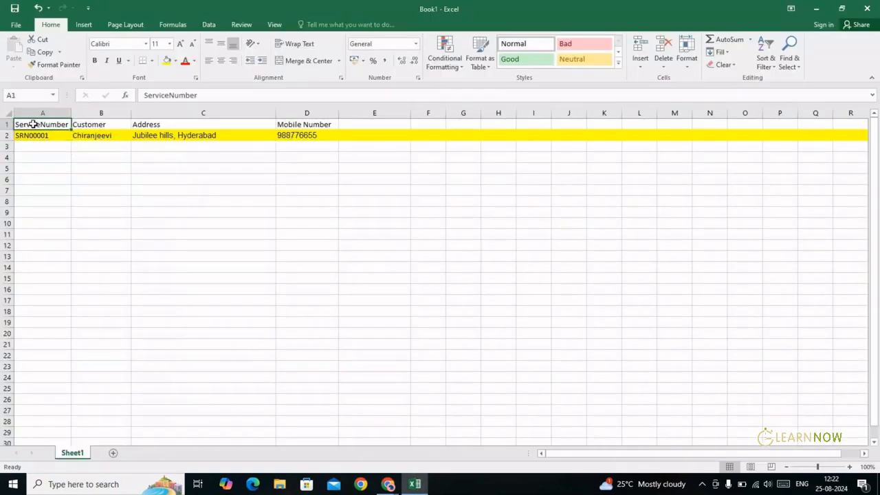
key(shift+Right)
key(shift+Right)
key(shift+Right)
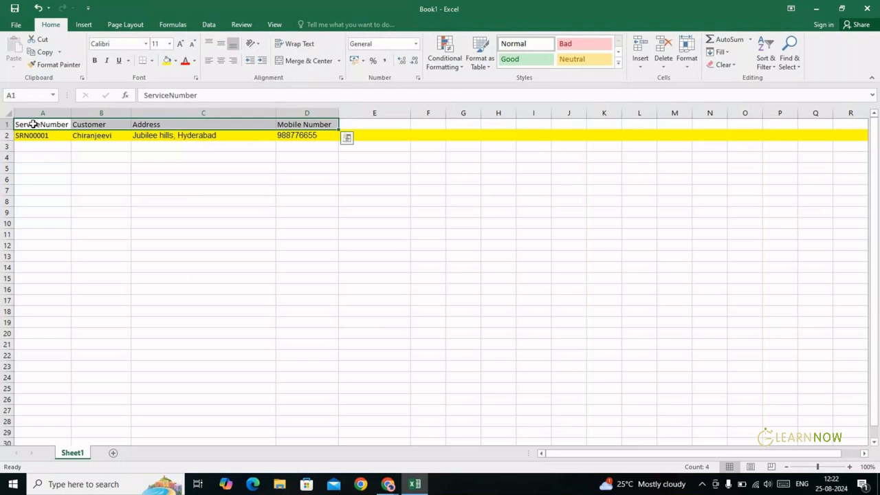
click(33, 124)
key(Down)
key(Down)
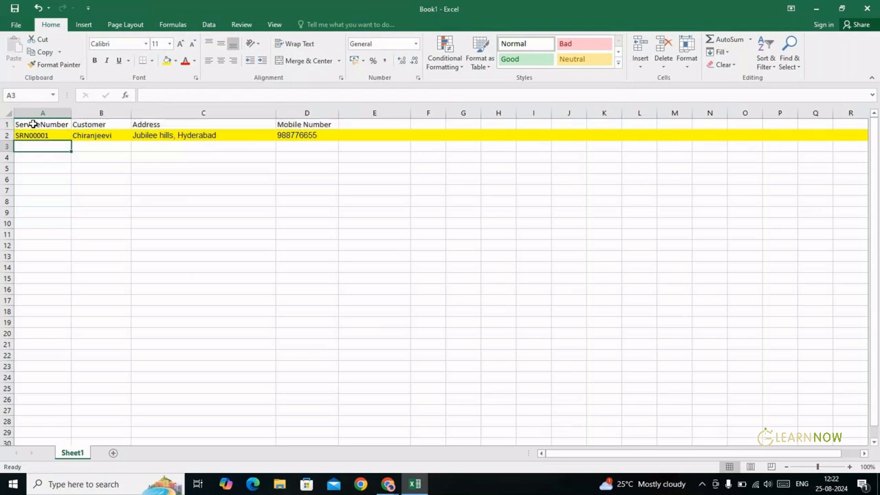
key(alt+Tab)
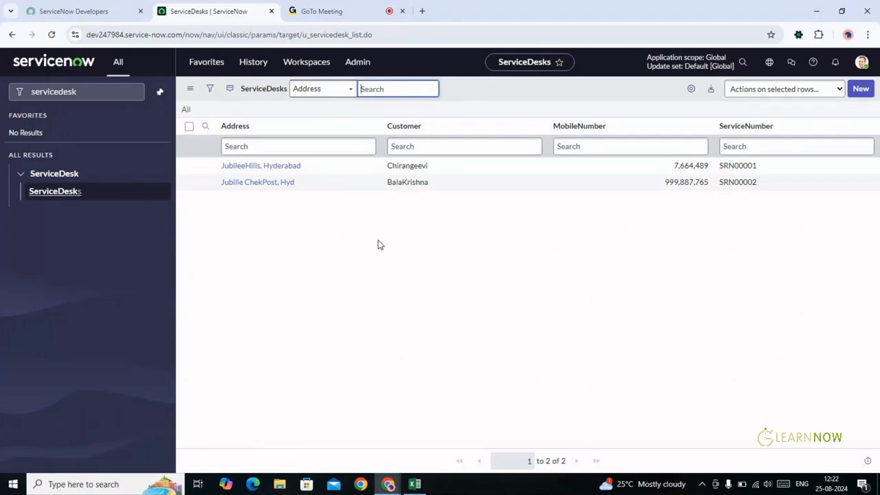
Start a blank new record from the ServiceDesks list's New button
click(862, 90)
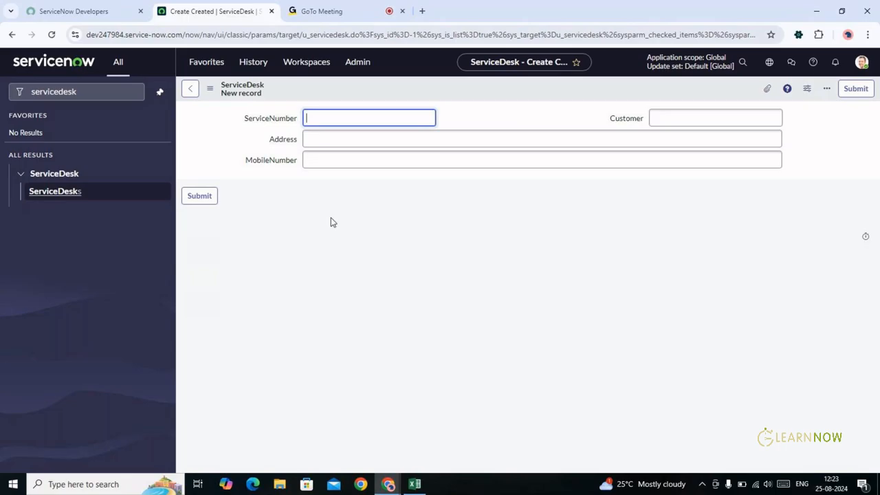
key(alt+Tab)
click(37, 126)
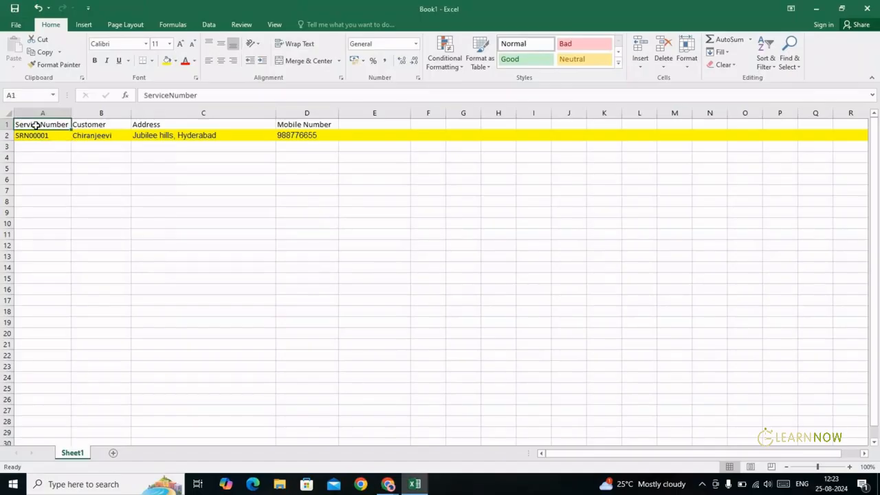
key(shift+Right)
key(shift+Right)
key(shift+Right)
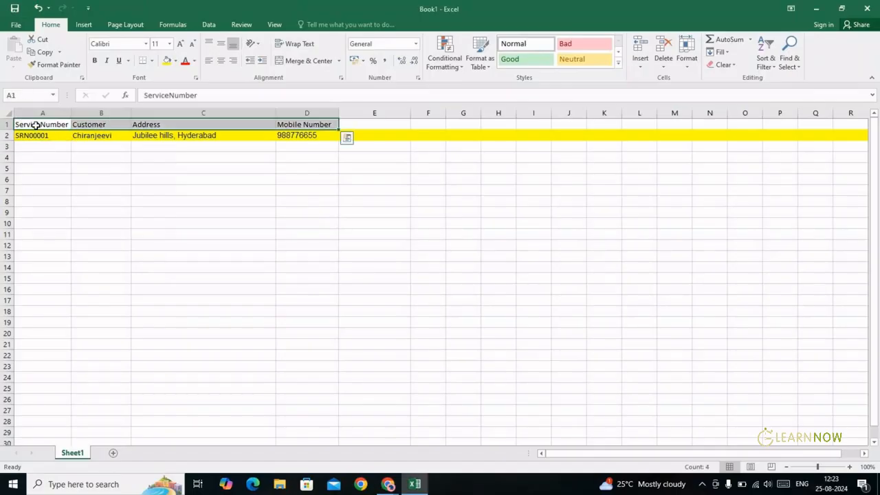
click(36, 125)
key(Down)
key(Right)
key(Right)
key(Right)
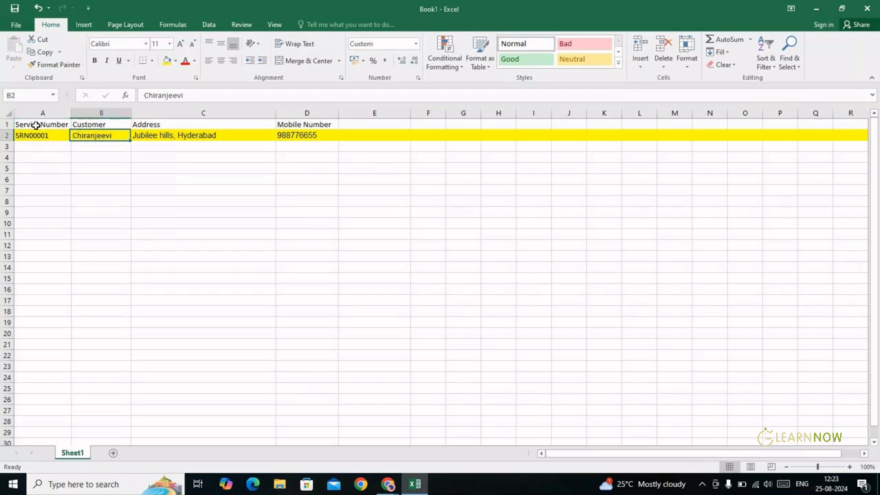
key(Left)
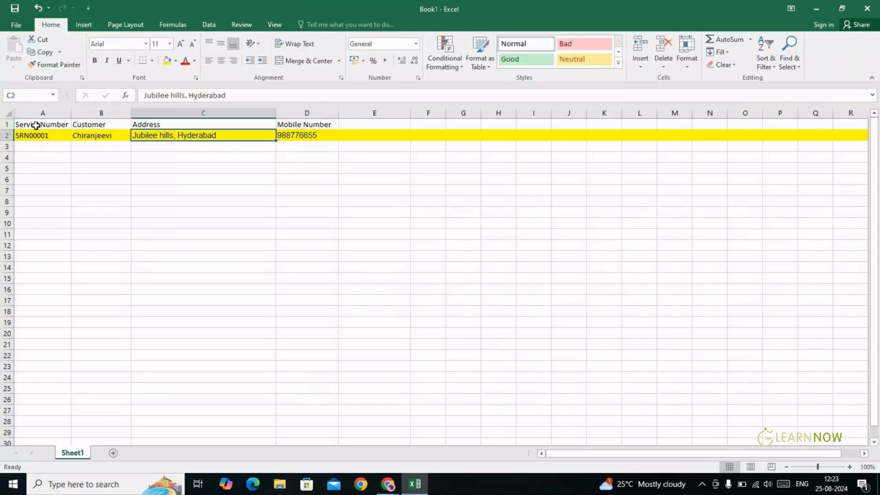
key(Left)
key(Left)
key(alt+Tab)
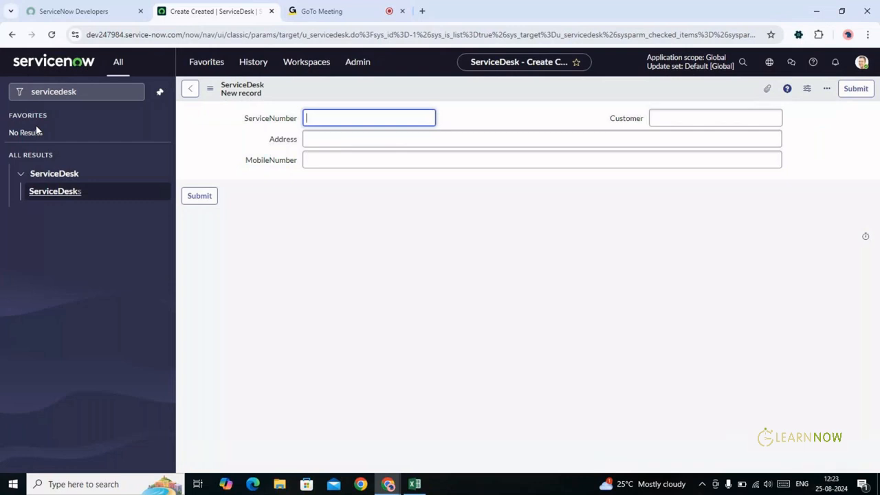
Return to the ServiceDesks list of SRN00001 and SRN00002, ticking and unticking the second row
click(74, 193)
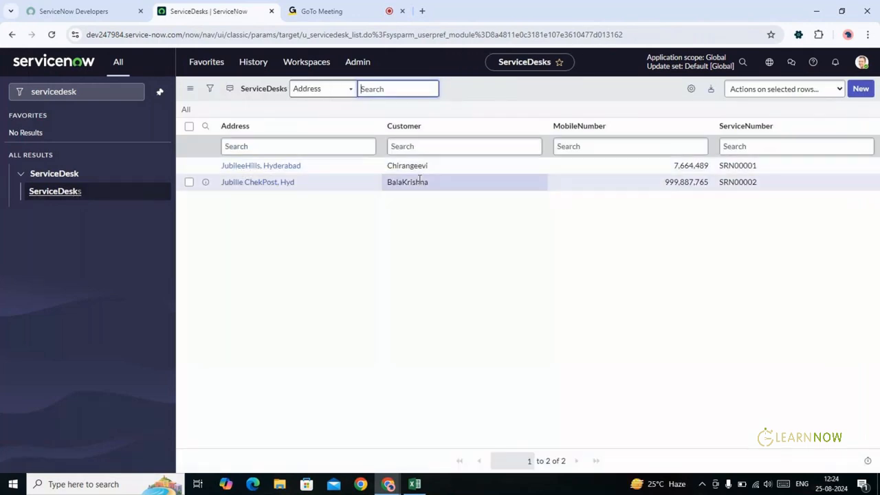
click(190, 167)
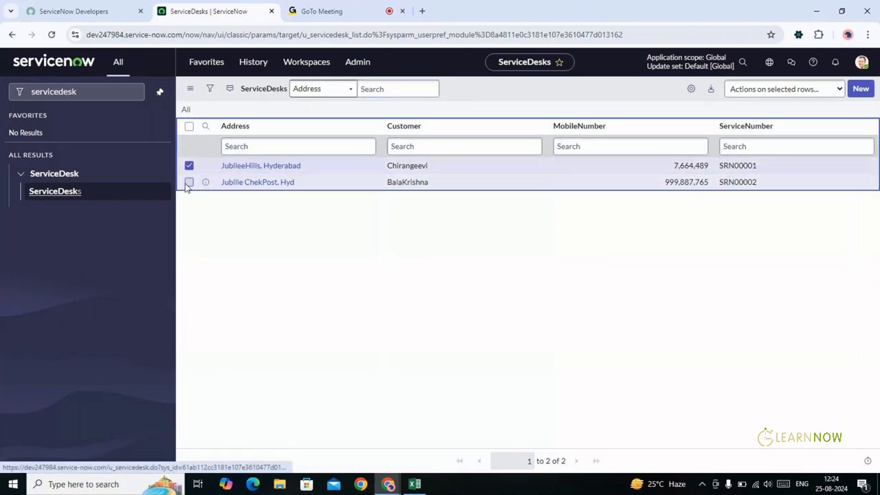
click(189, 182)
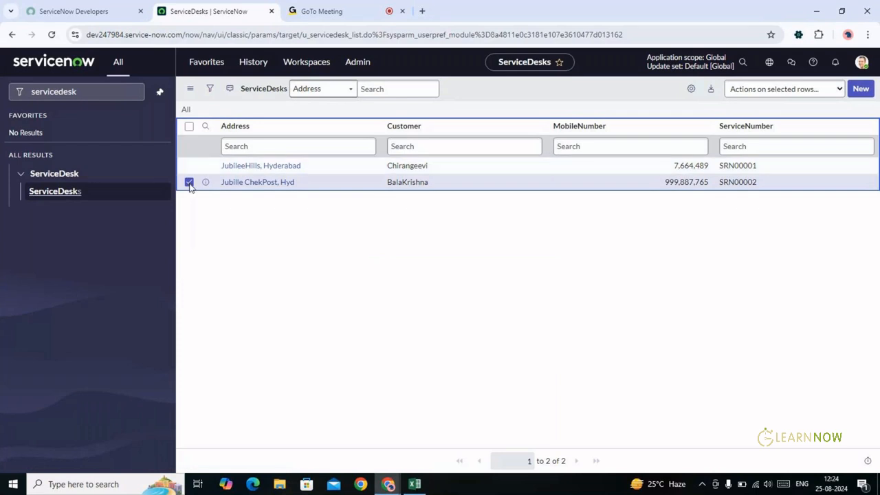
click(189, 182)
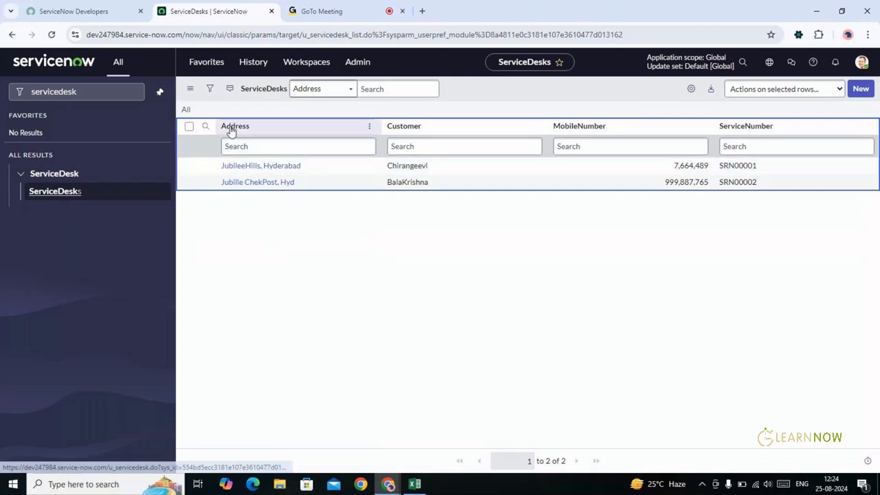
click(369, 128)
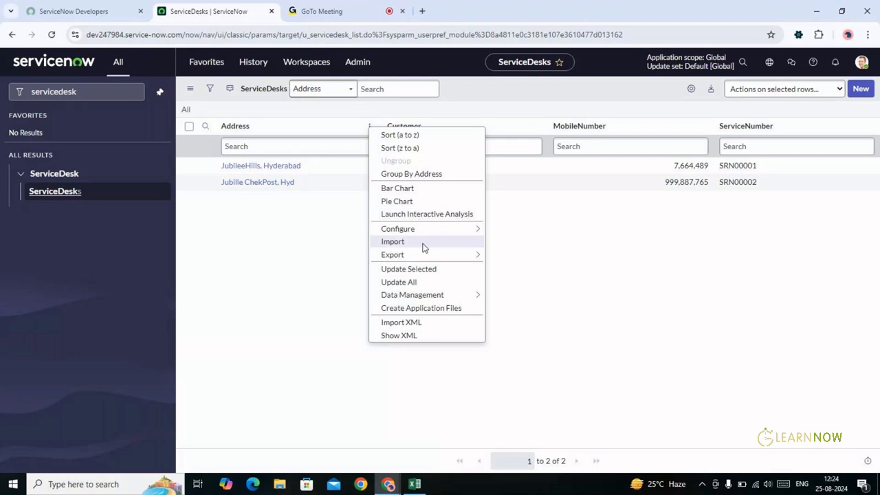
mouse_move(421, 254)
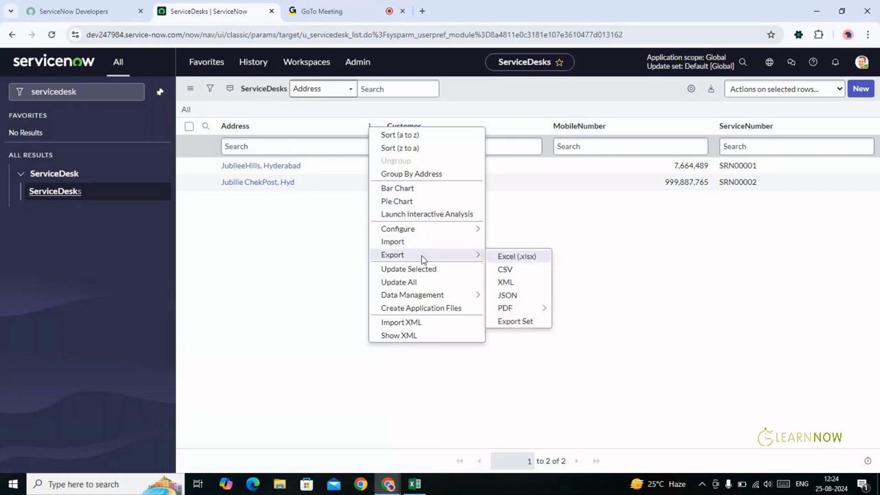
click(317, 251)
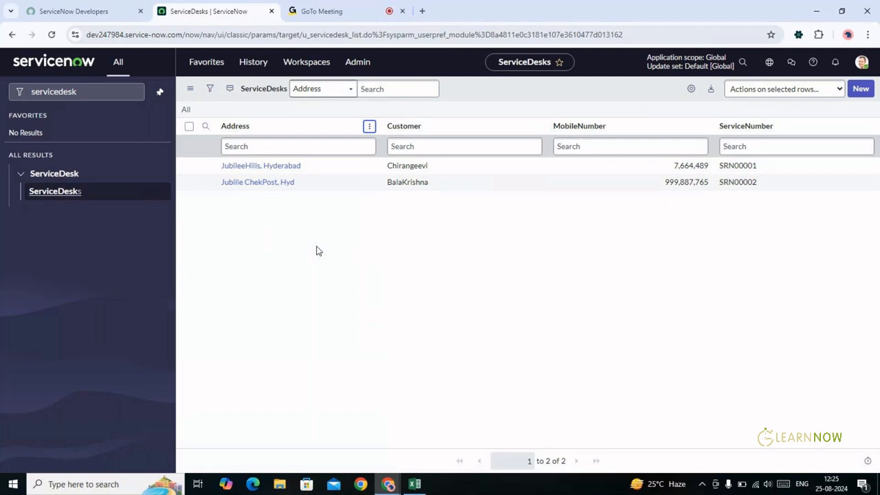
Filter the navigator for 'dictionary' and open System Definition > Dictionary
click(92, 91)
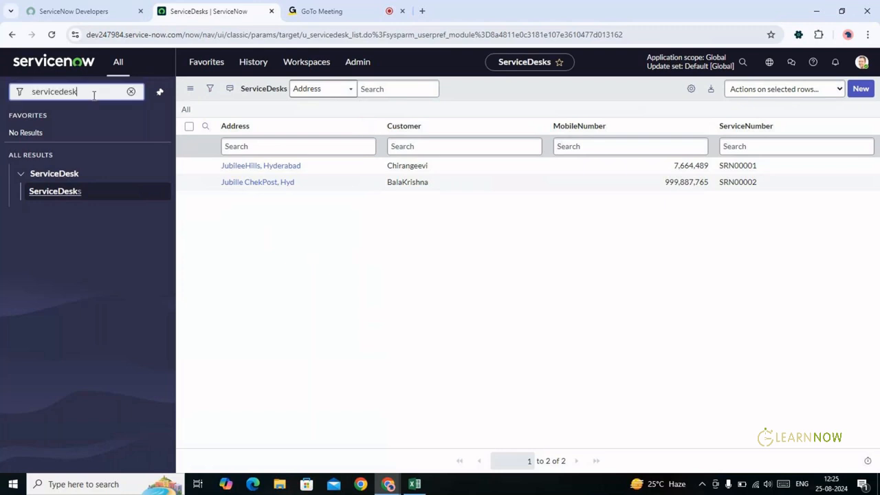
double_click(92, 91)
text(di)
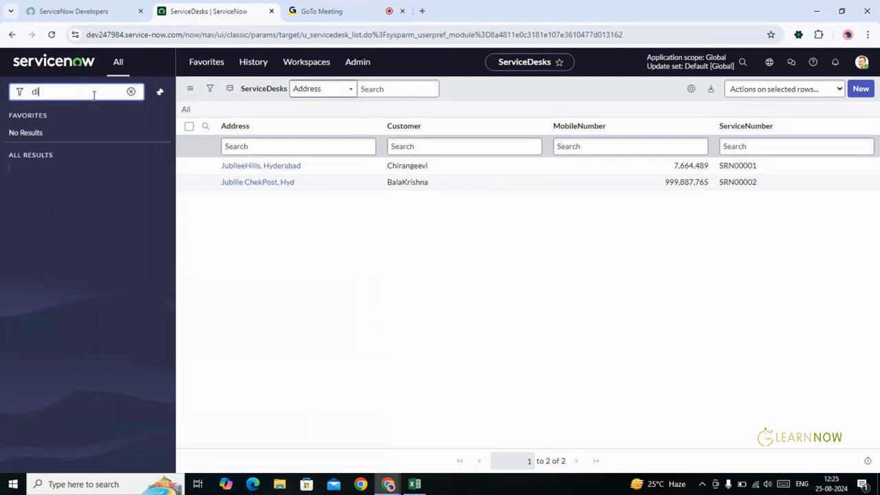
text(c)
text(t)
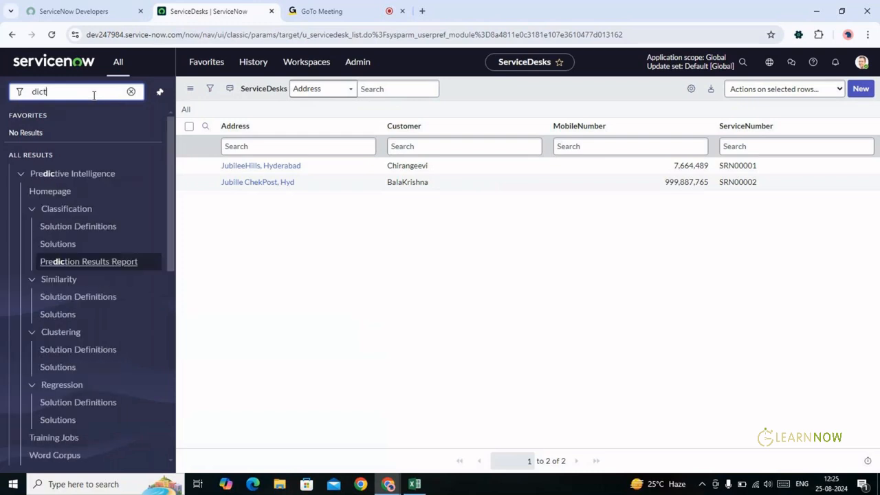
text(ionary)
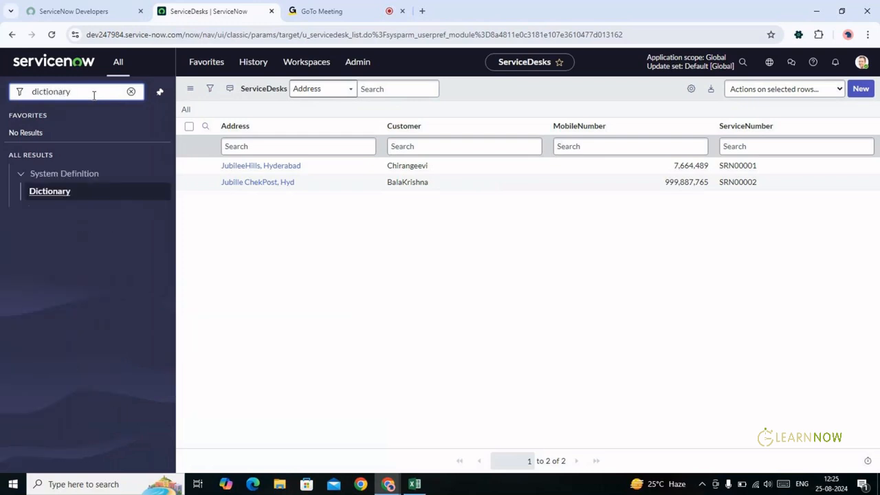
click(51, 193)
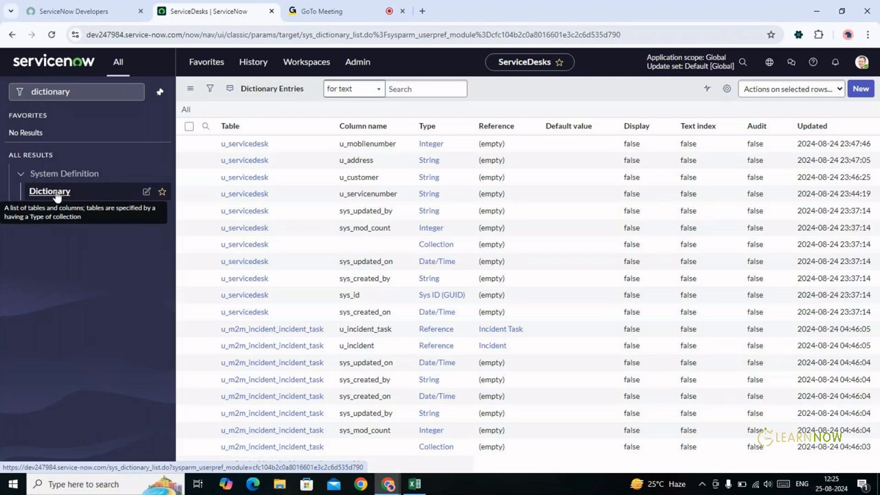
Load the full Dictionary Entries list and open the u_servicedesk u_address entry
click(215, 210)
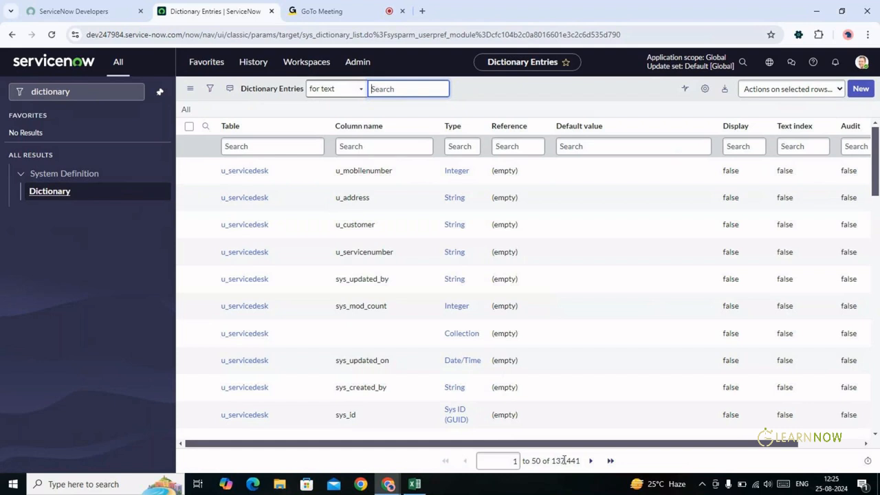
mouse_move(552, 461)
mouse_down()
mouse_move(566, 460)
mouse_move(549, 460)
mouse_up()
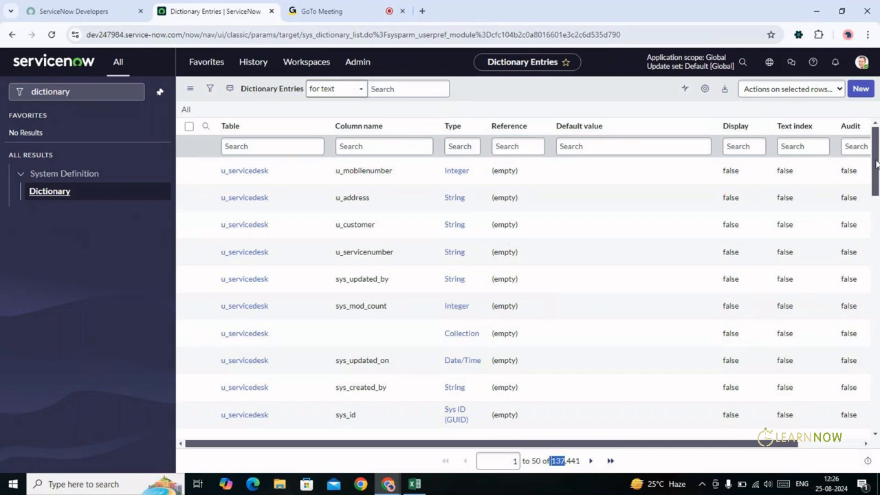
scroll(875, 168, down, 1)
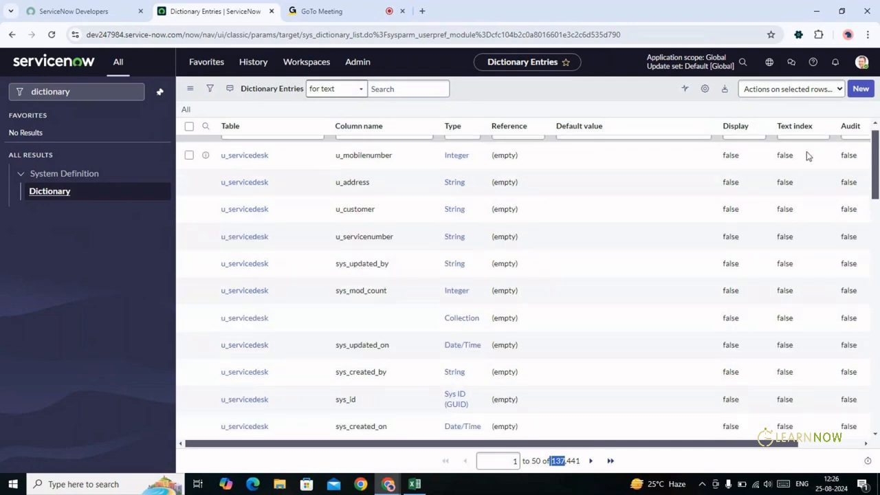
click(227, 185)
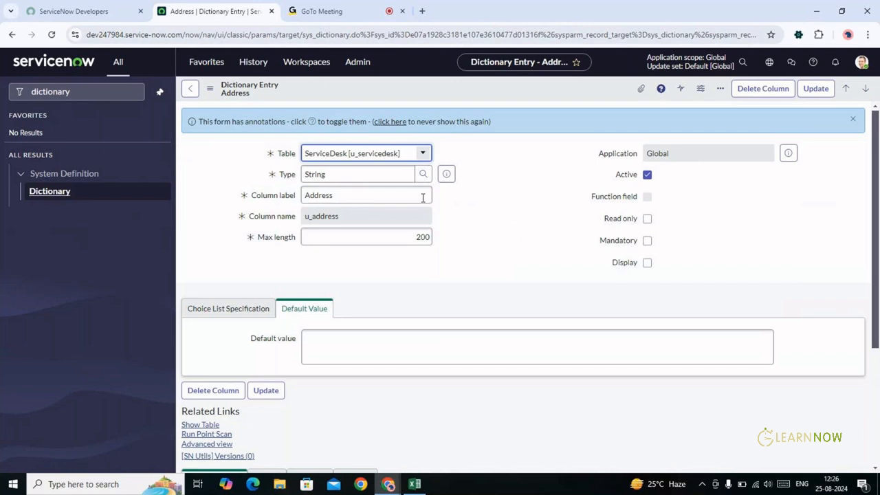
Go back to Dictionary Entries and open the u_servicedesk u_mobilenumber entry, typed Integer
double_click(379, 174)
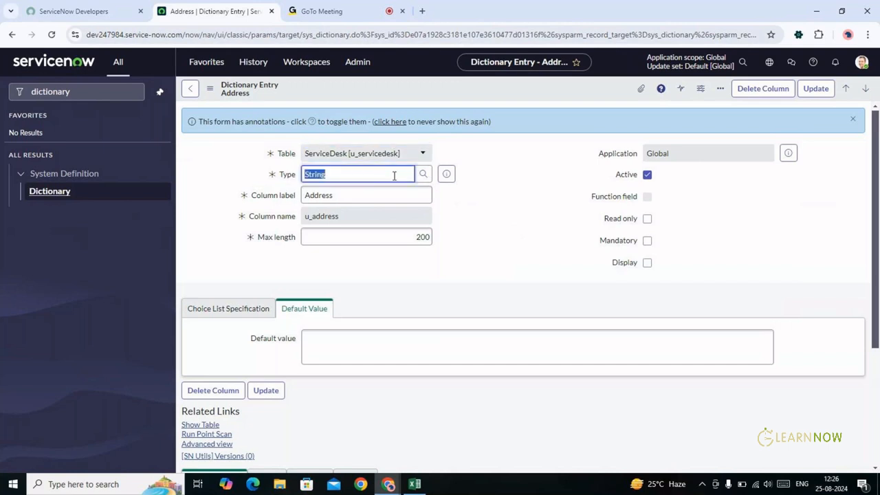
click(481, 236)
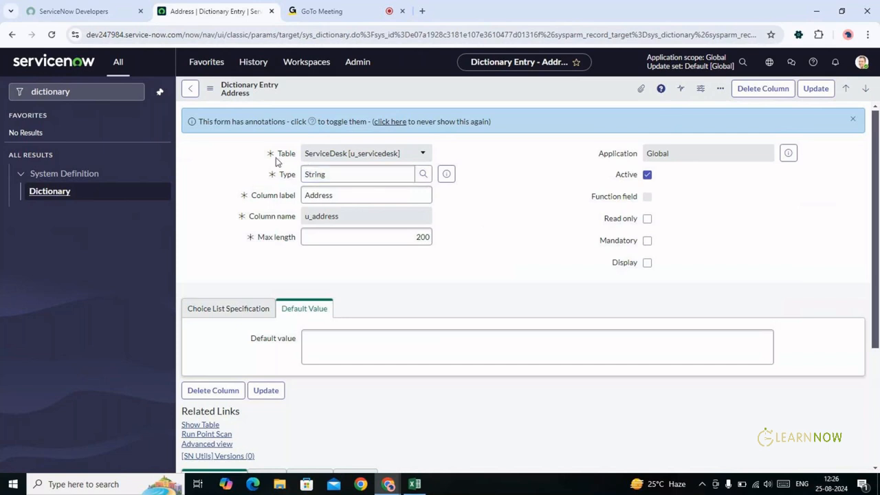
click(192, 90)
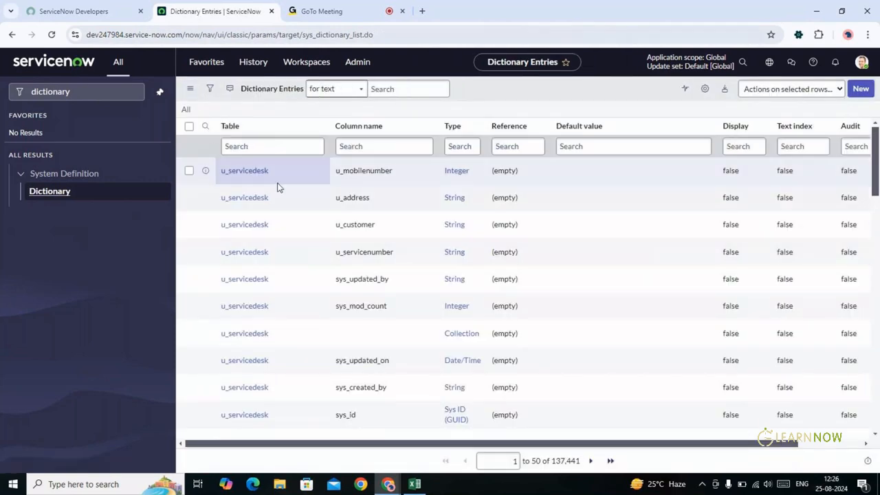
click(252, 175)
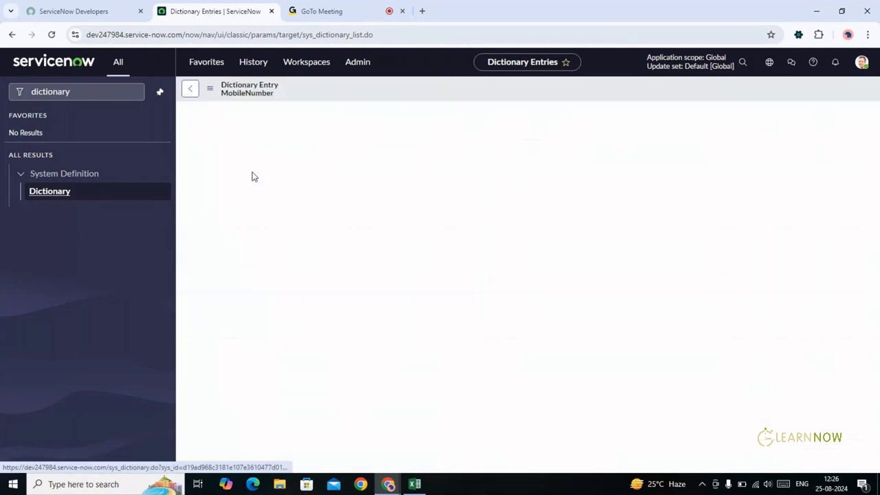
click(381, 163)
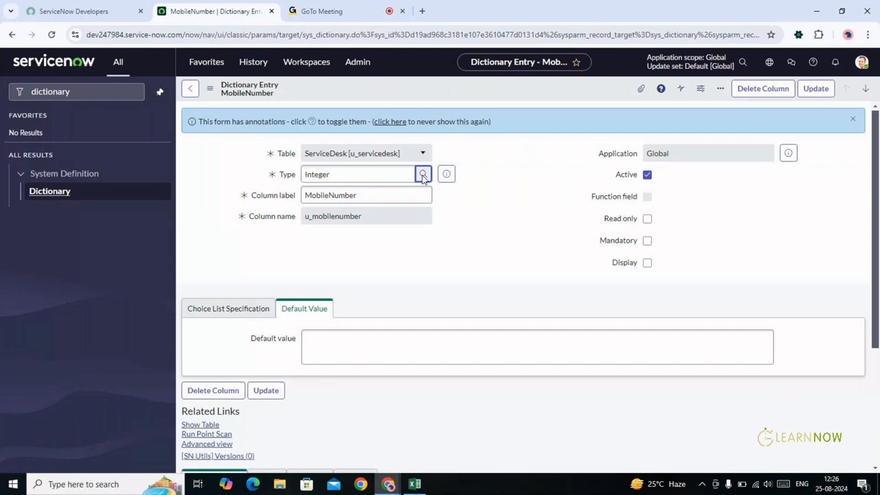
drag(321, 177, 374, 153)
click(198, 248)
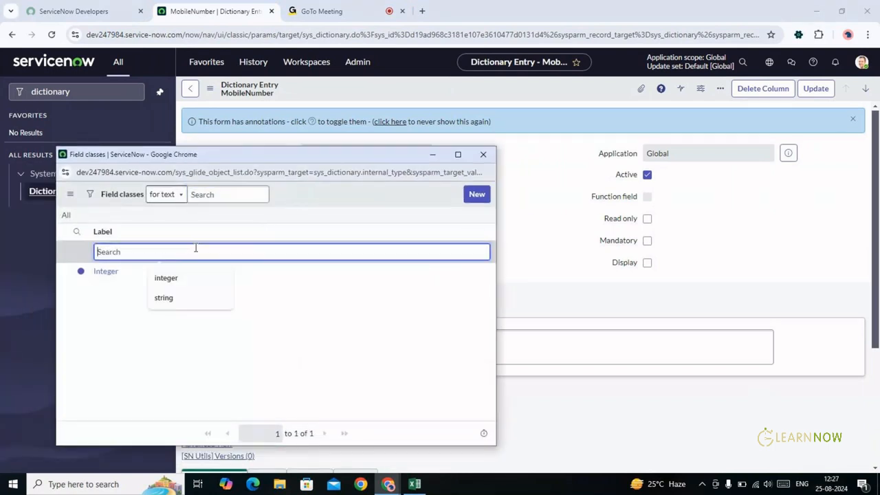
text(long)
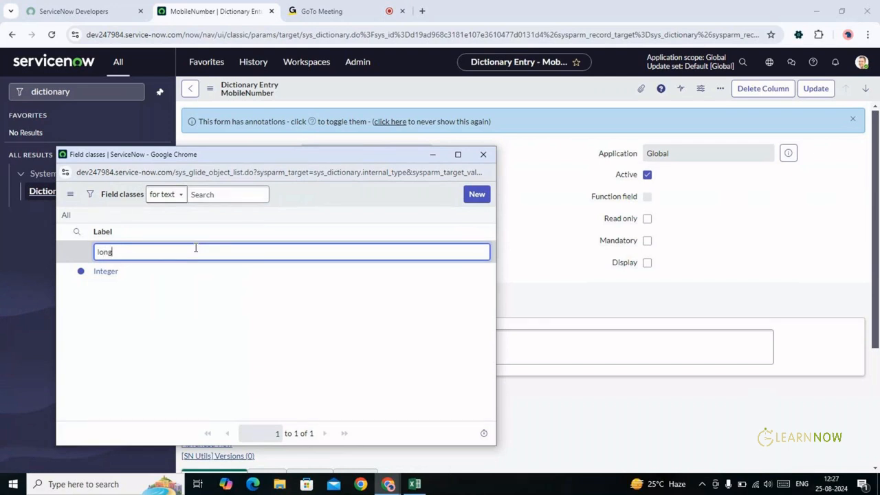
key(Return)
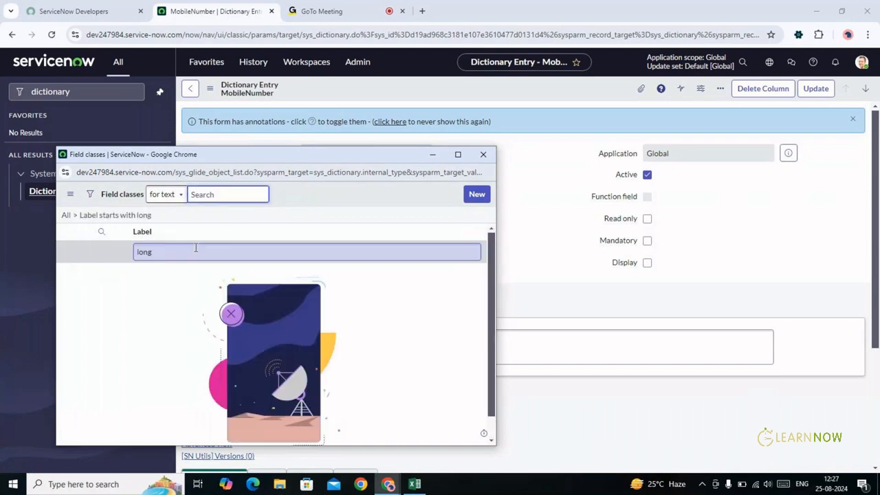
click(195, 248)
key(ctrl+a)
key(BackSpace)
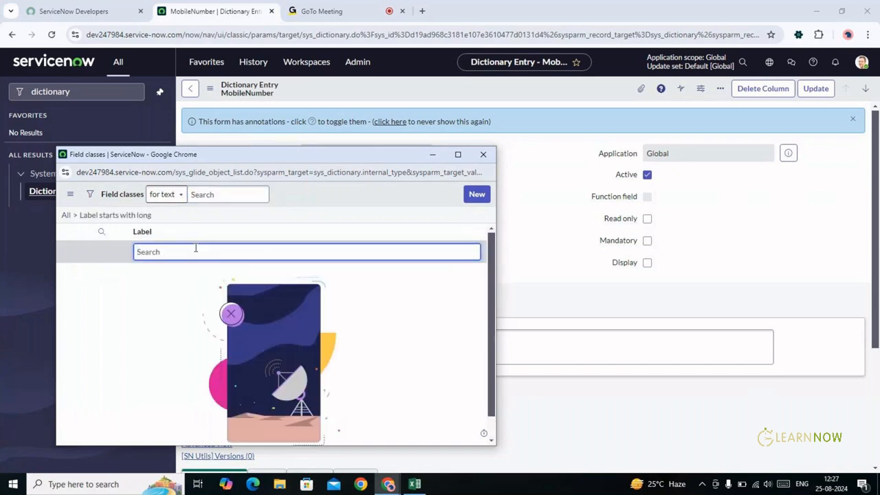
text(number)
key(Return)
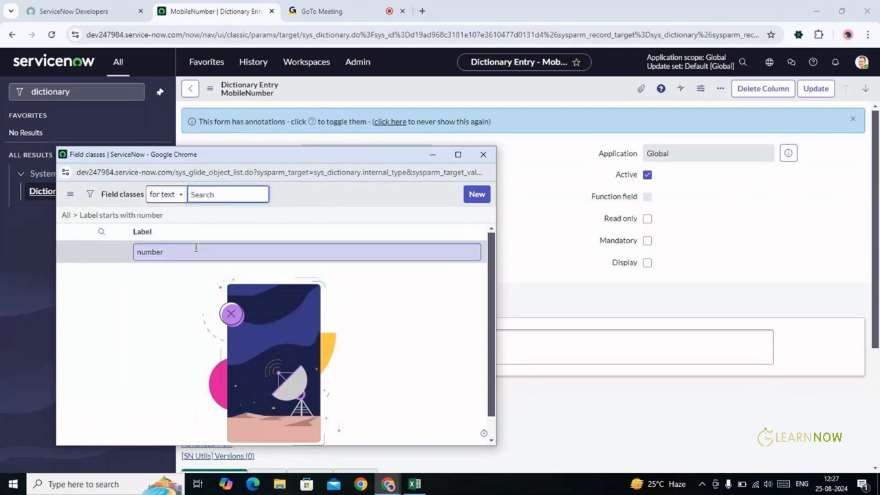
double_click(198, 250)
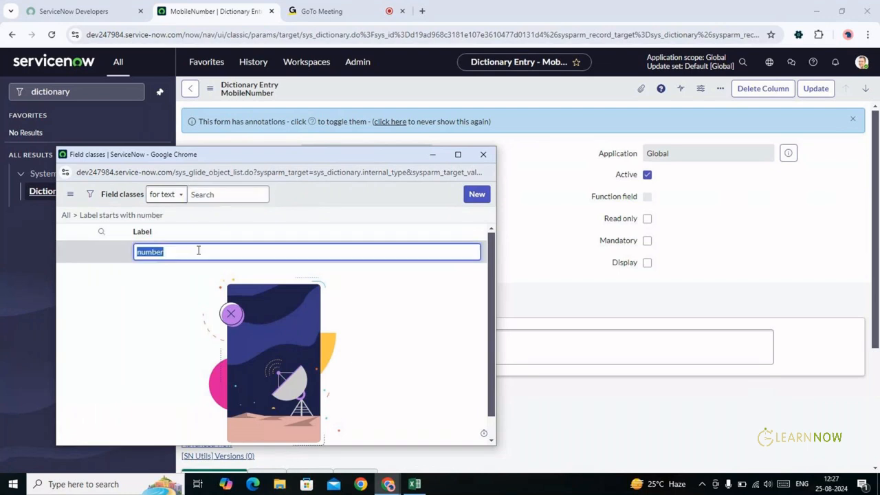
key(BackSpace)
click(200, 252)
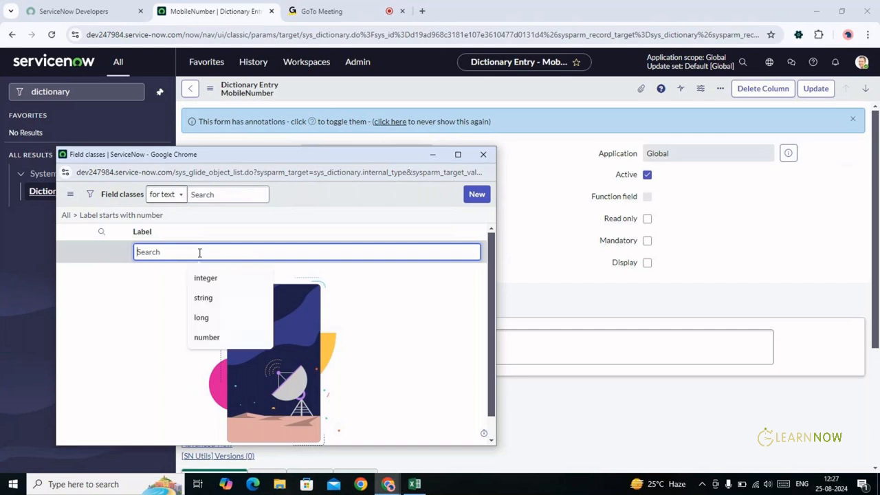
text(Lo)
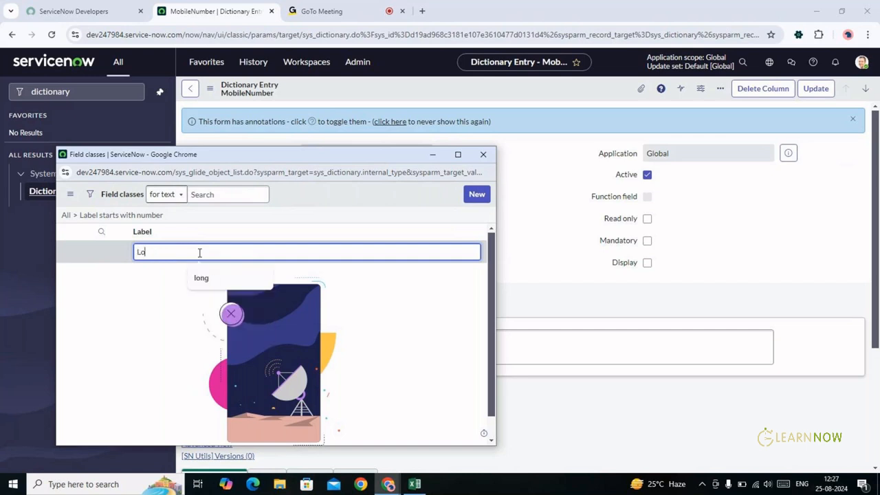
text(ng)
key(Return)
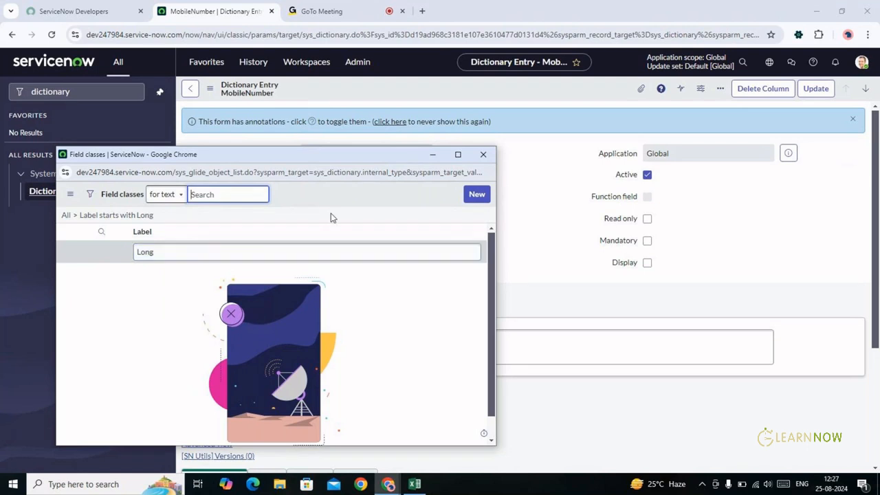
click(483, 154)
key(ctrl+a)
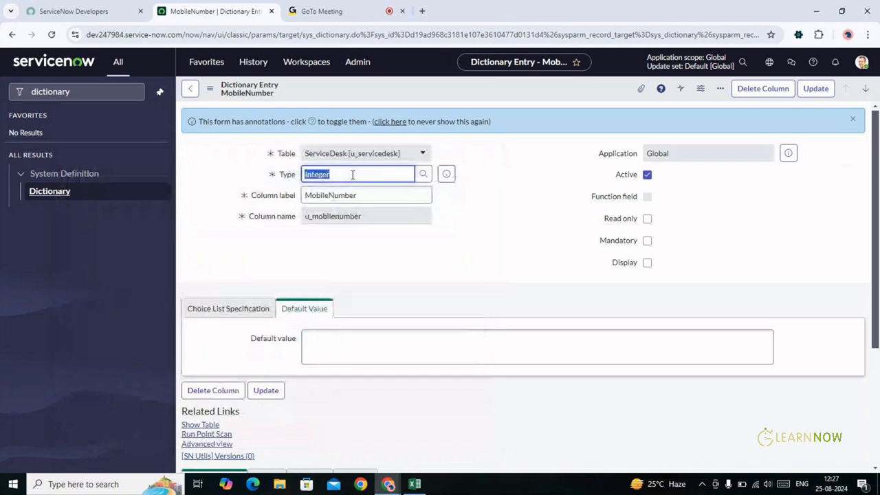
Change the MobileNumber Type from Integer to Long and check the field type lookup
key(BackSpace)
text(LO)
key(BackSpace)
text(ng)
key(BackSpace)
key(BackSpace)
text(ong)
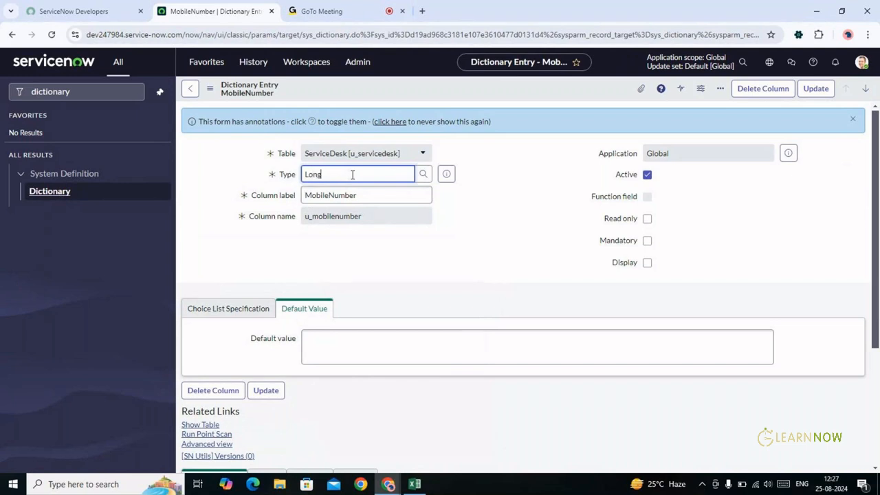
key(Tab)
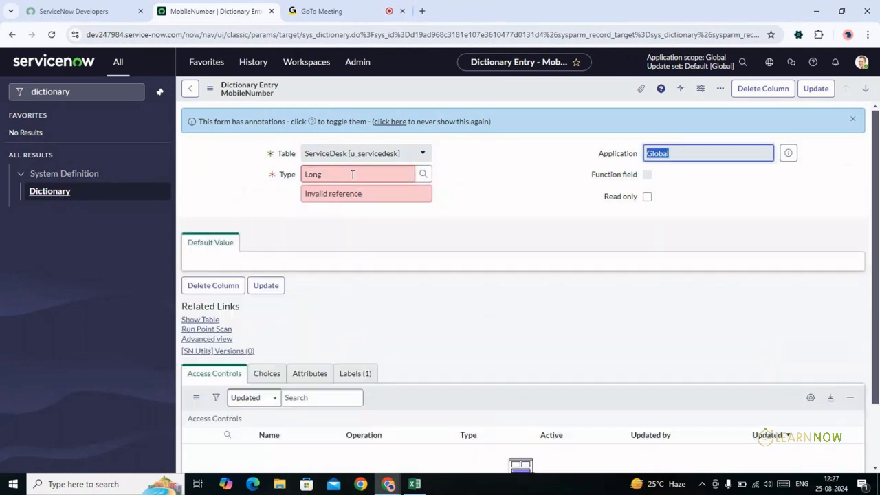
click(424, 176)
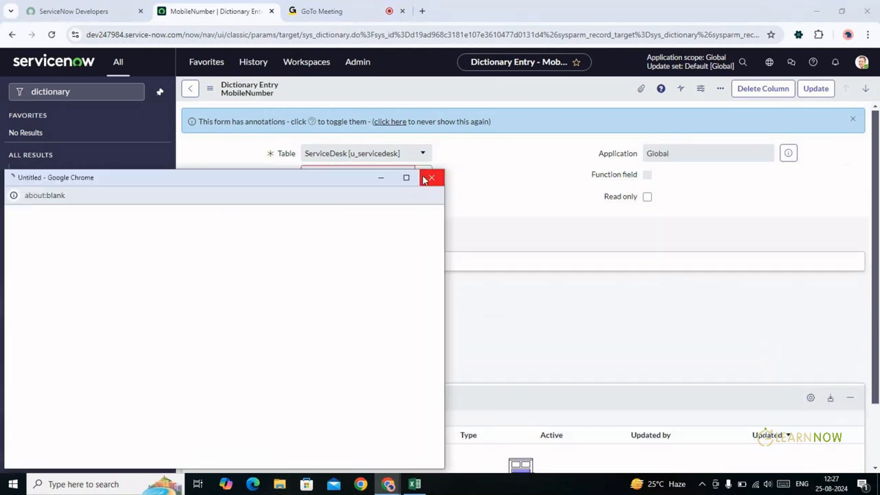
click(431, 179)
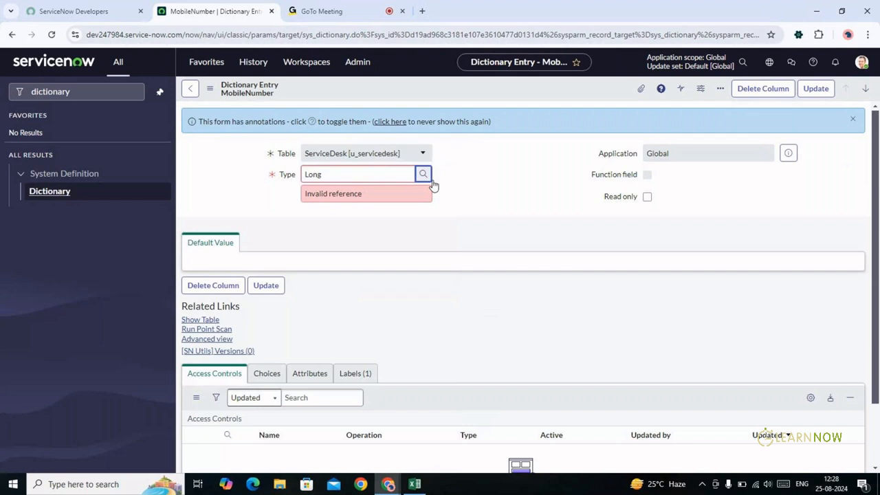
Replace Long with String, look up matching field classes, then empty the Type field
double_click(335, 173)
text(String)
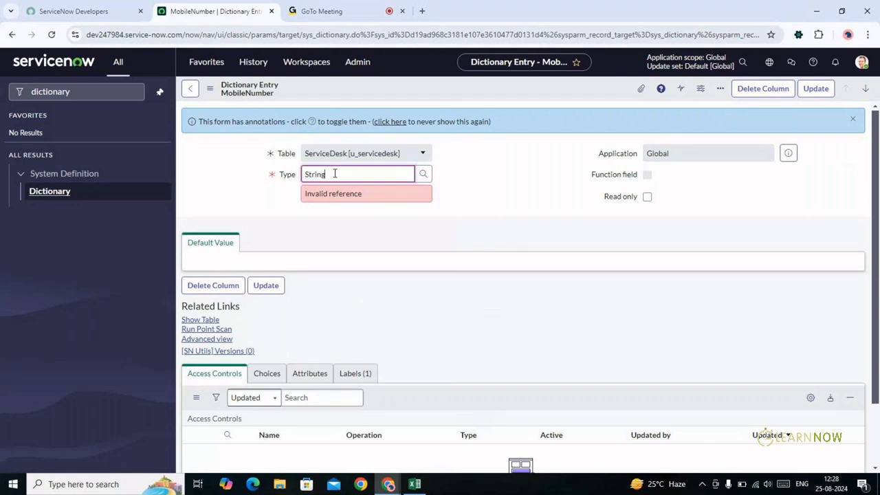
click(424, 175)
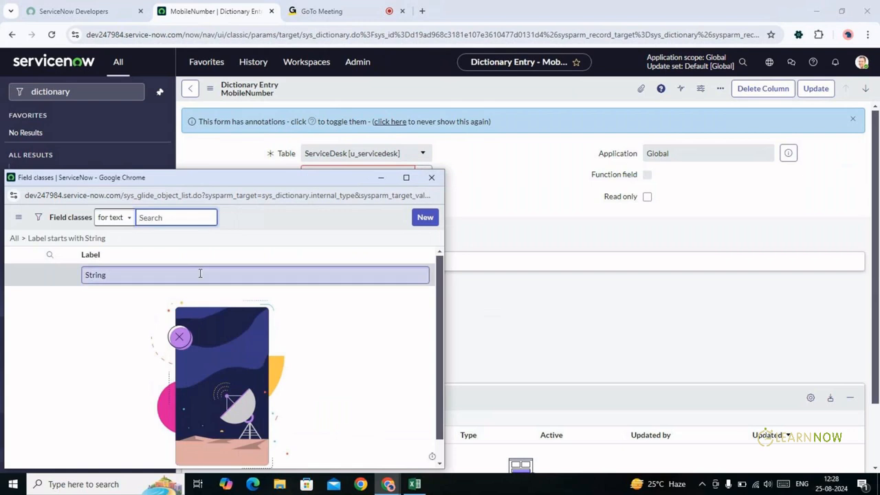
click(431, 180)
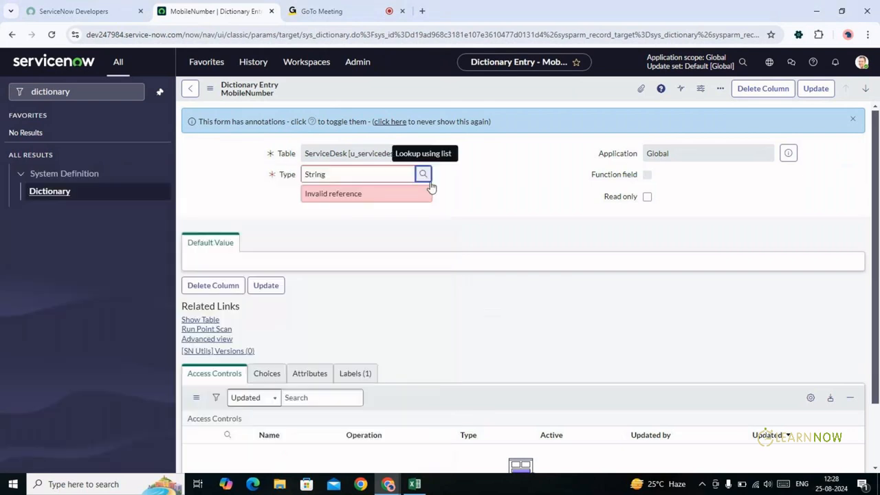
double_click(368, 200)
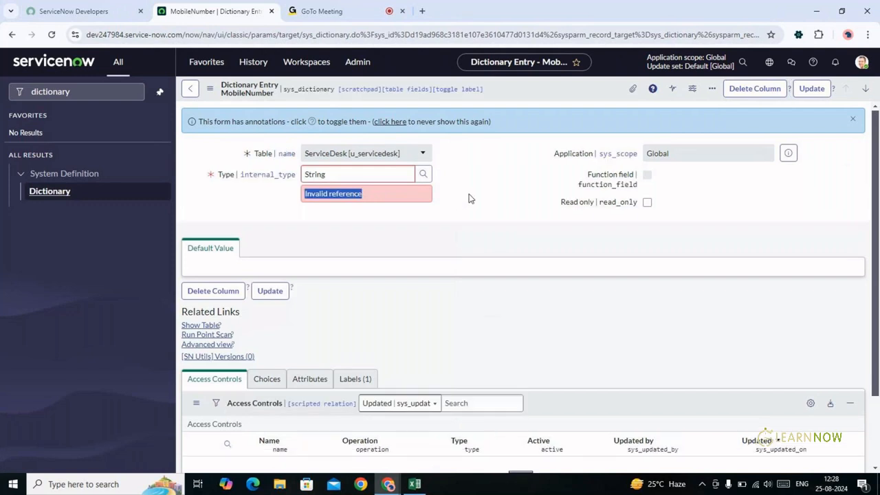
click(469, 199)
double_click(482, 199)
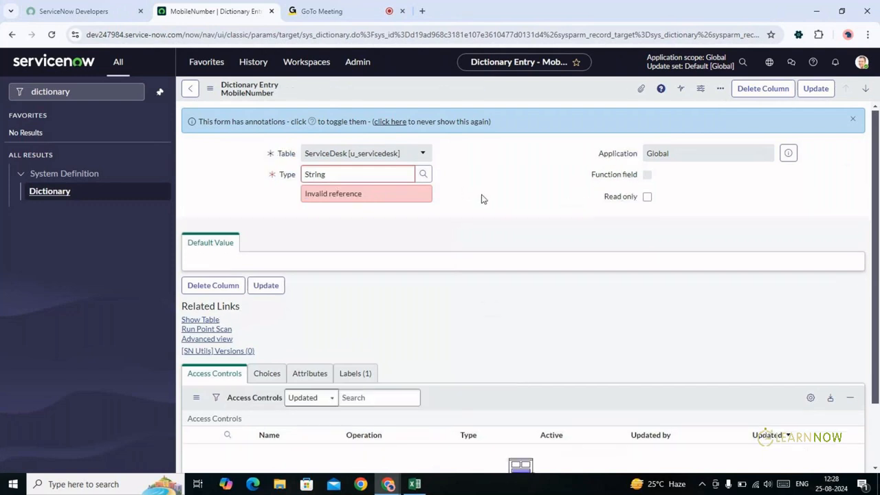
click(371, 174)
double_click(371, 173)
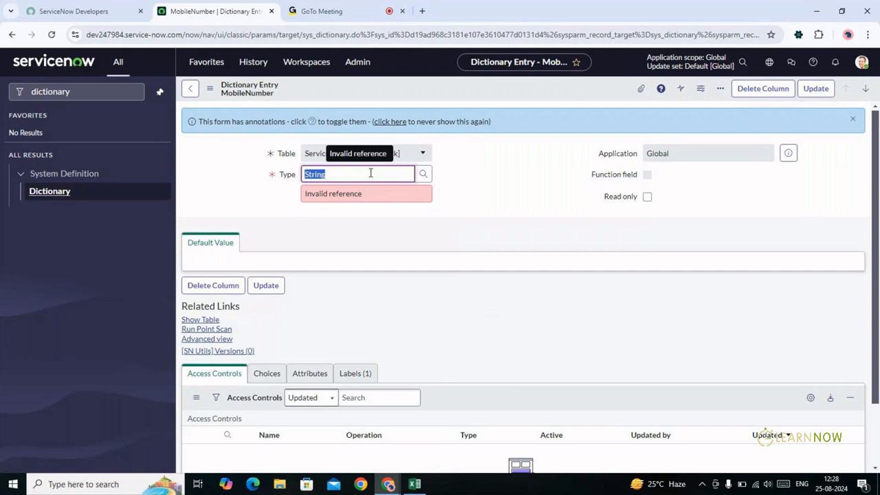
key(BackSpace)
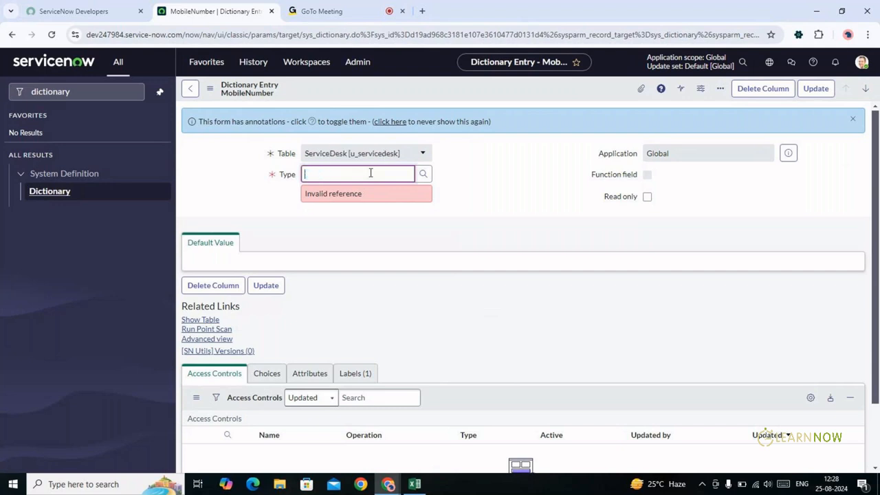
click(461, 188)
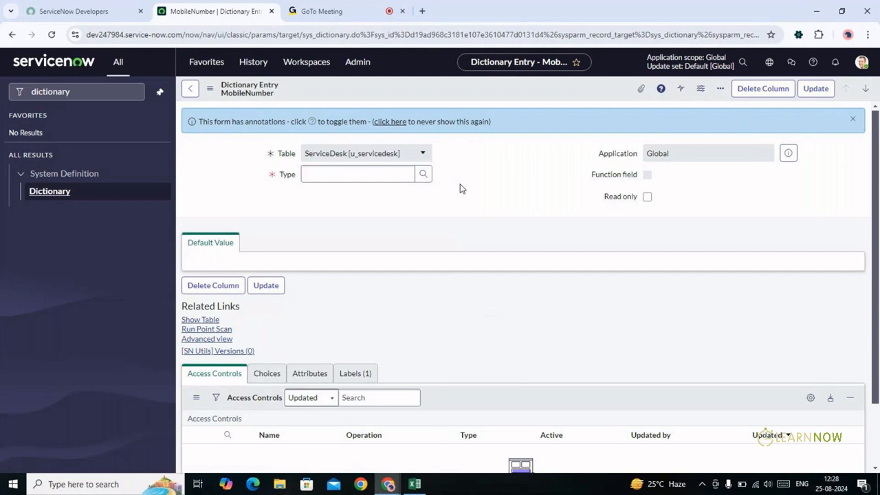
Enter 'interger' as the Type, then leave the entry form without saving
click(353, 173)
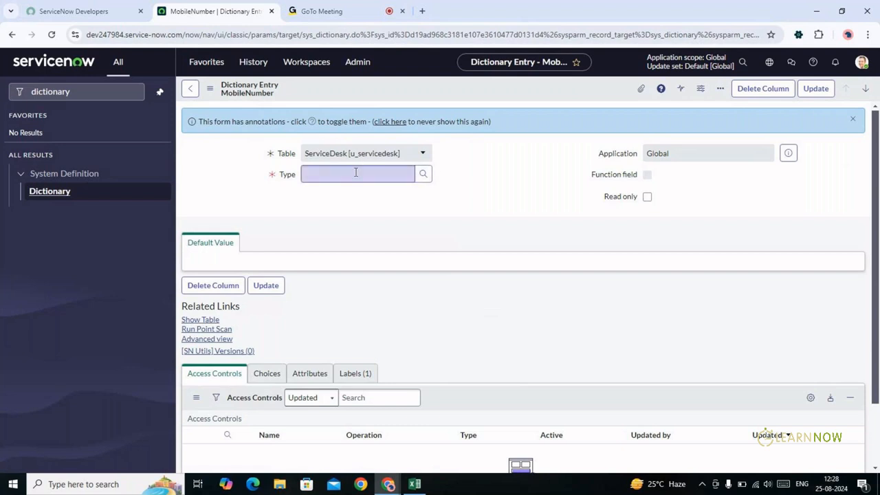
text(i)
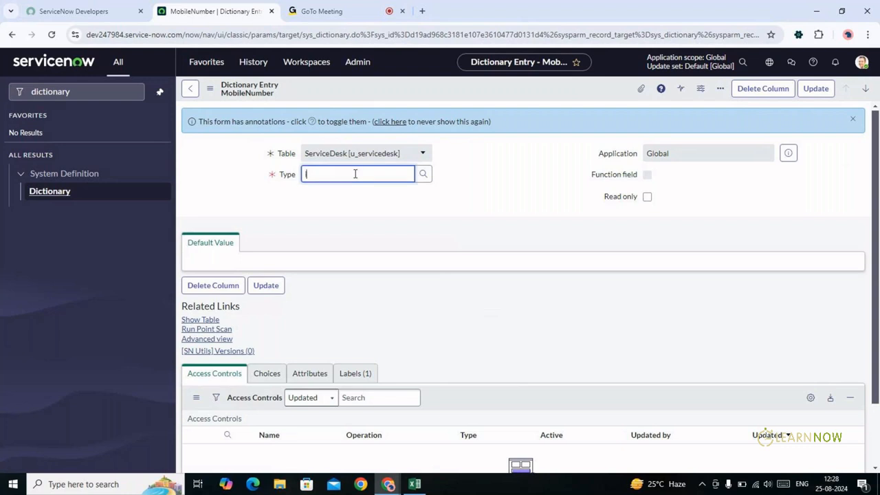
text(nterger)
key(Tab)
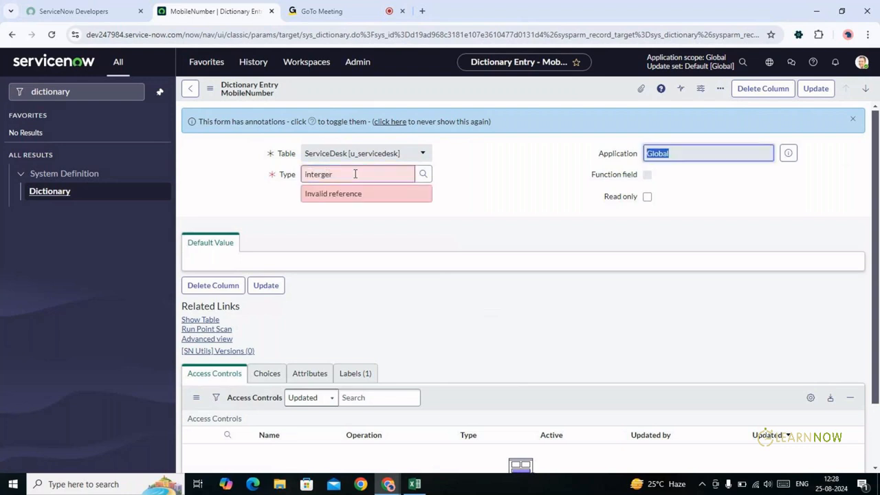
click(525, 213)
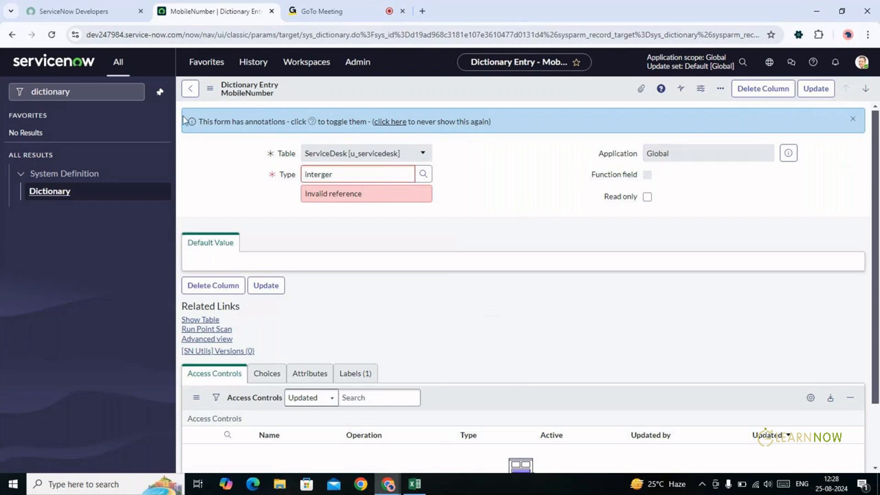
click(193, 92)
click(193, 90)
click(528, 313)
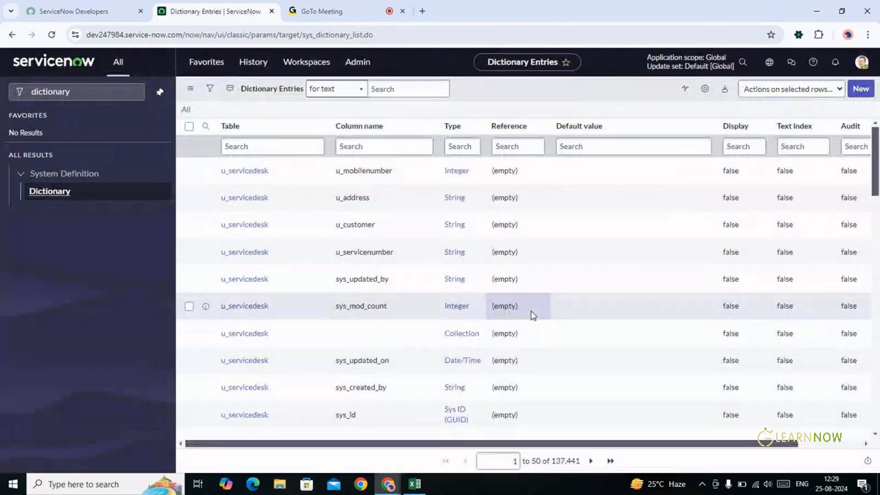
Switch to the Excel workbook and back to the Dictionary Entries list in Chrome
key(alt+Tab)
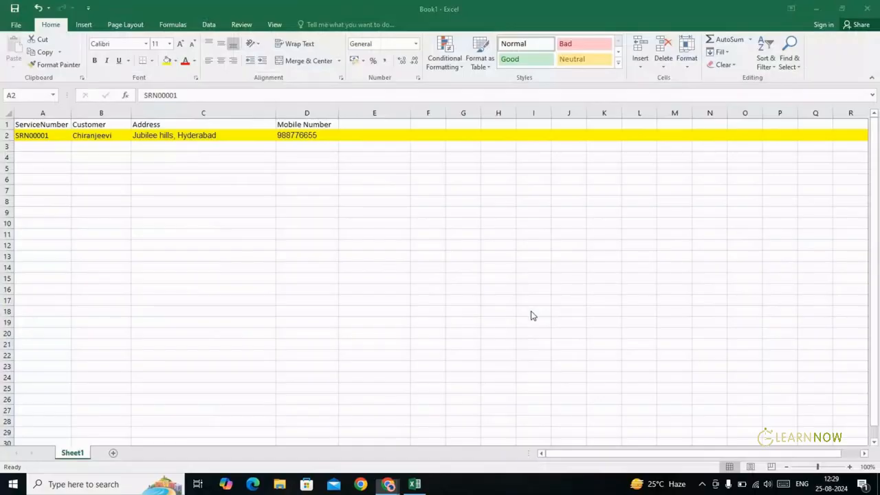
key(alt+Tab)
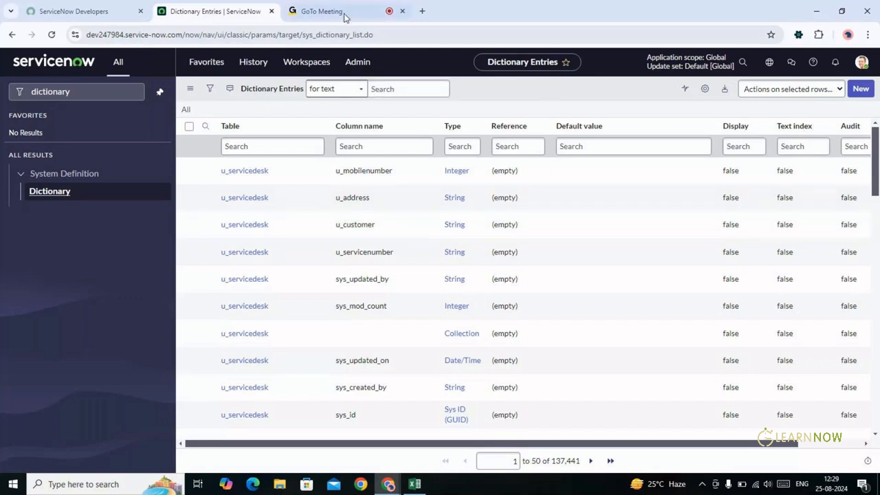
Open an empty new Chrome tab, then return to the Dictionary Entries tab
click(422, 11)
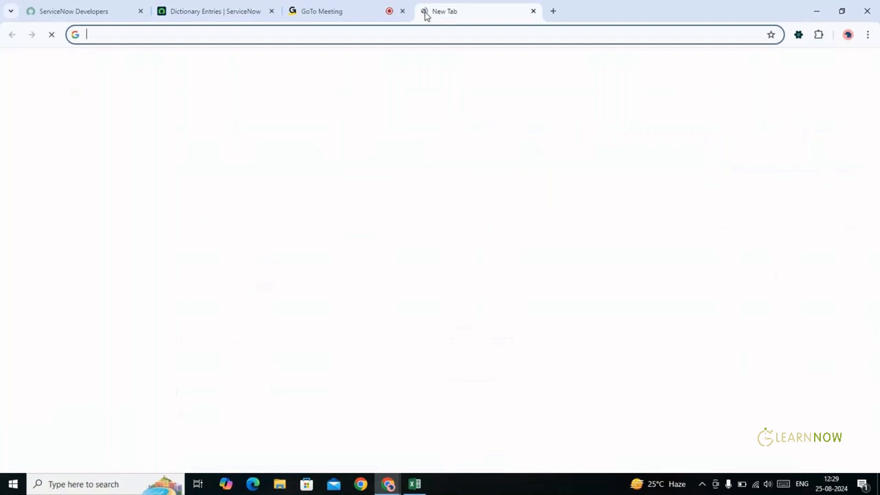
text(dat)
key(BackSpace)
key(BackSpace)
key(BackSpace)
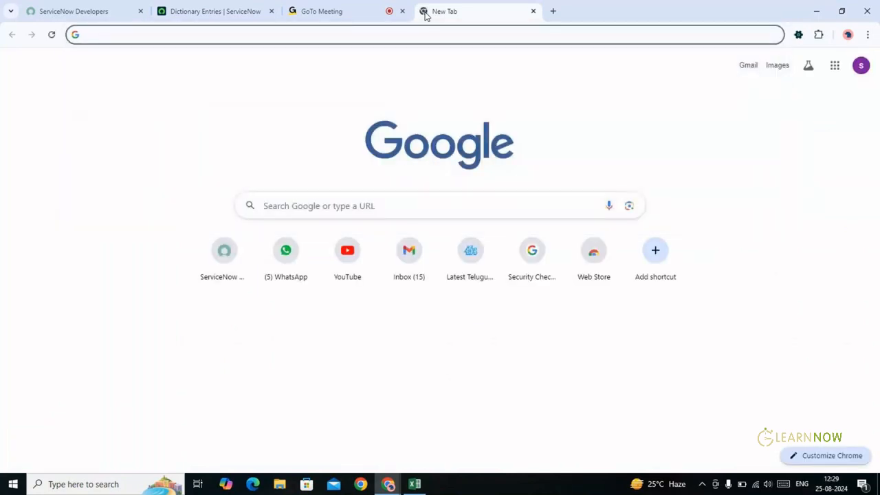
key(alt+Tab)
key(alt+Tab)
click(214, 7)
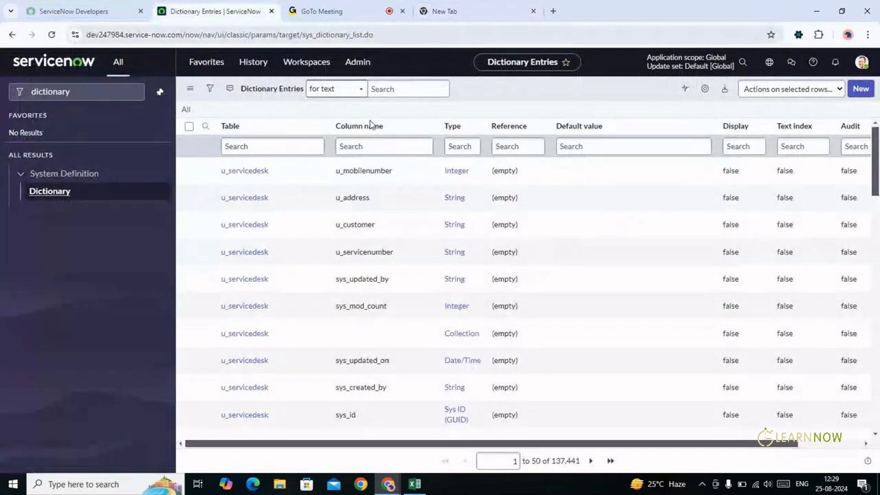
Filter the navigator for 'tables', open the ServiceDesk table and add a new column
double_click(86, 92)
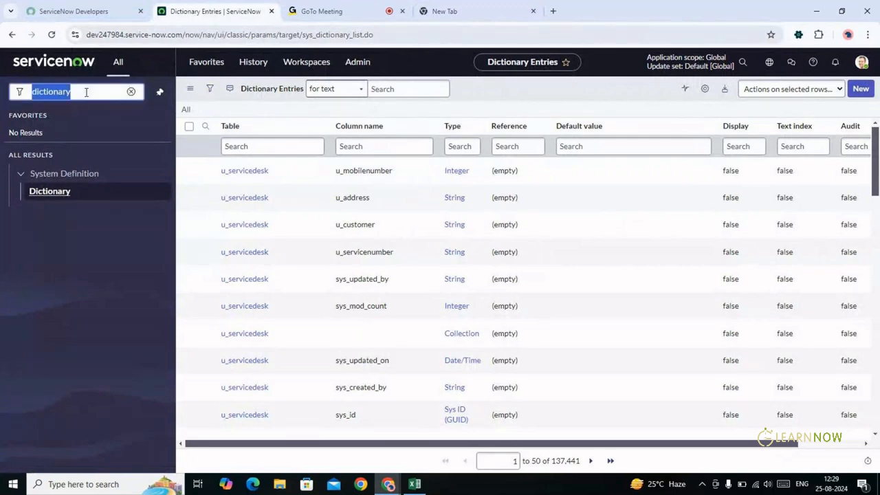
text(tables)
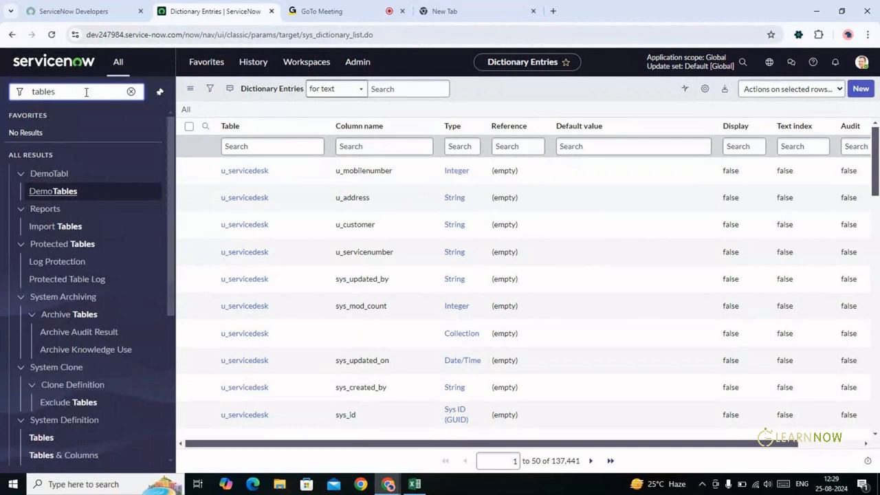
click(42, 438)
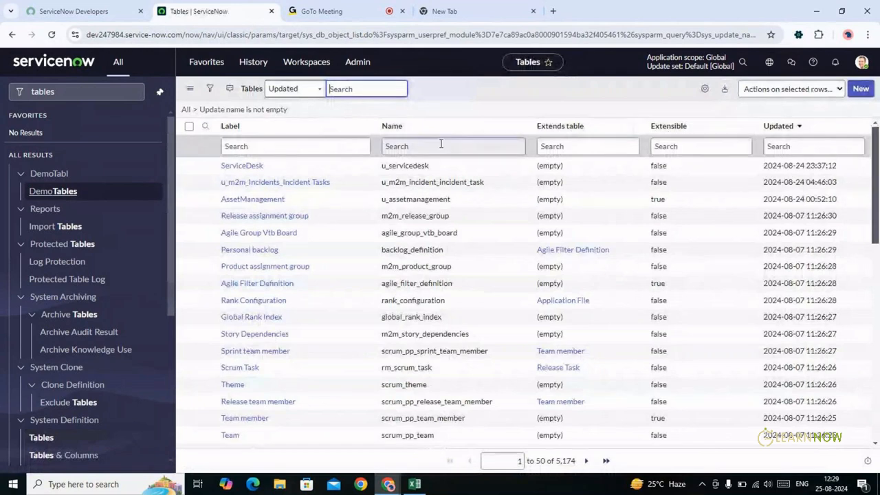
click(242, 167)
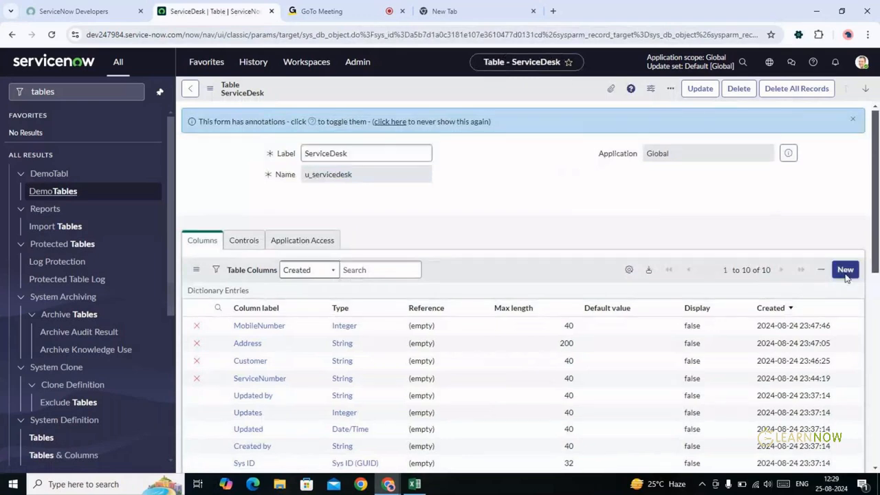
click(845, 270)
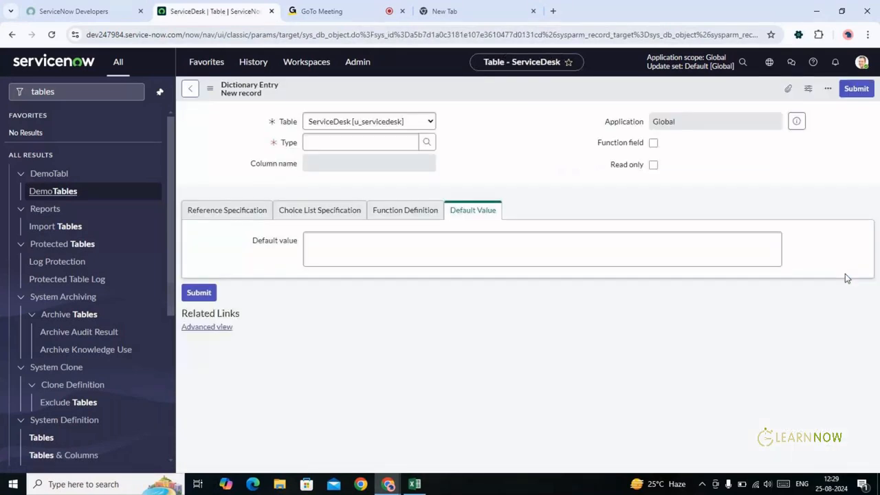
Browse the 54 field classes available as the Type for the new ServiceDesk dictionary entry
click(427, 174)
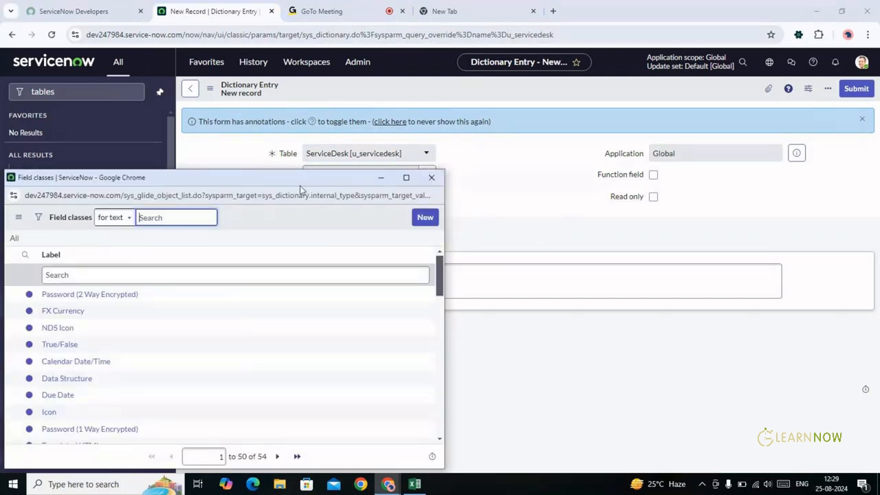
drag(300, 186, 348, 115)
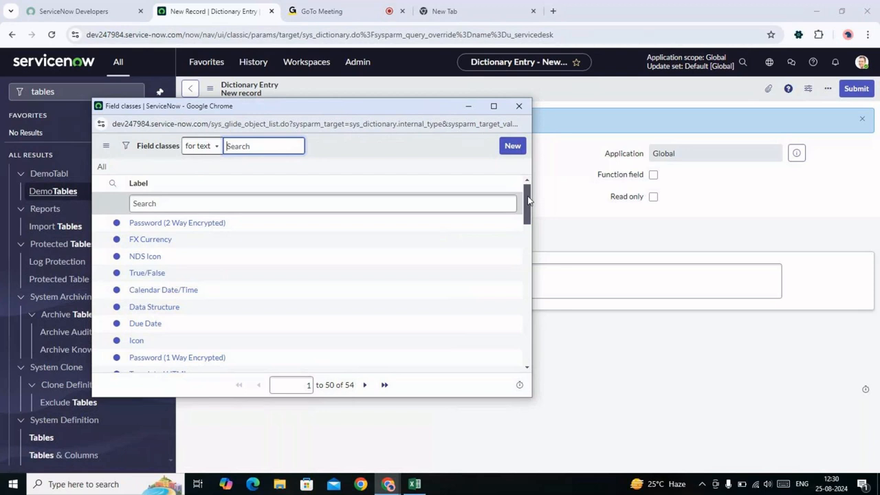
drag(528, 199, 528, 211)
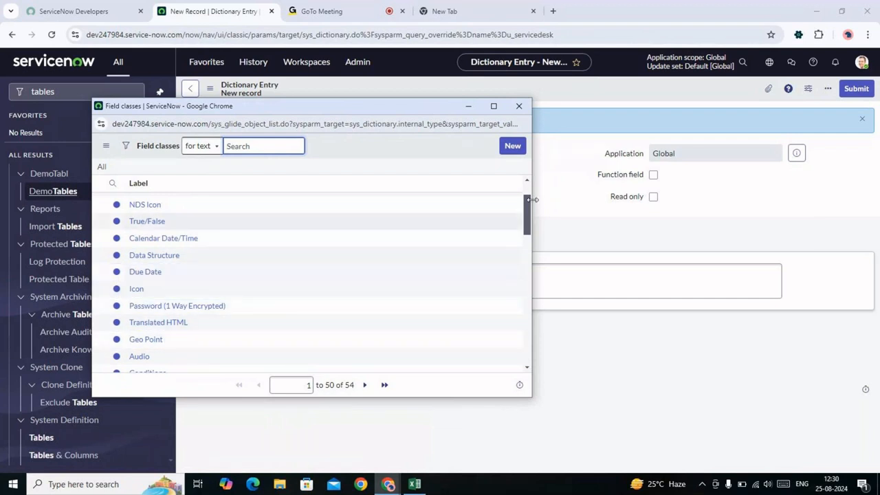
drag(528, 207, 530, 236)
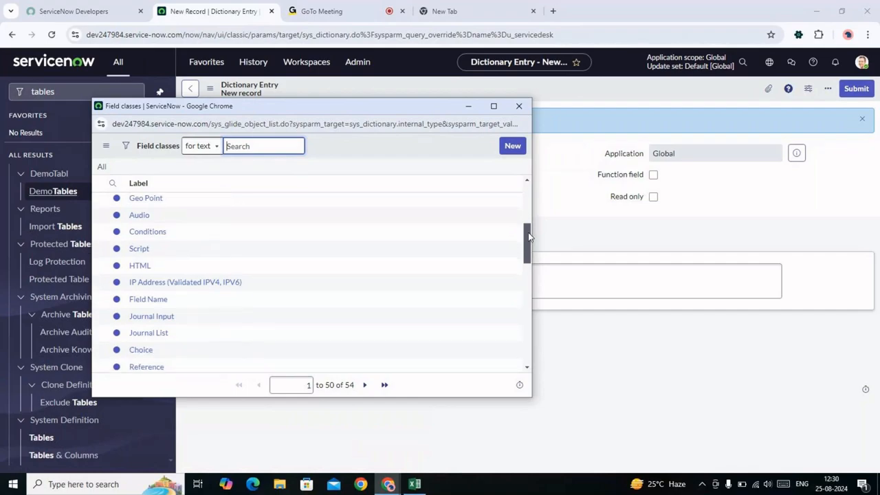